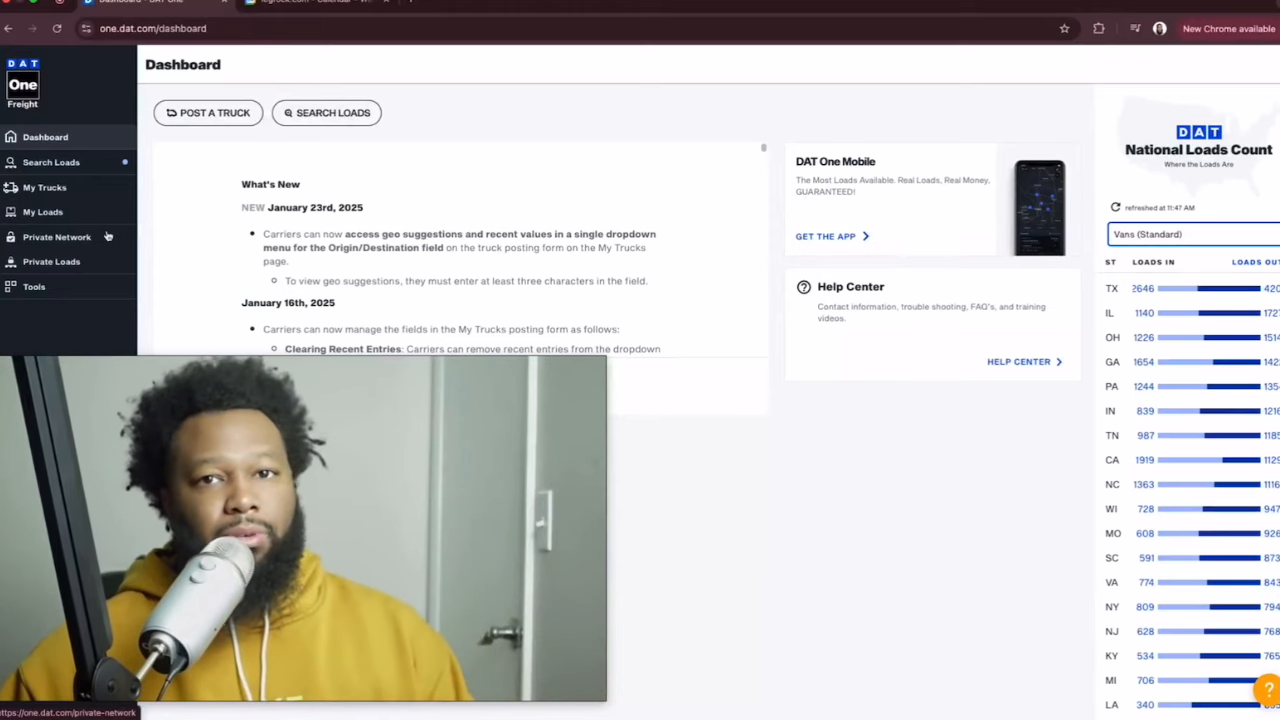
Step: Open the load search and look for loads from Philadelphia, PA to Atlanta, GA
click(46, 163)
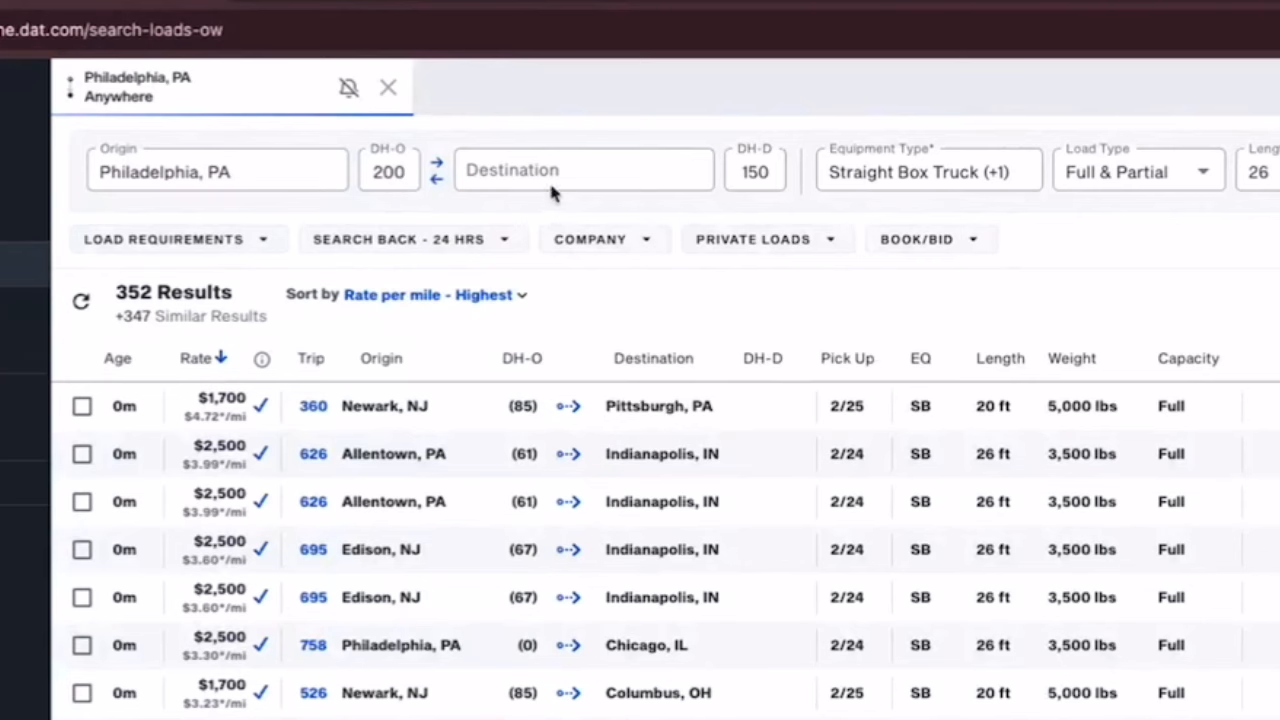
click(543, 165)
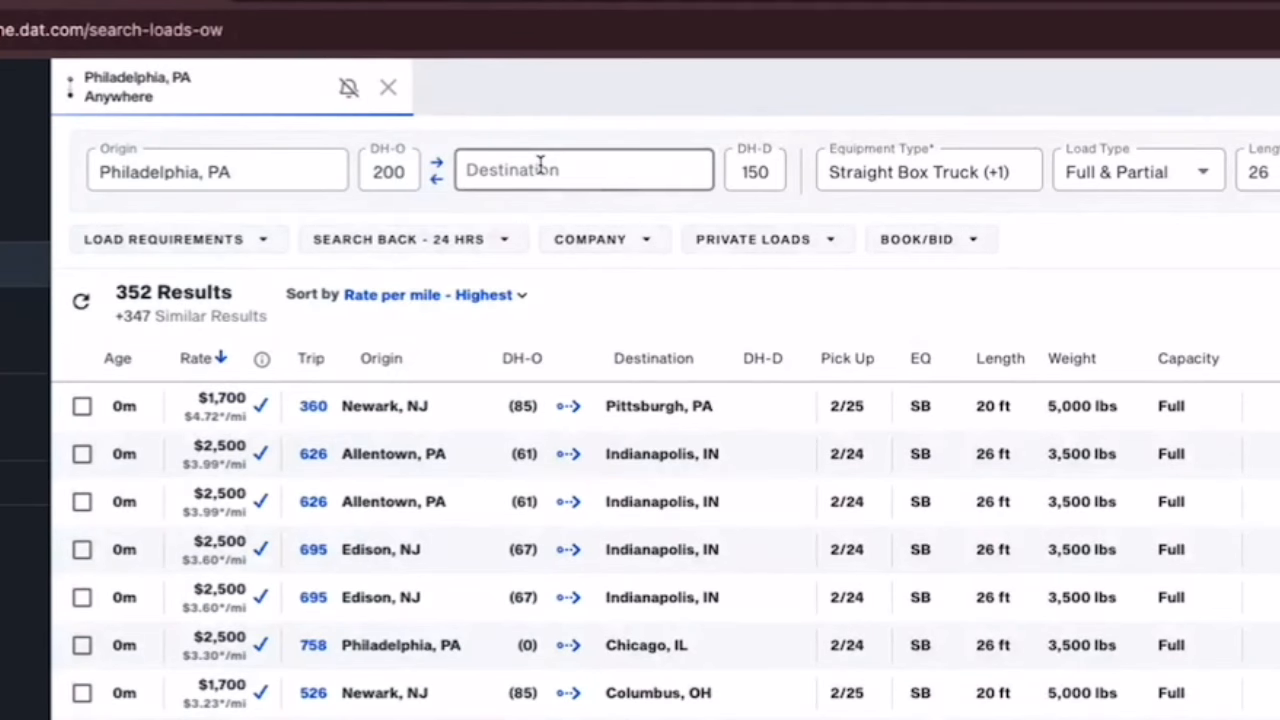
text(atla)
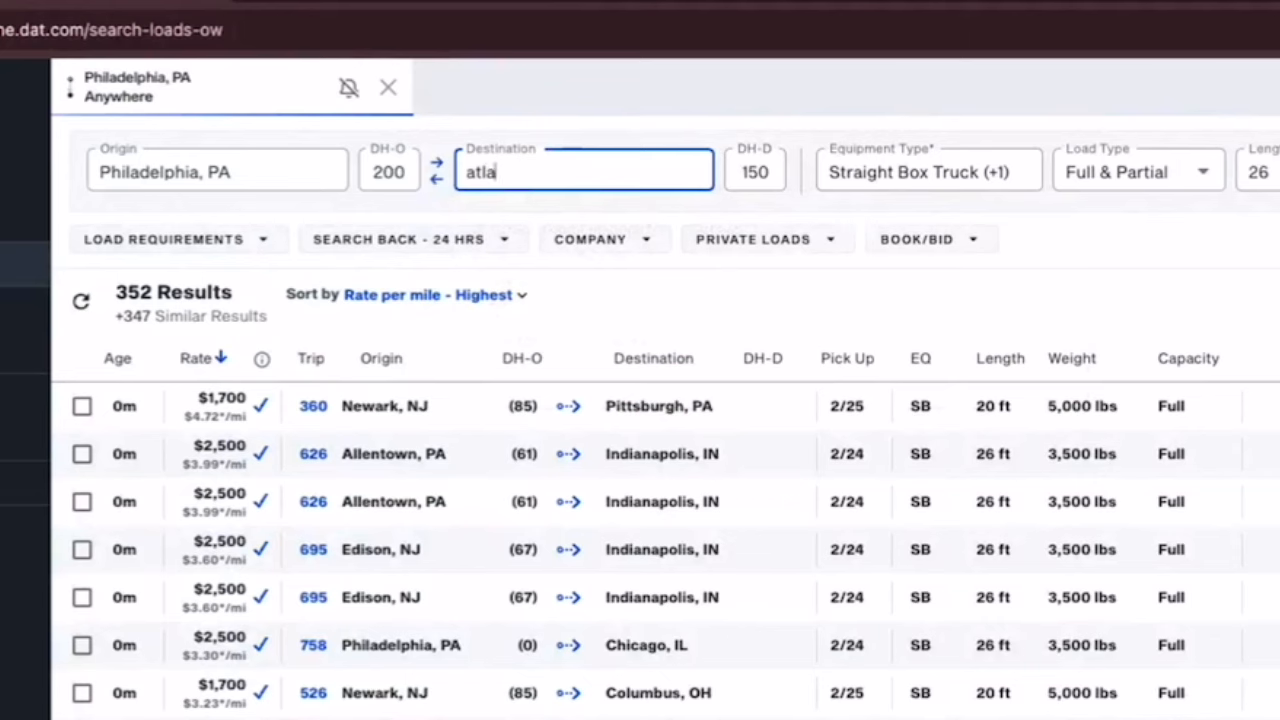
text(nta)
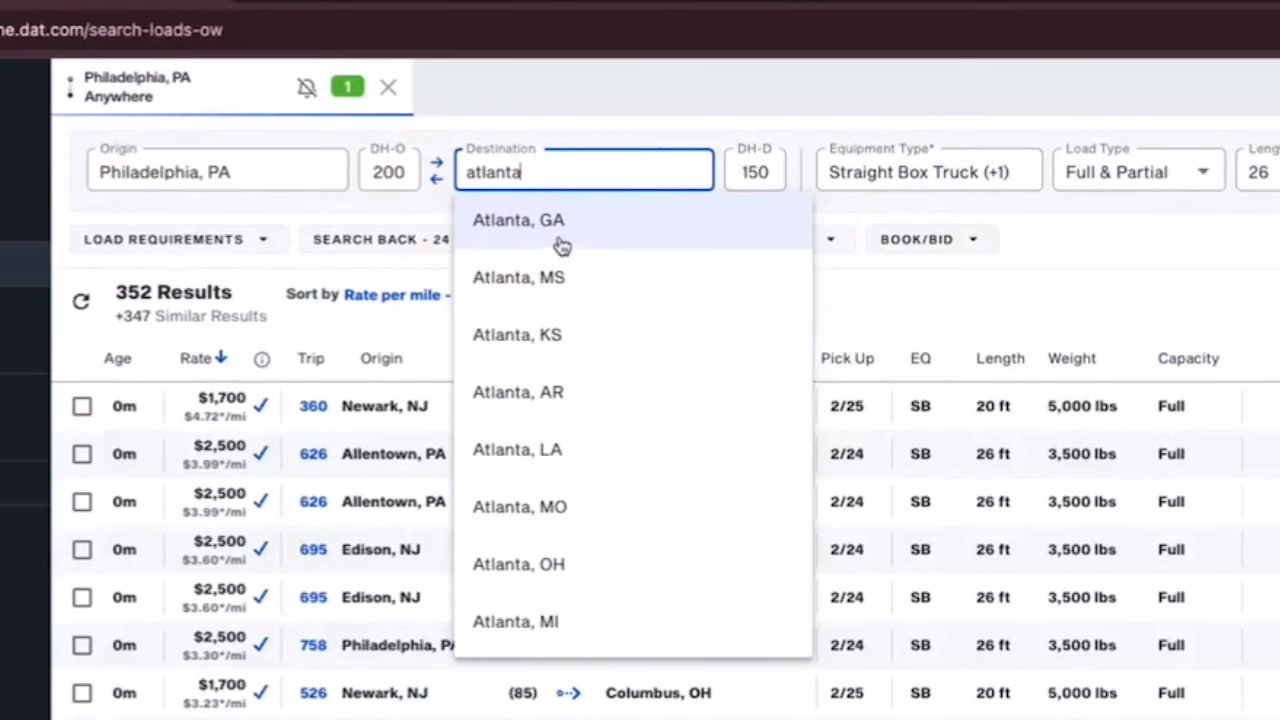
click(560, 244)
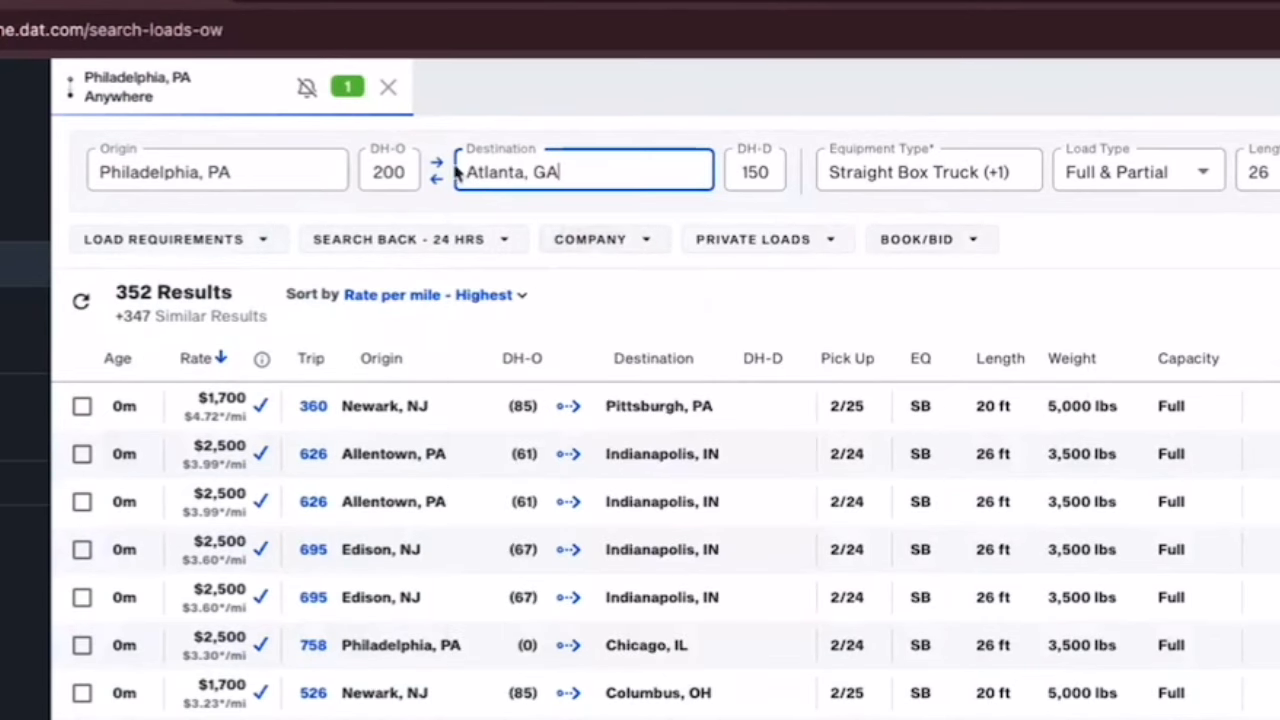
click(745, 163)
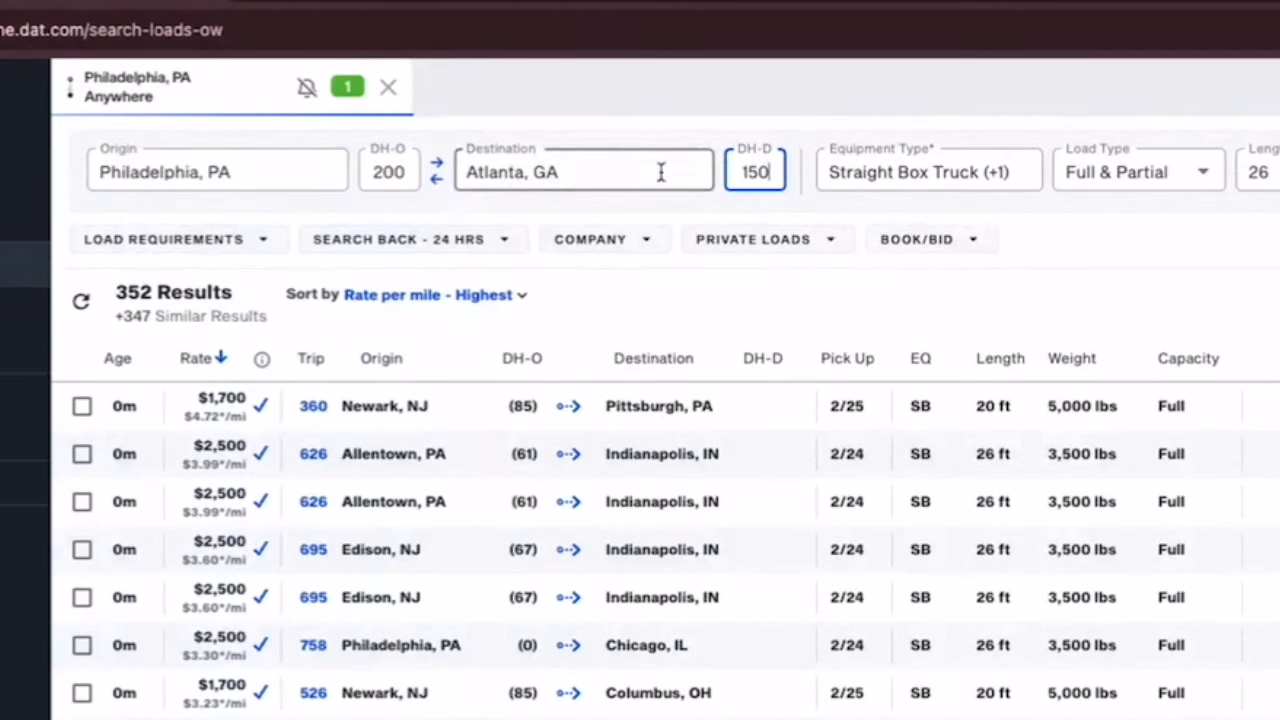
key(Return)
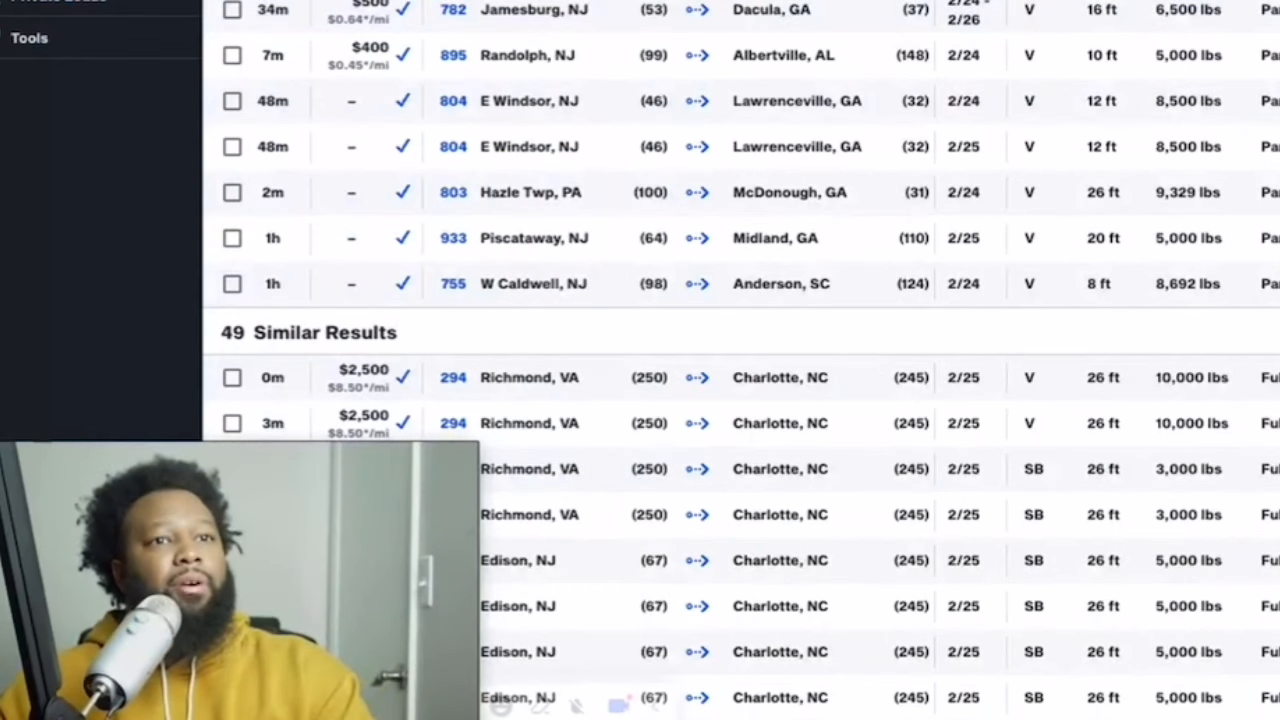
scroll(740, 360, down, 5)
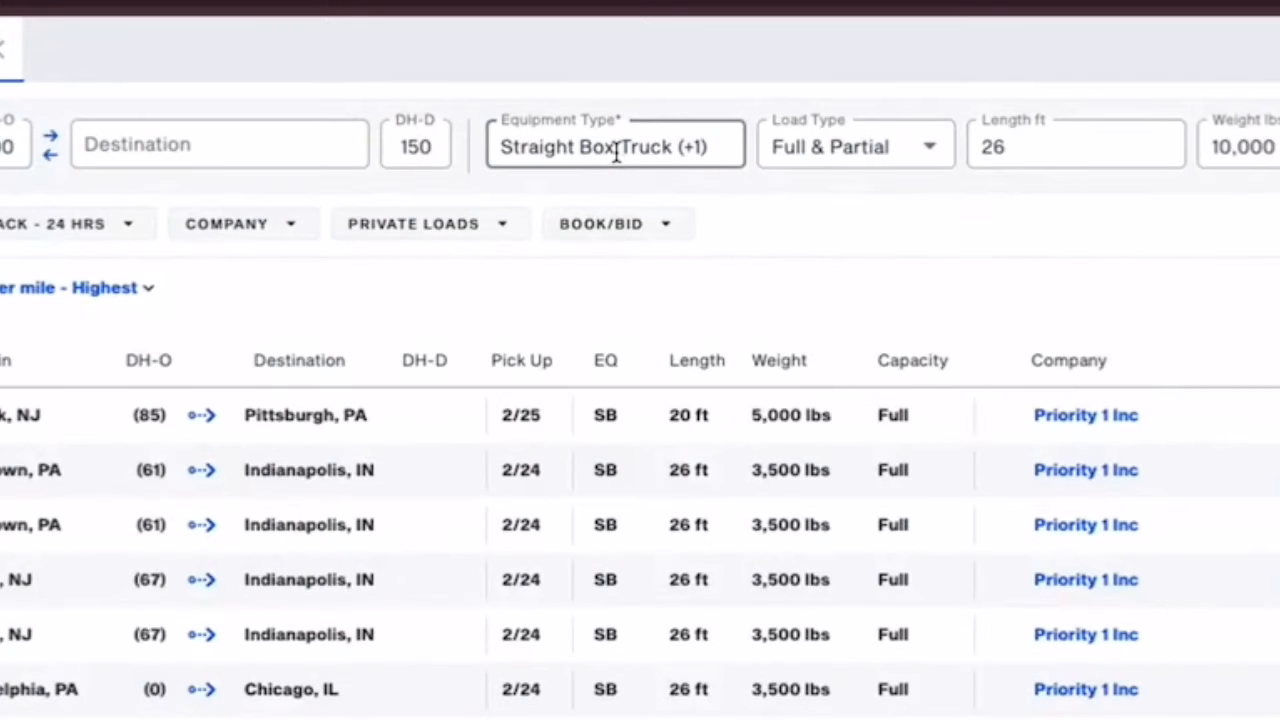
Step: View the available equipment types and load types in the load search filters without changing them
click(592, 147)
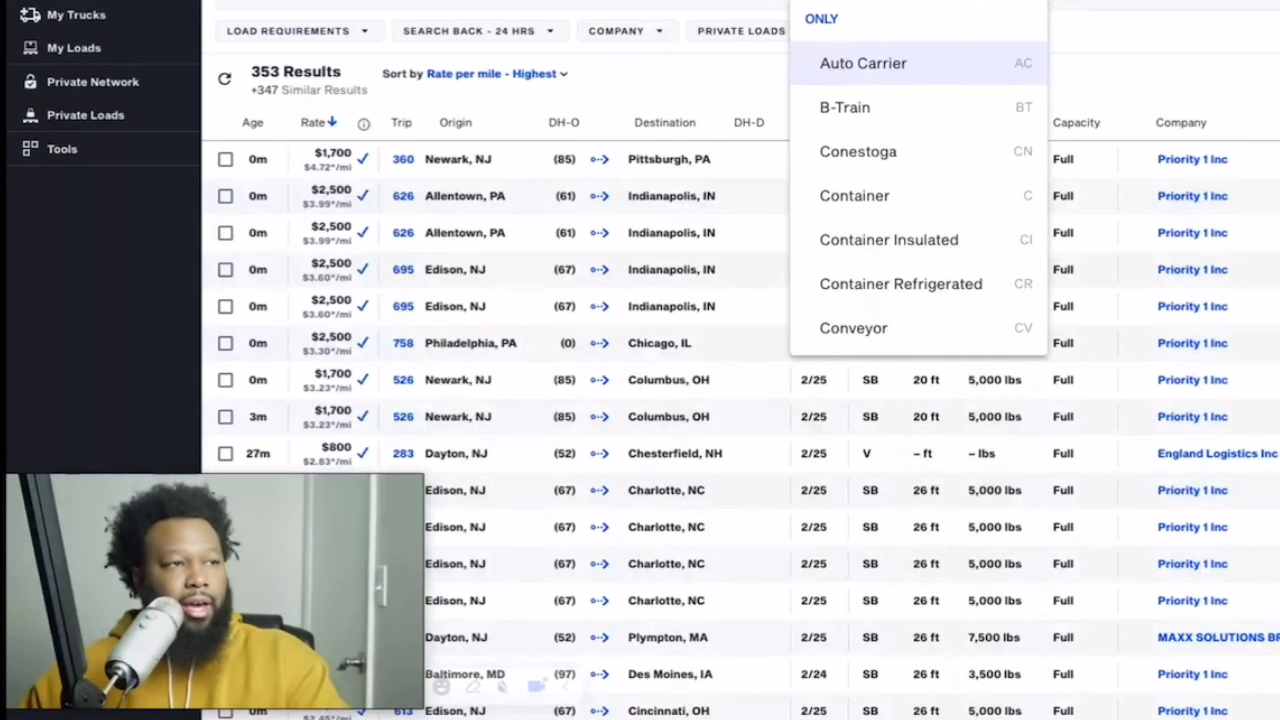
scroll(740, 400, down, 1)
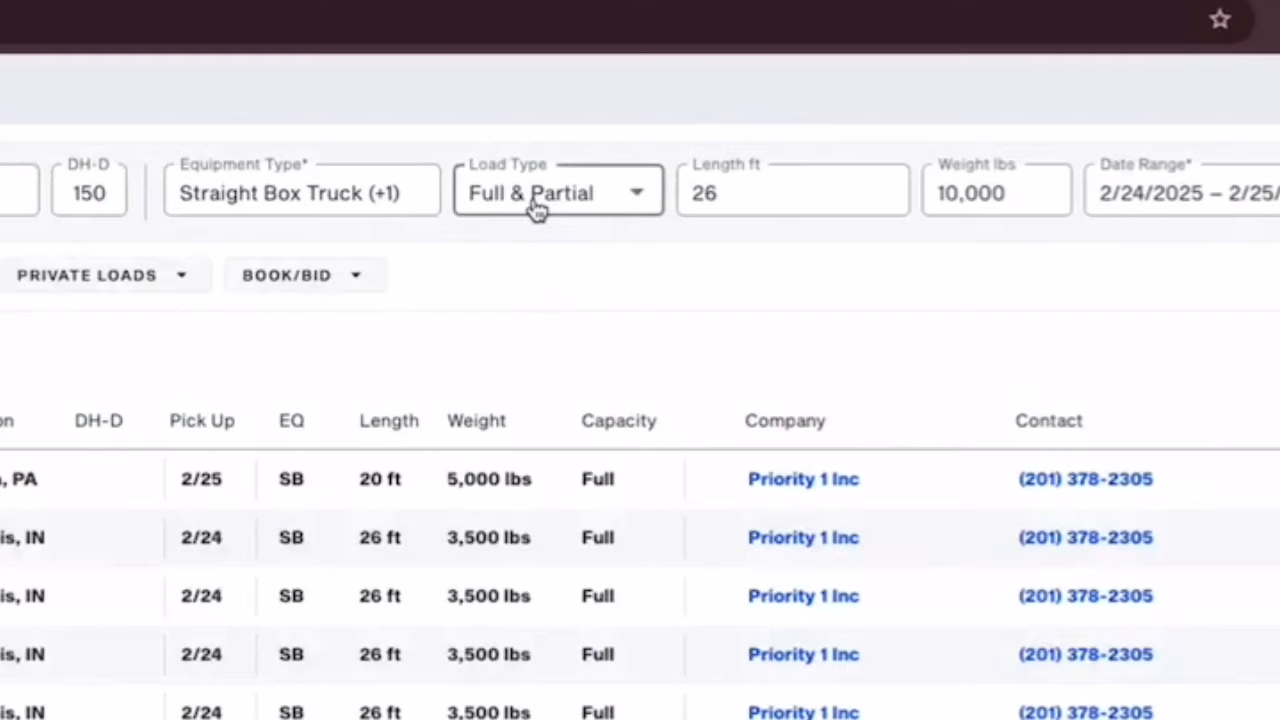
click(535, 207)
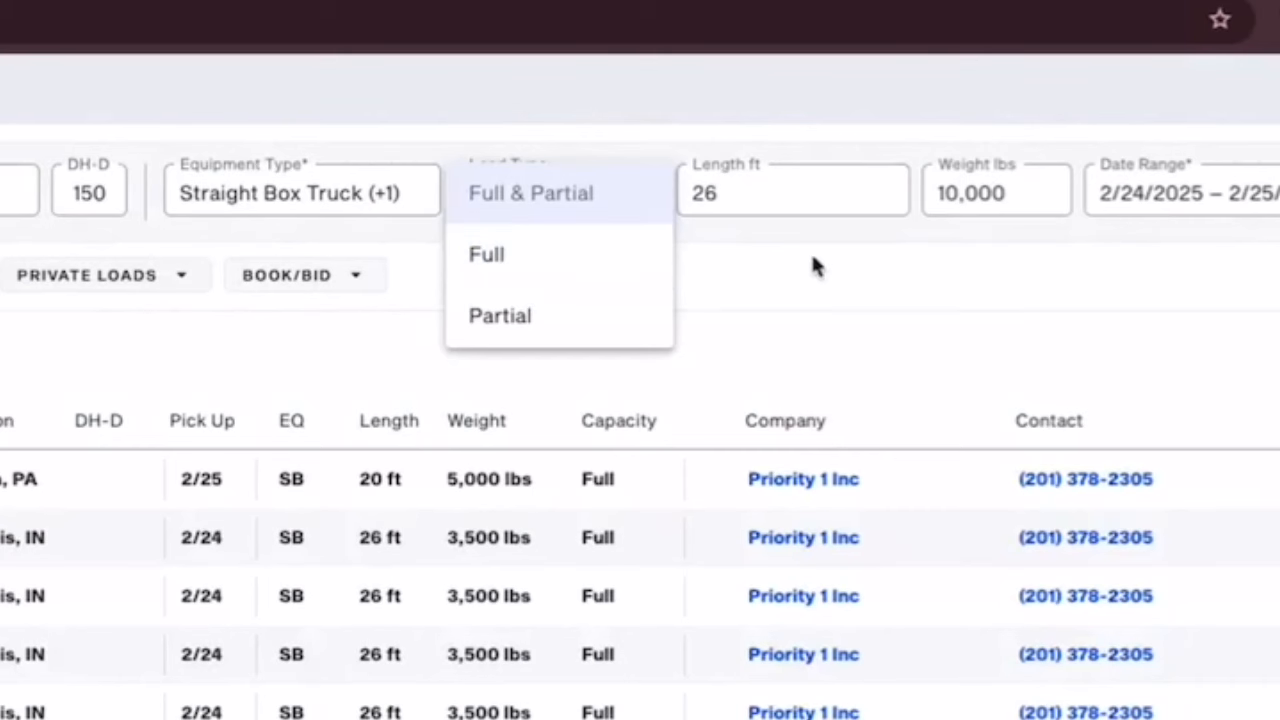
click(811, 266)
click(529, 206)
click(815, 248)
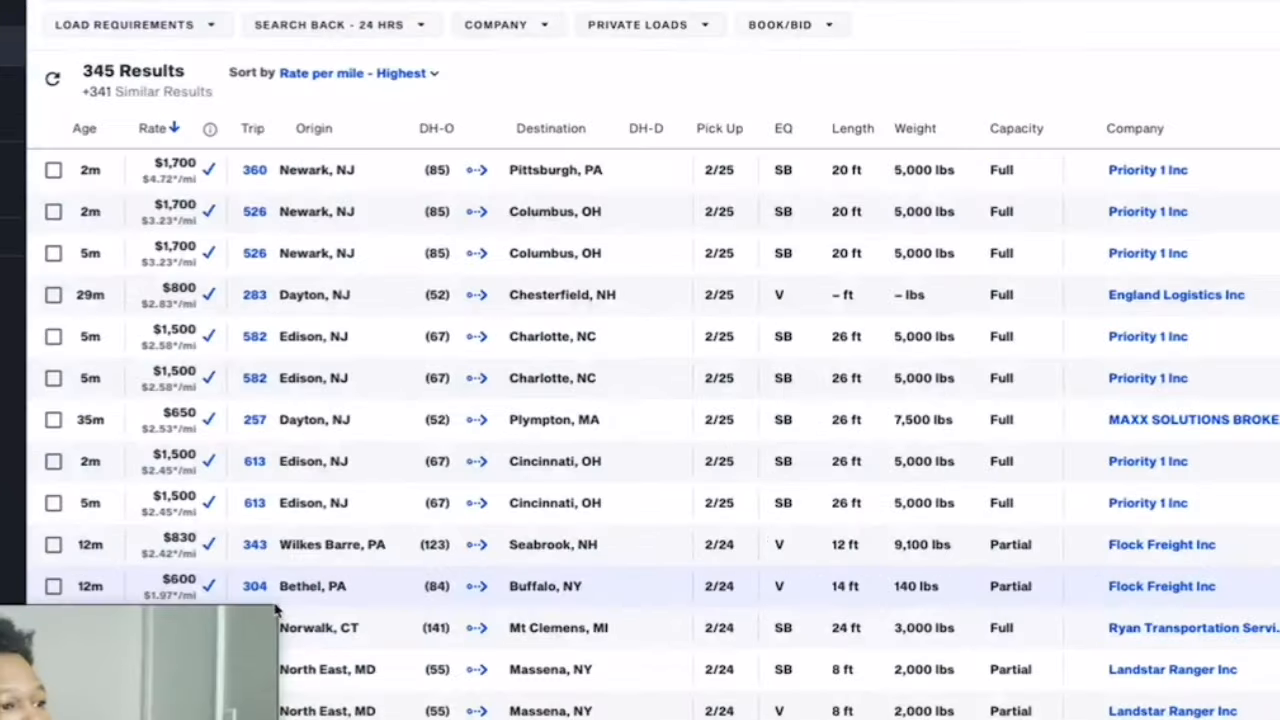
Step: Open the Bethel, PA to Buffalo, NY load and the Newark, NJ to Pittsburgh, PA load, and examine the Pittsburgh load's trip, equipment and rate details
click(363, 530)
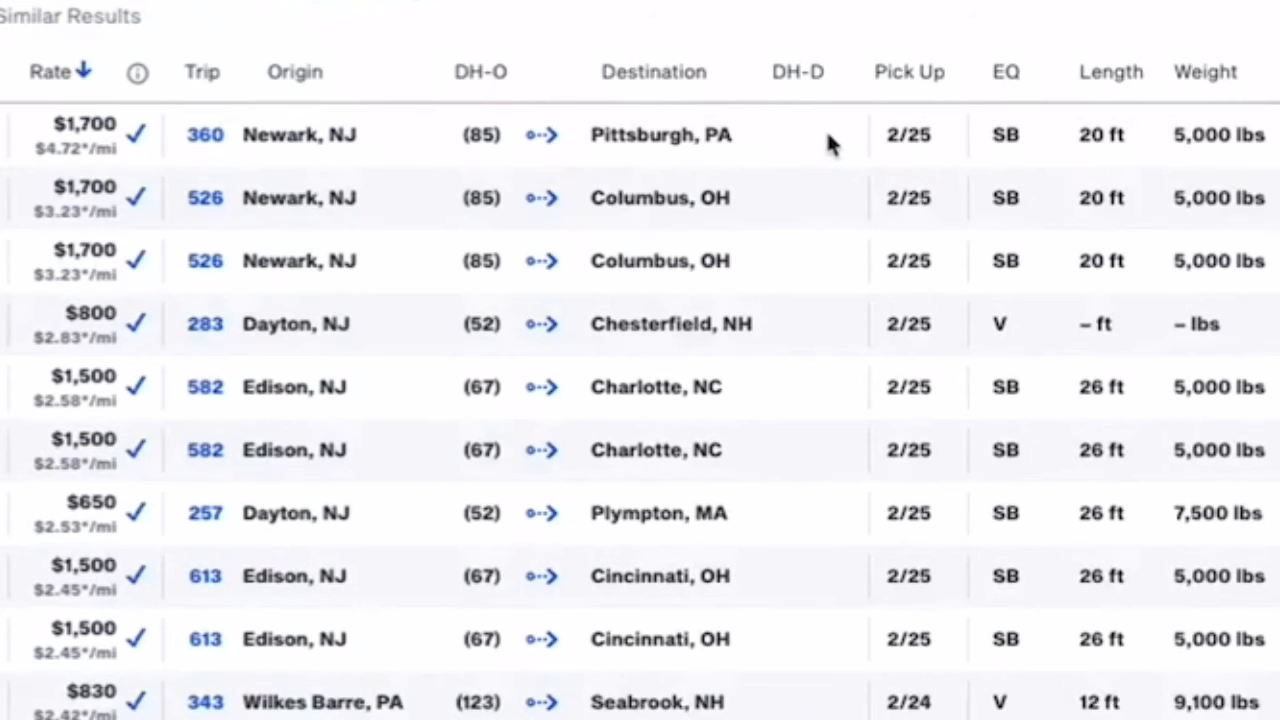
click(774, 137)
scroll(500, 346, down, 1)
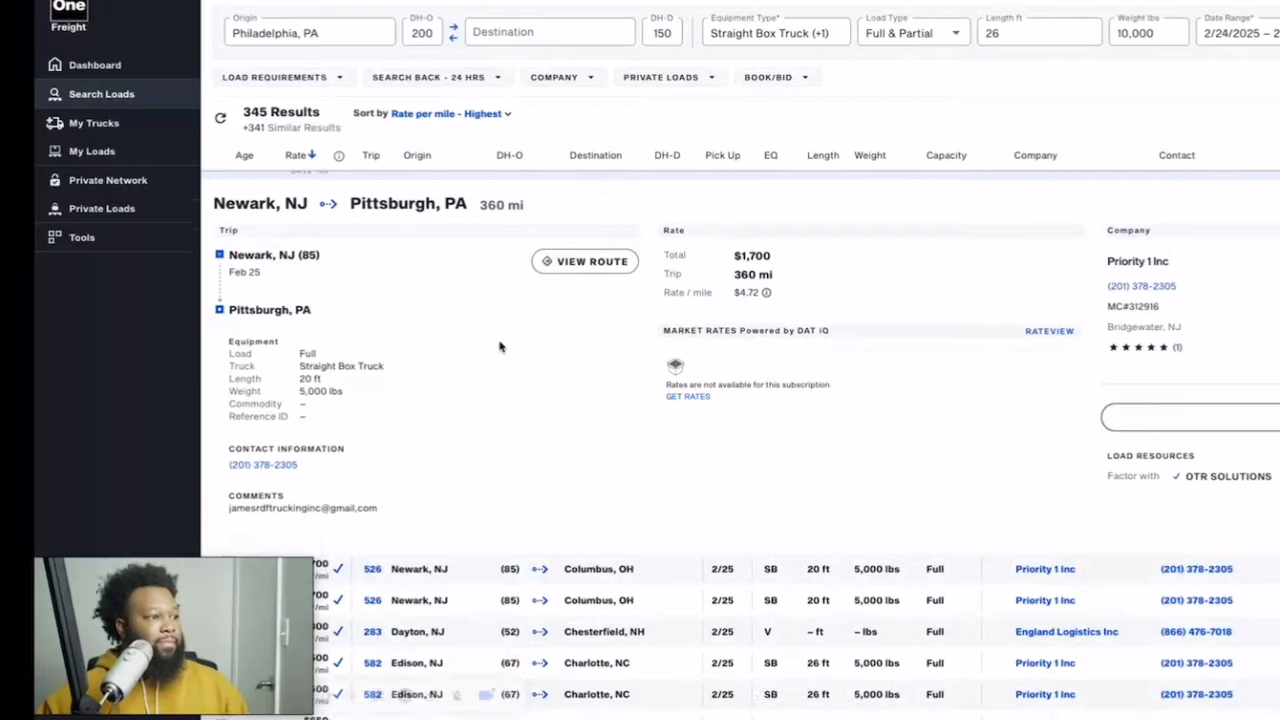
scroll(500, 346, down, 1)
scroll(500, 346, up, 1)
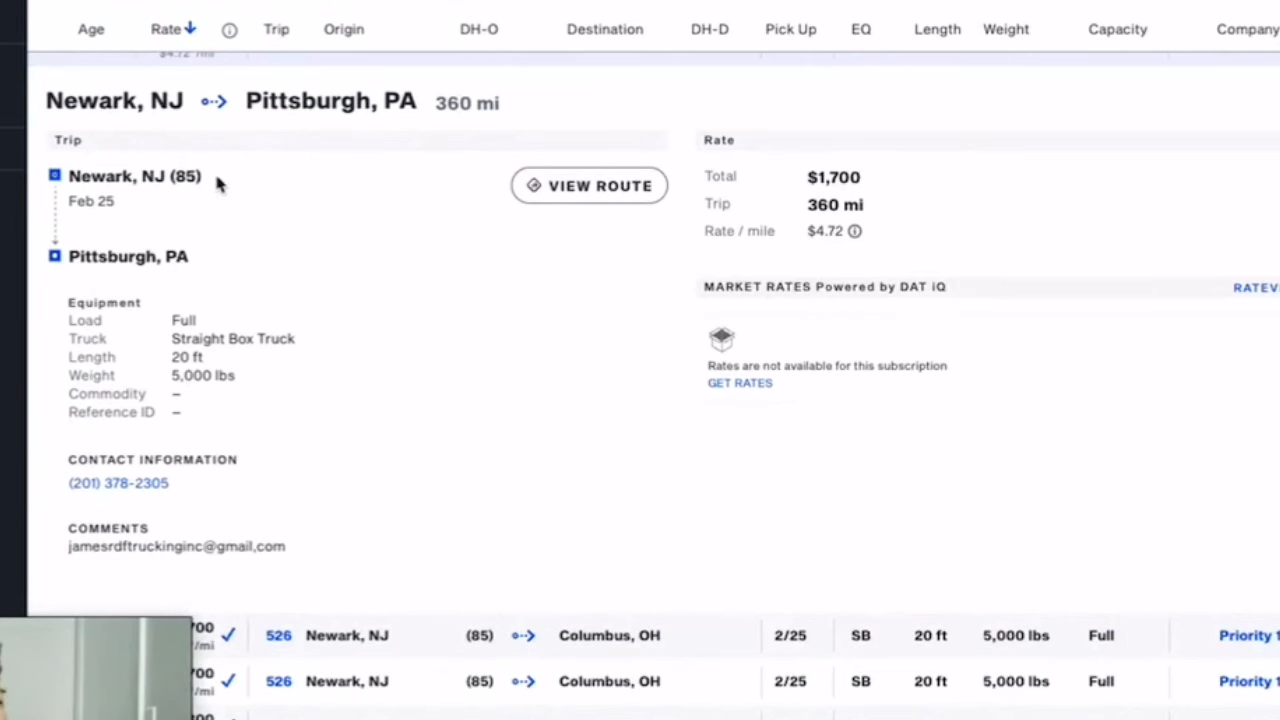
scroll(220, 184, down, 1)
scroll(220, 184, up, 1)
scroll(220, 184, down, 1)
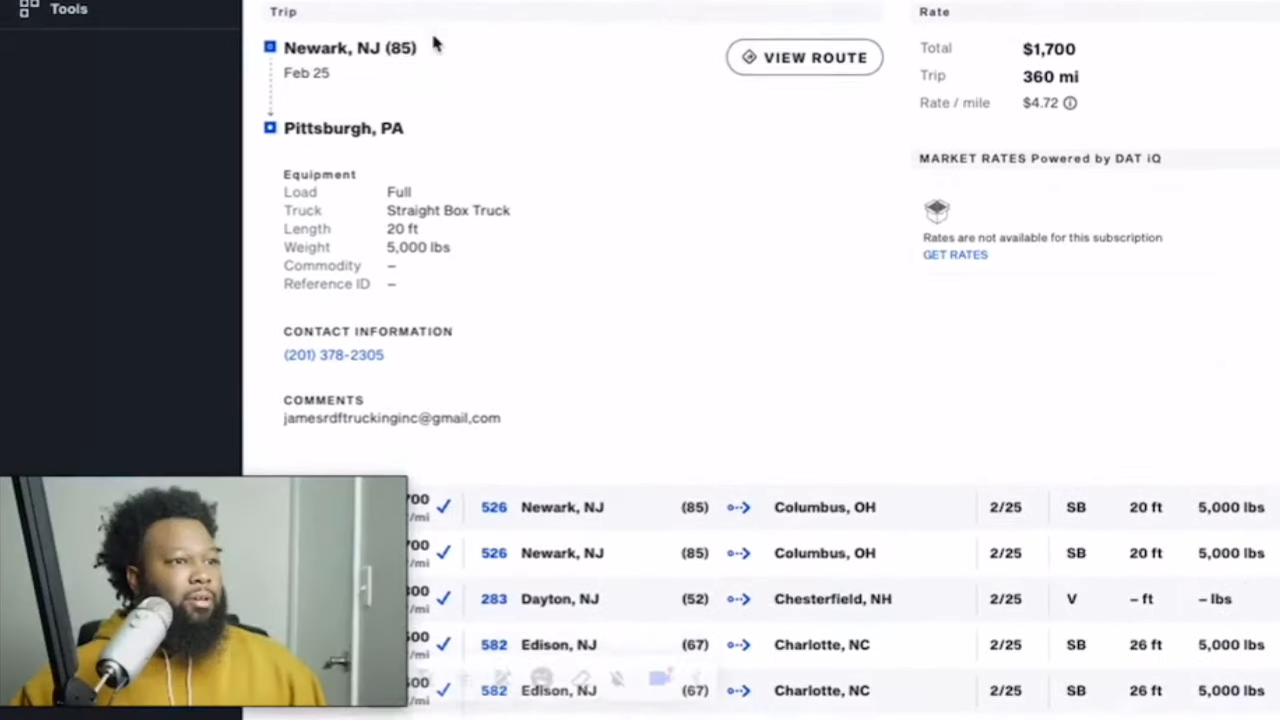
scroll(434, 42, down, 1)
scroll(434, 42, up, 1)
scroll(434, 42, down, 2)
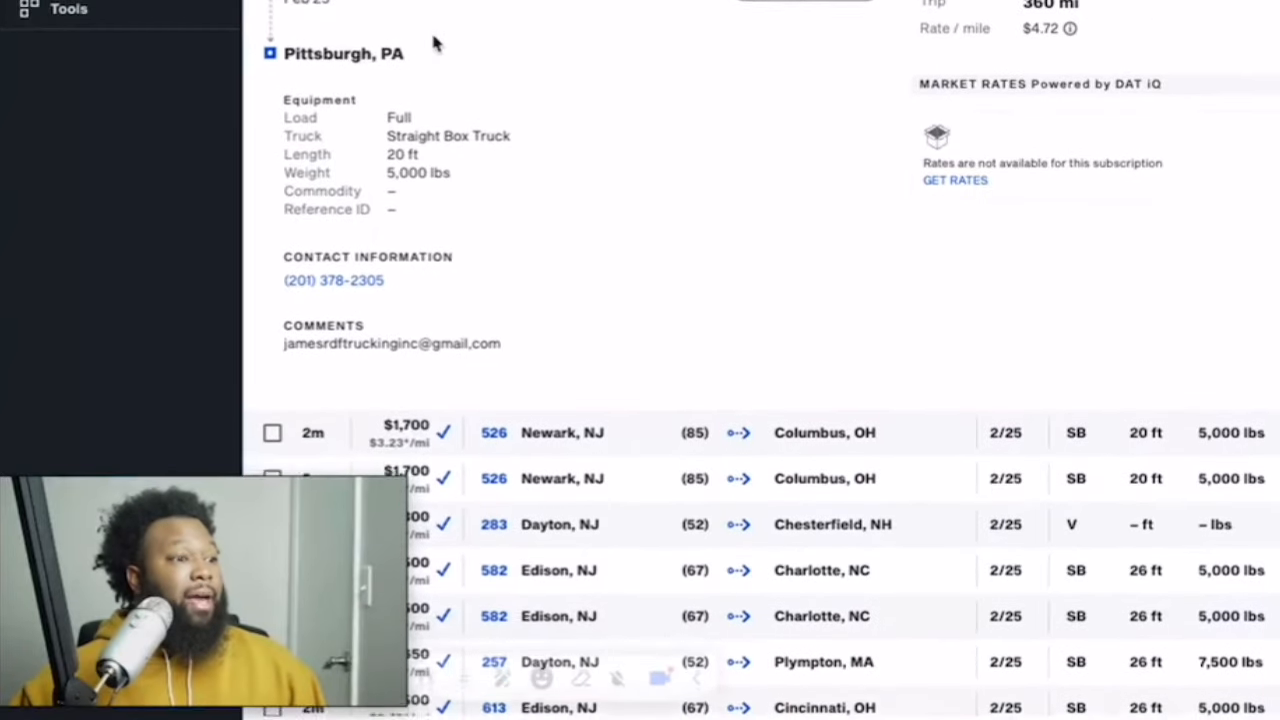
Step: Compare the Newark, NJ to Pittsburgh, PA load's details with the other loads listed below it
scroll(434, 42, down, 5)
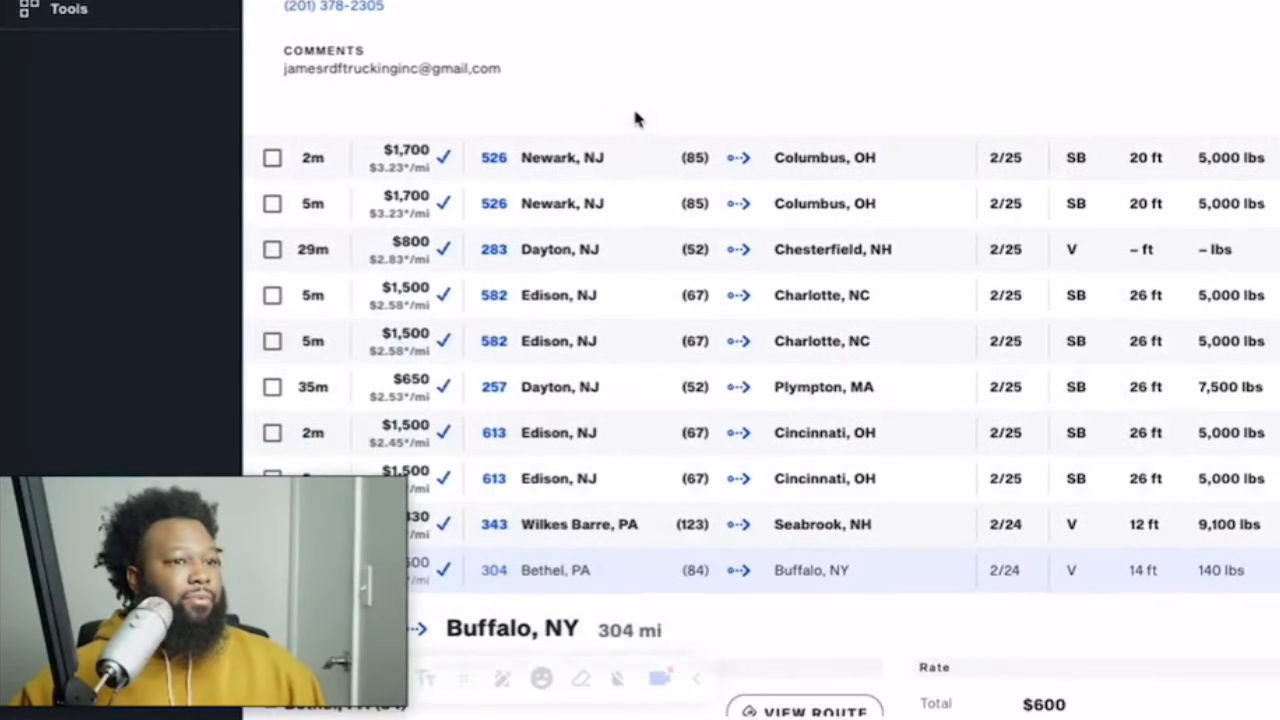
scroll(634, 114, up, 7)
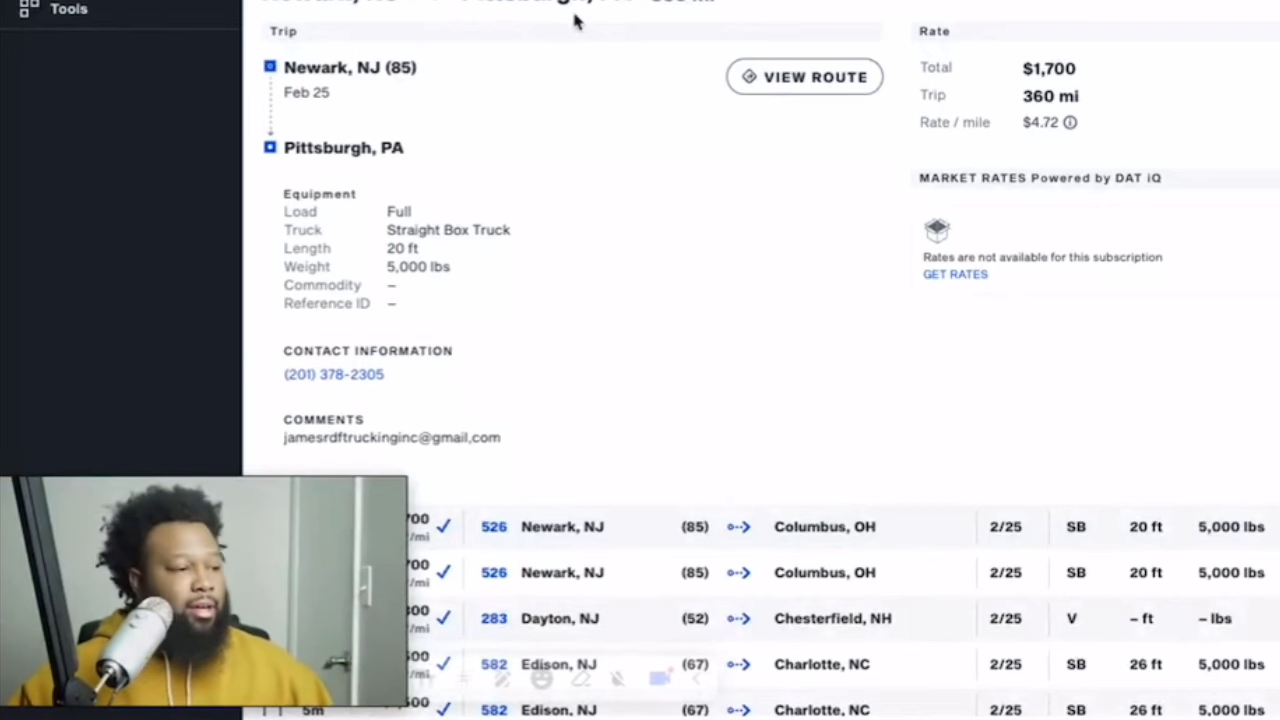
scroll(575, 20, down, 1)
scroll(575, 20, up, 1)
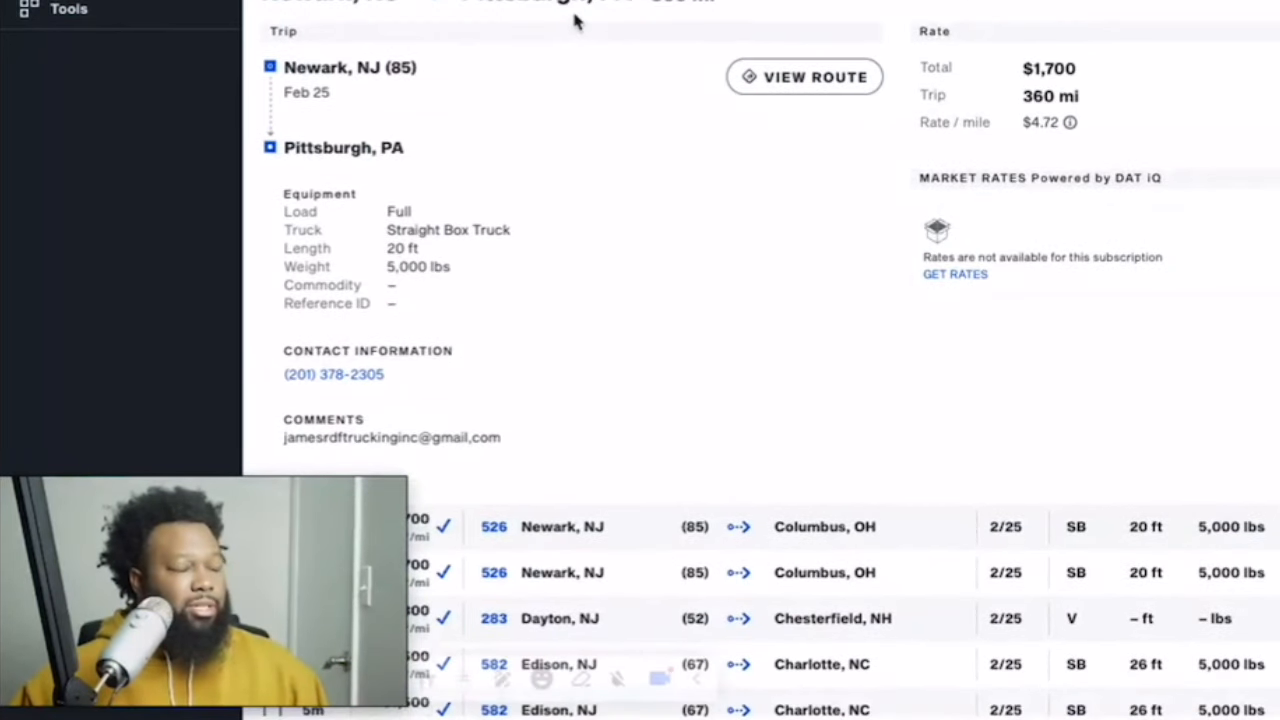
scroll(575, 20, down, 4)
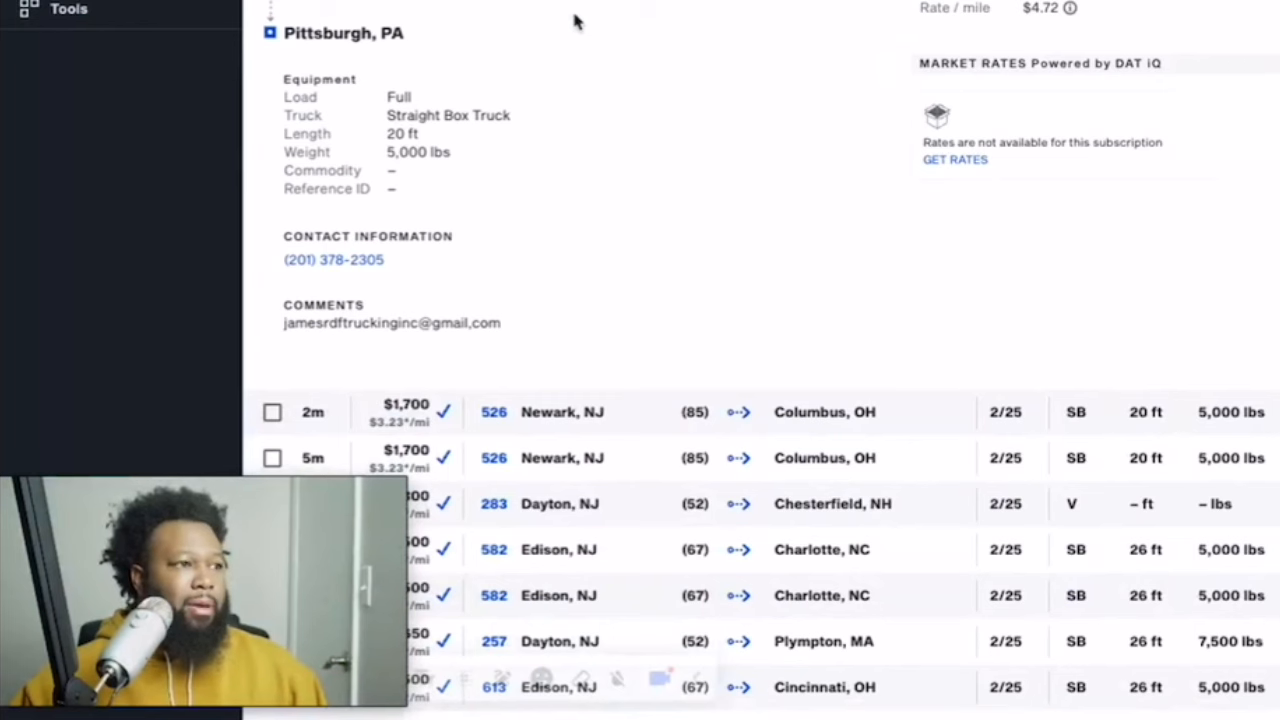
scroll(575, 20, down, 9)
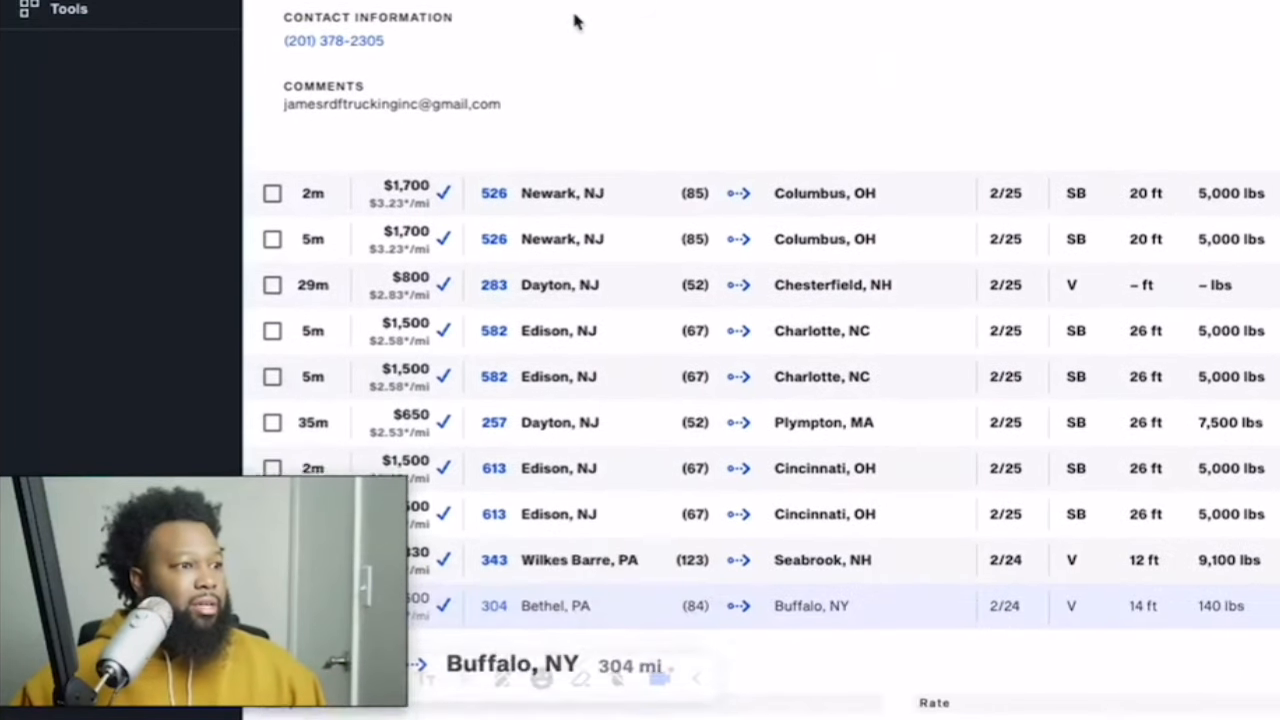
scroll(575, 20, up, 8)
scroll(575, 20, down, 6)
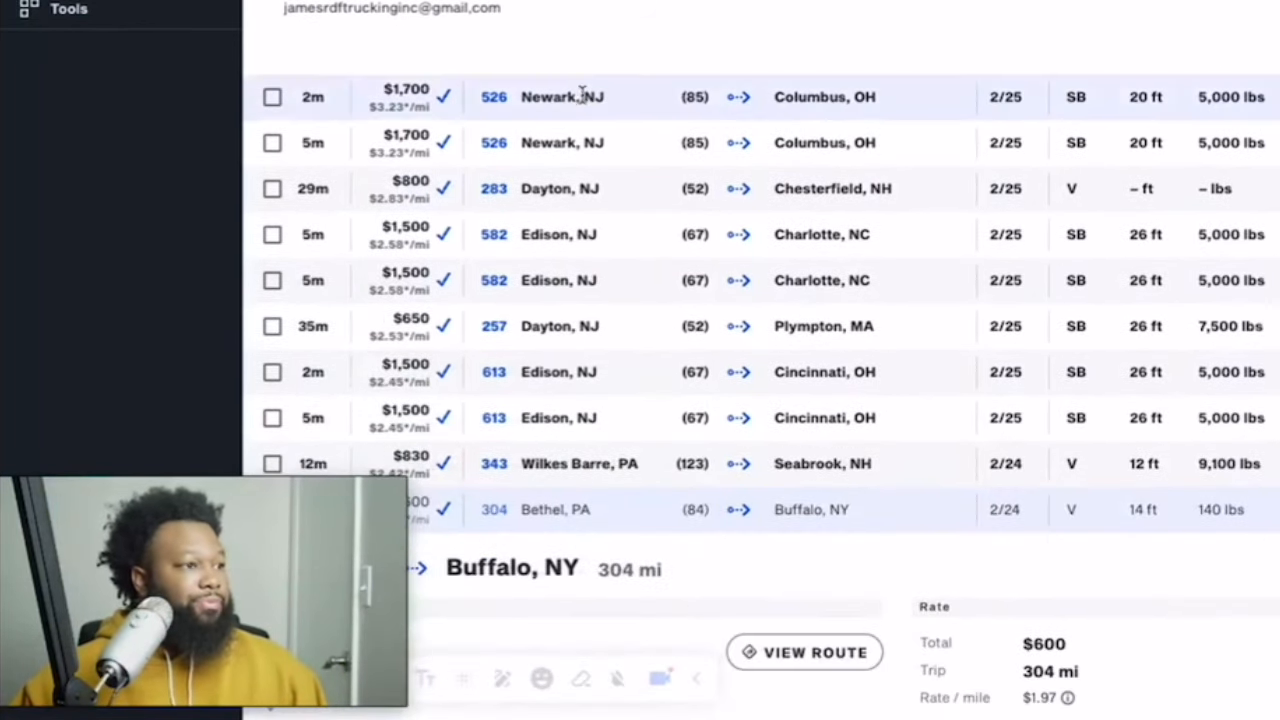
Step: Open the first Newark, NJ to Columbus, OH load and review its trip, equipment and rate details
click(629, 106)
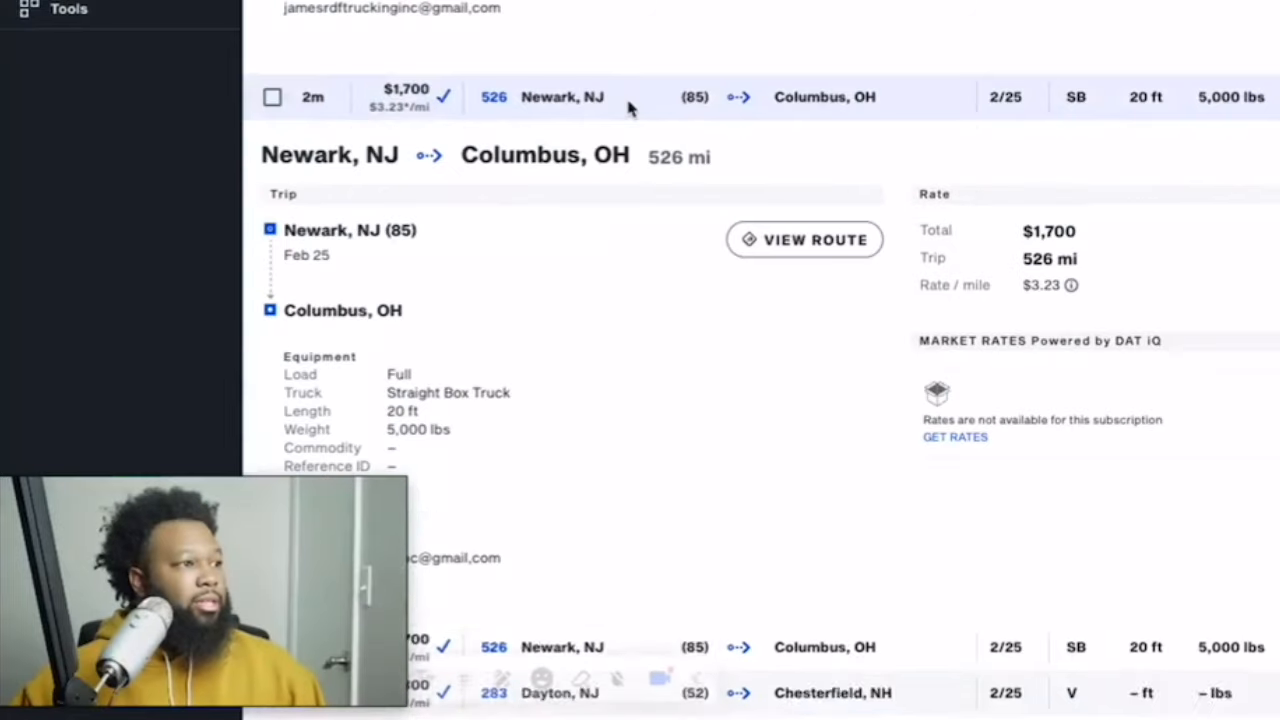
scroll(514, 100, down, 1)
scroll(685, 103, down, 1)
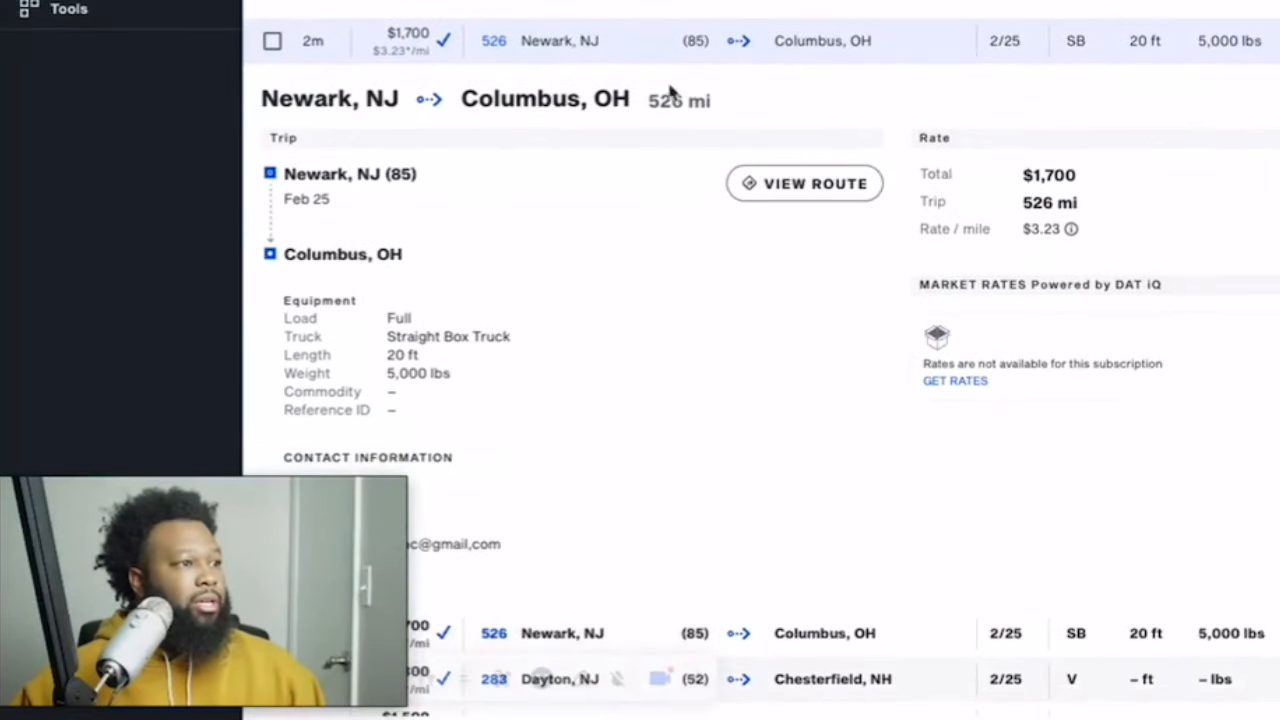
scroll(717, 94, down, 2)
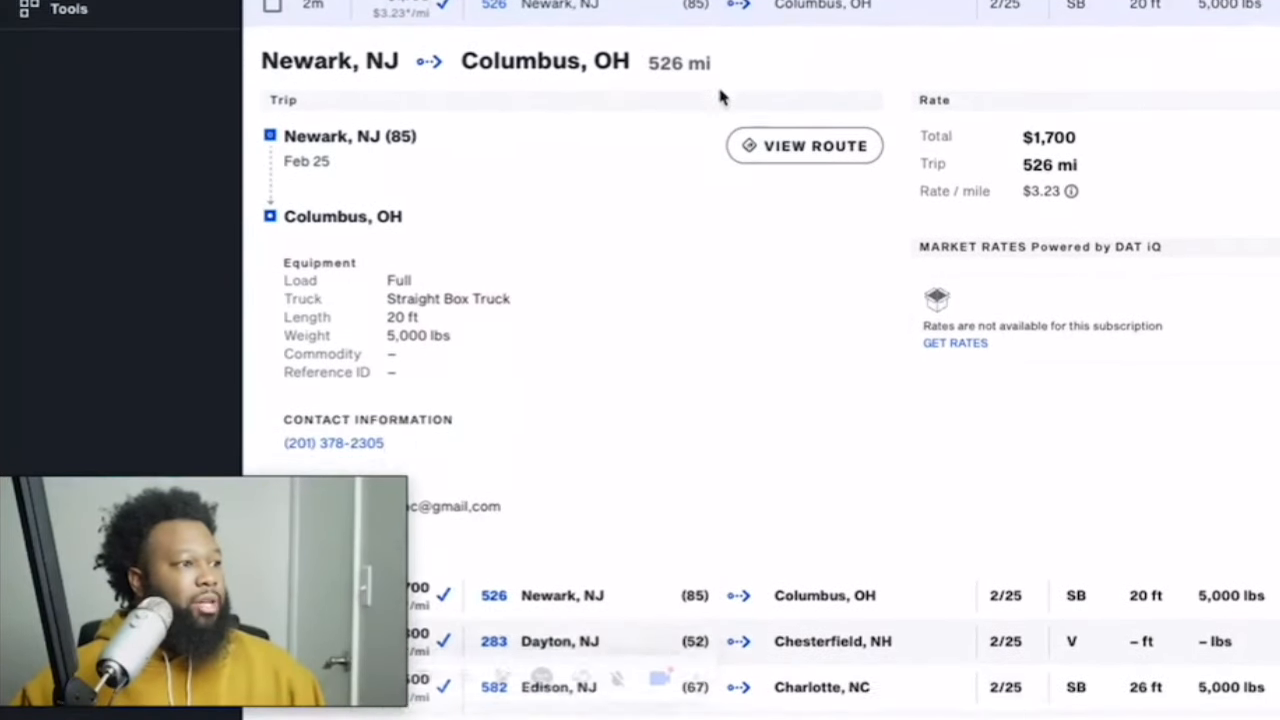
scroll(704, 97, up, 1)
scroll(704, 97, down, 1)
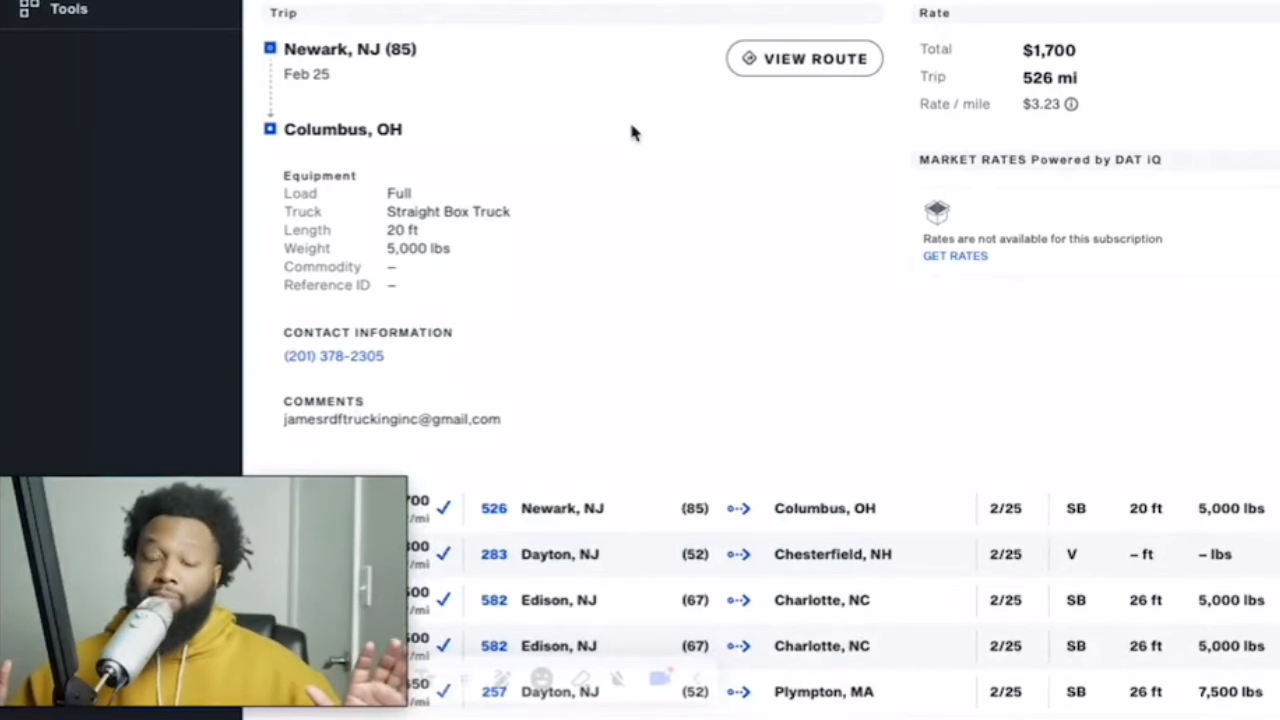
Step: Open the first Edison, NJ to Charlotte, NC load and examine its rate, equipment, contact information and comments
scroll(617, 115, down, 5)
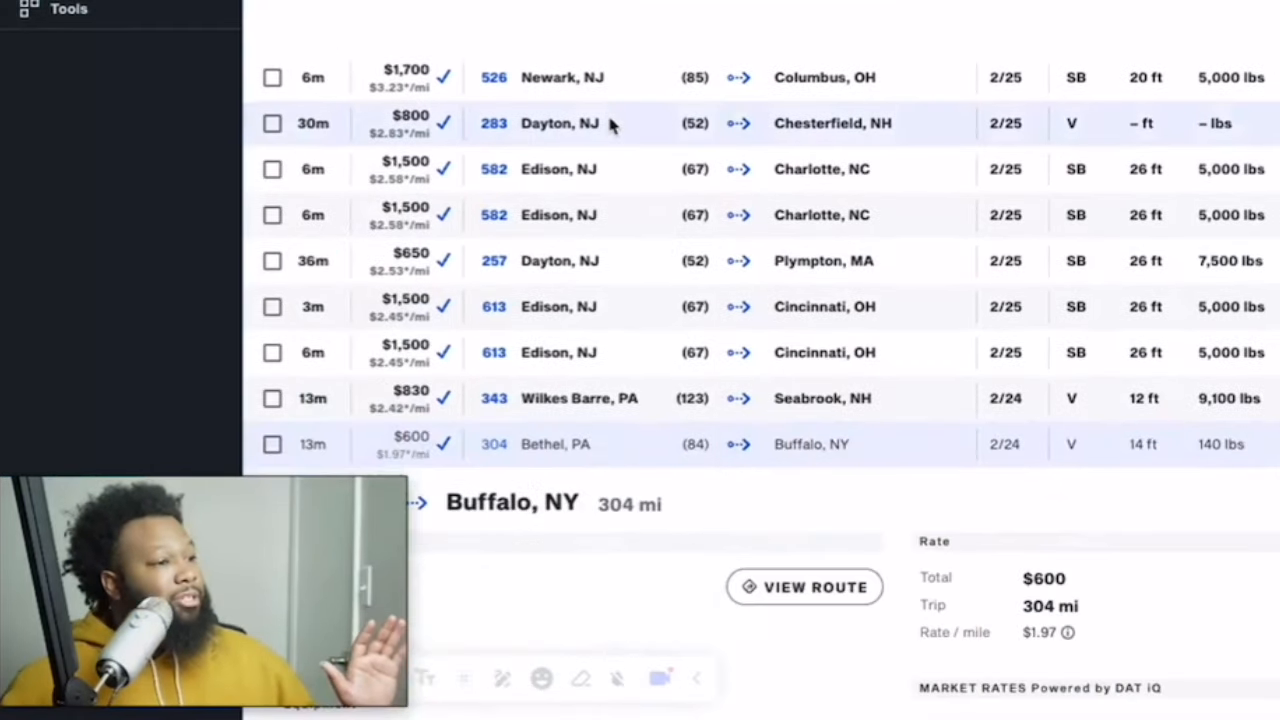
scroll(586, 182, down, 1)
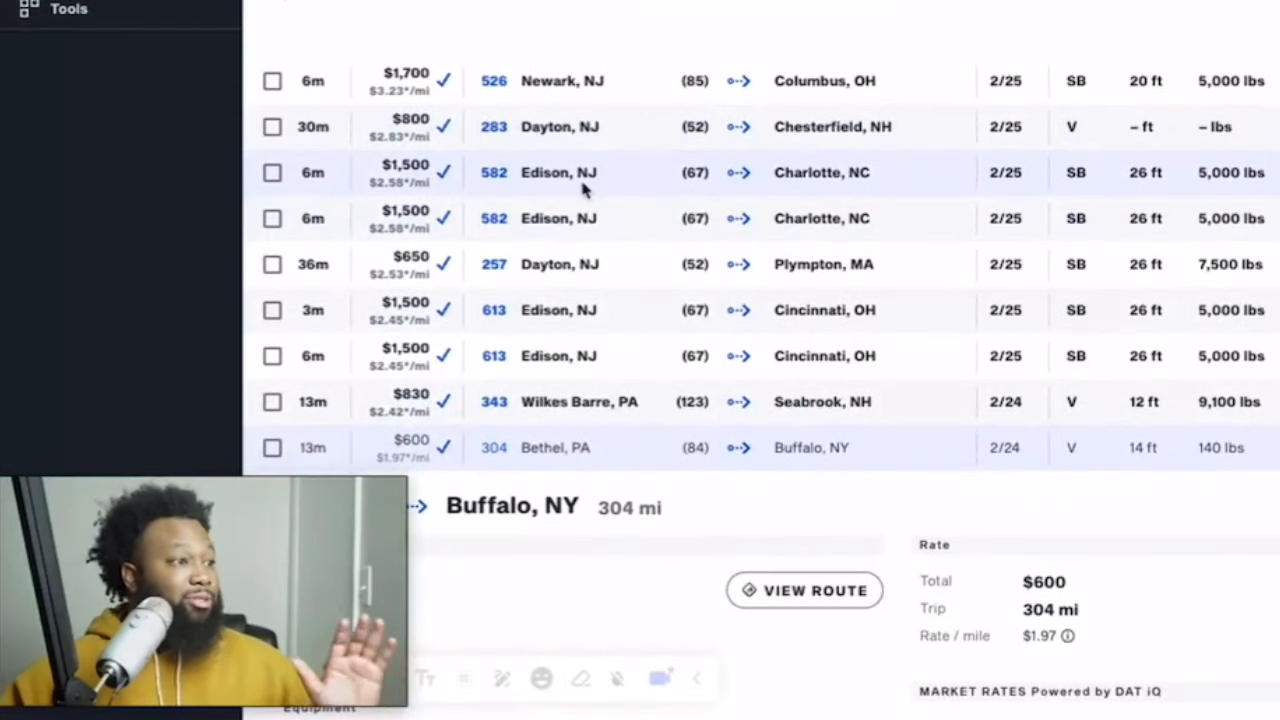
click(583, 183)
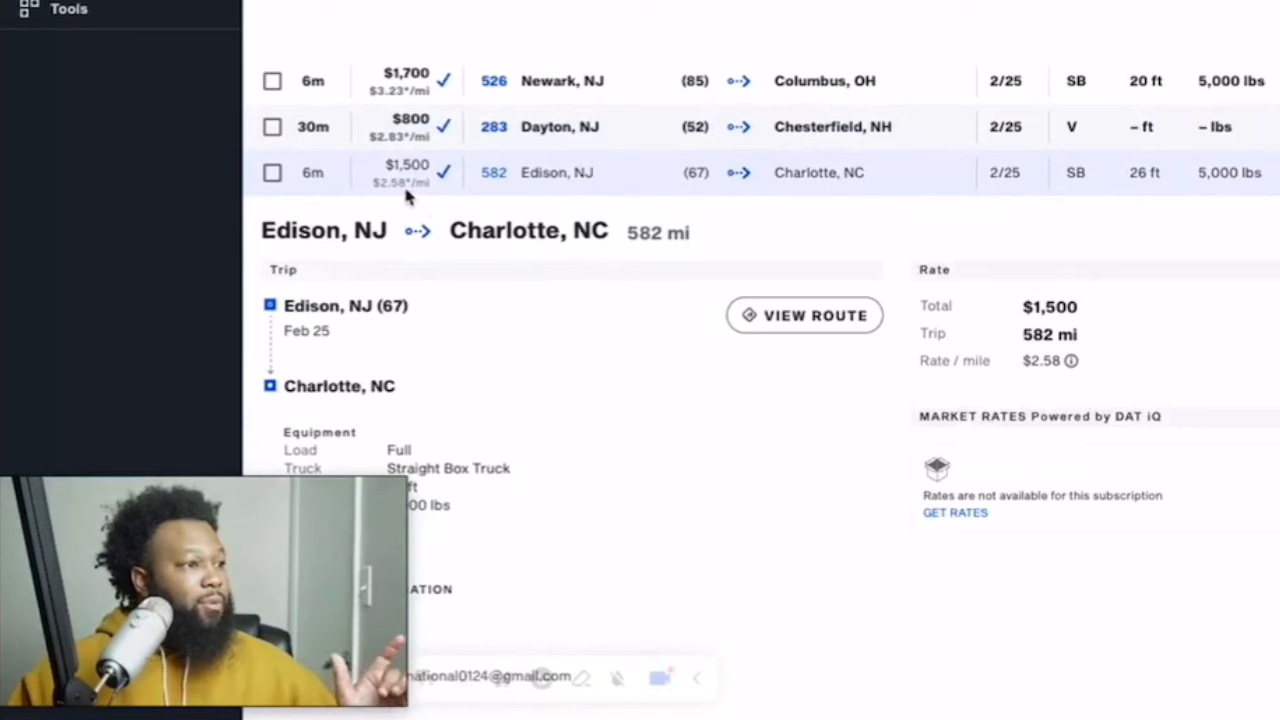
scroll(548, 205, down, 3)
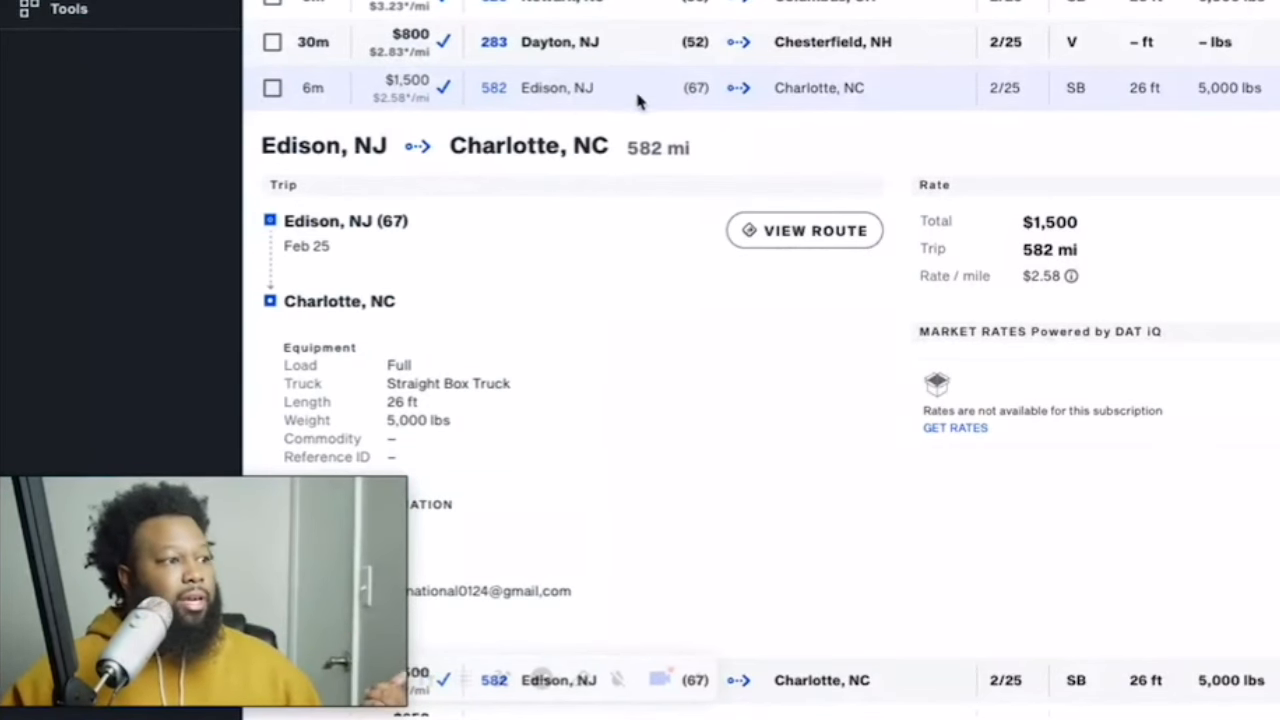
scroll(635, 115, down, 5)
scroll(626, 130, down, 1)
scroll(615, 129, up, 1)
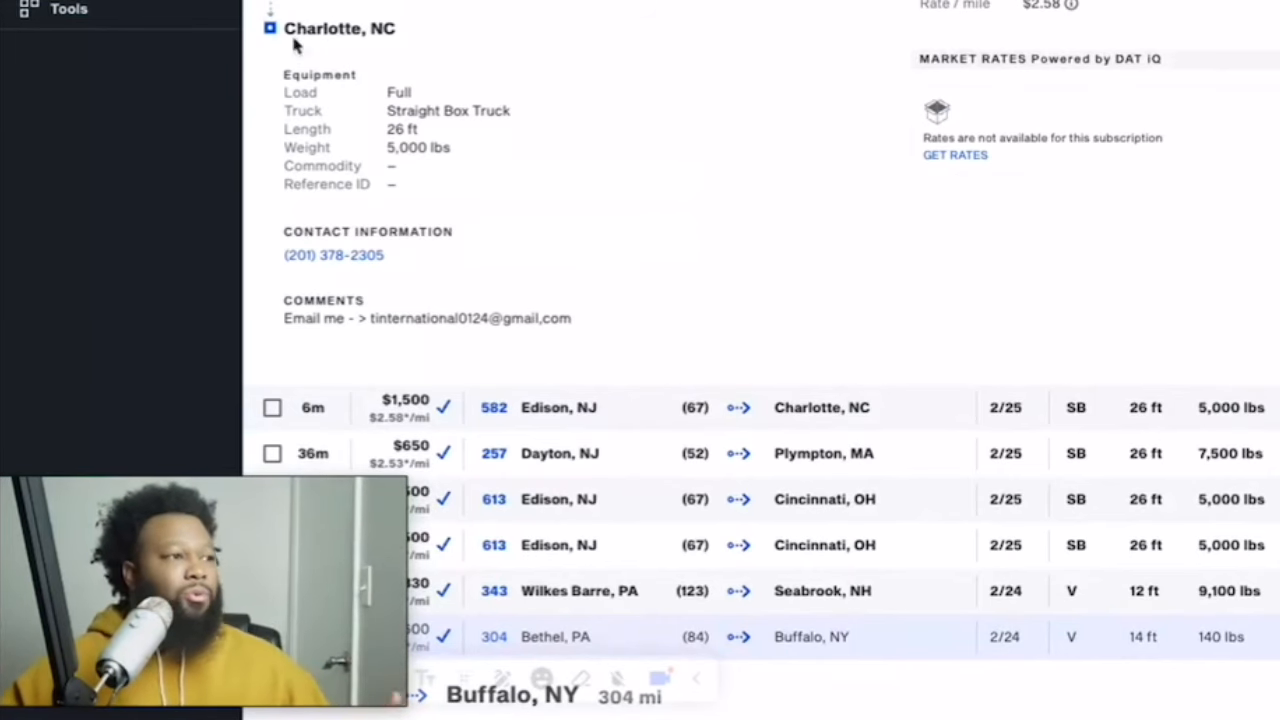
scroll(440, 34, up, 2)
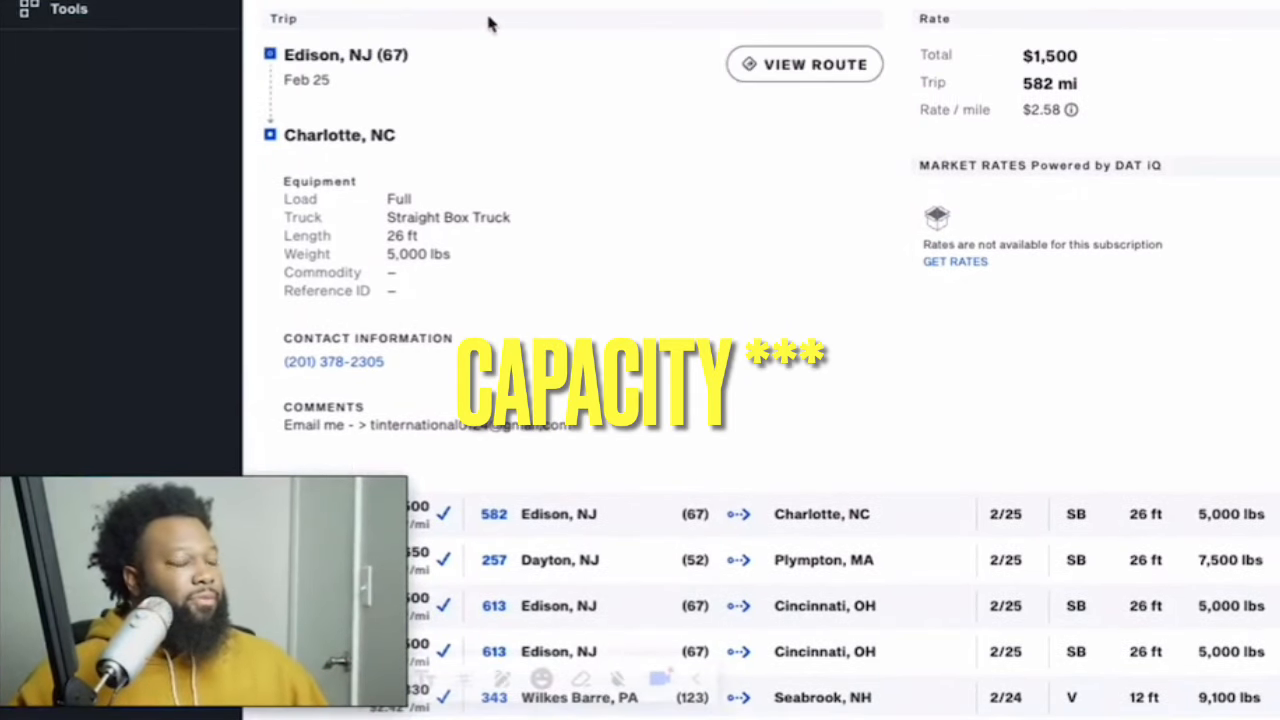
scroll(500, 55, down, 5)
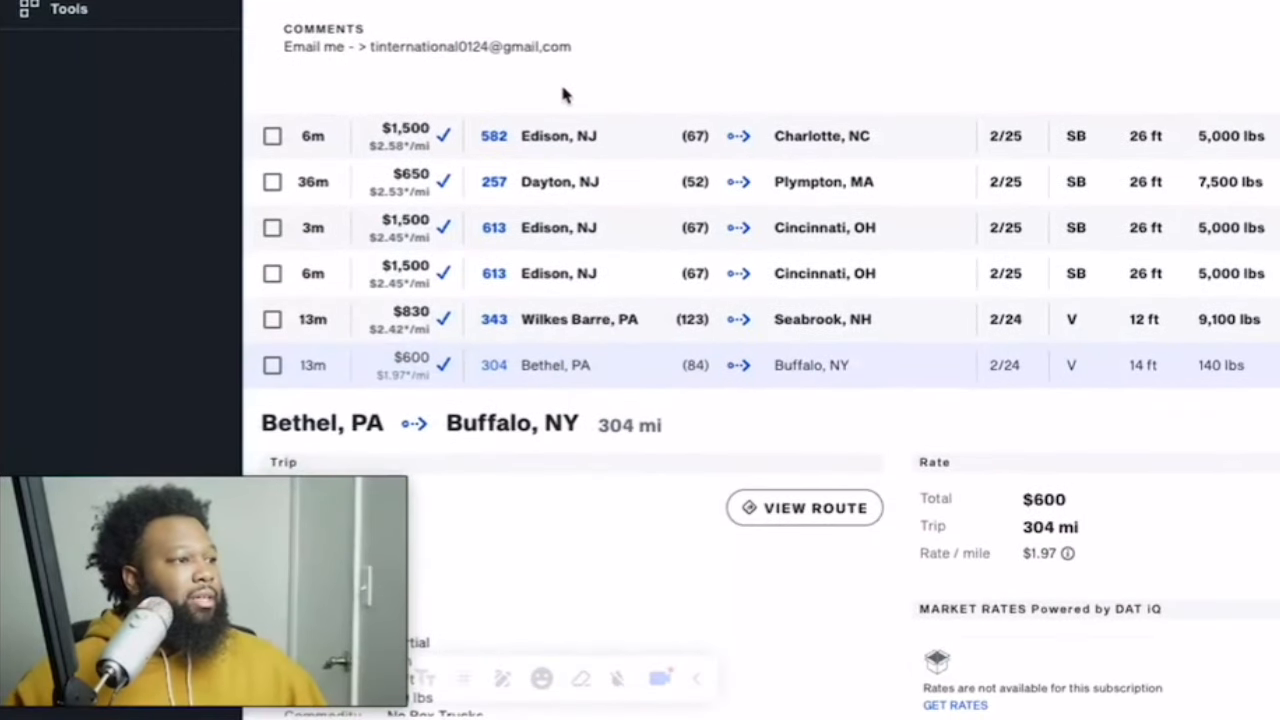
scroll(560, 91, up, 5)
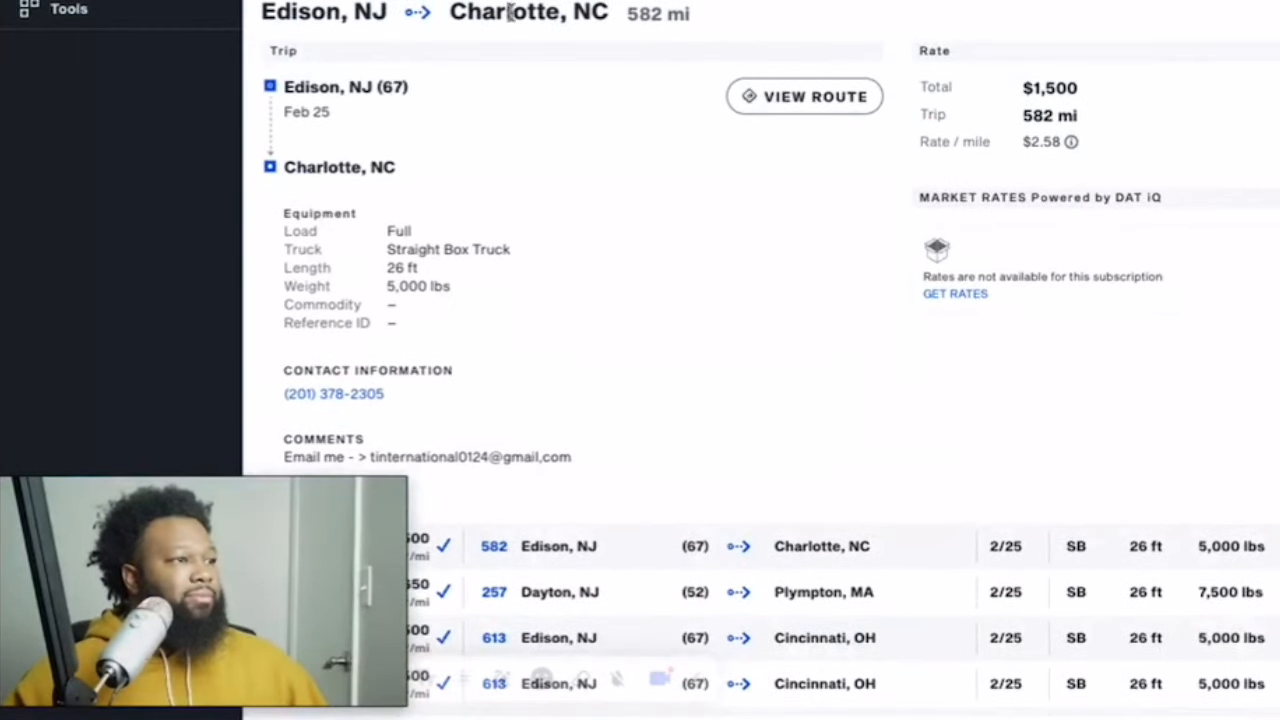
Step: Reapply the Rate per mile - Highest sorting to the load results, then sort them by Rate - Highest
scroll(519, 14, down, 7)
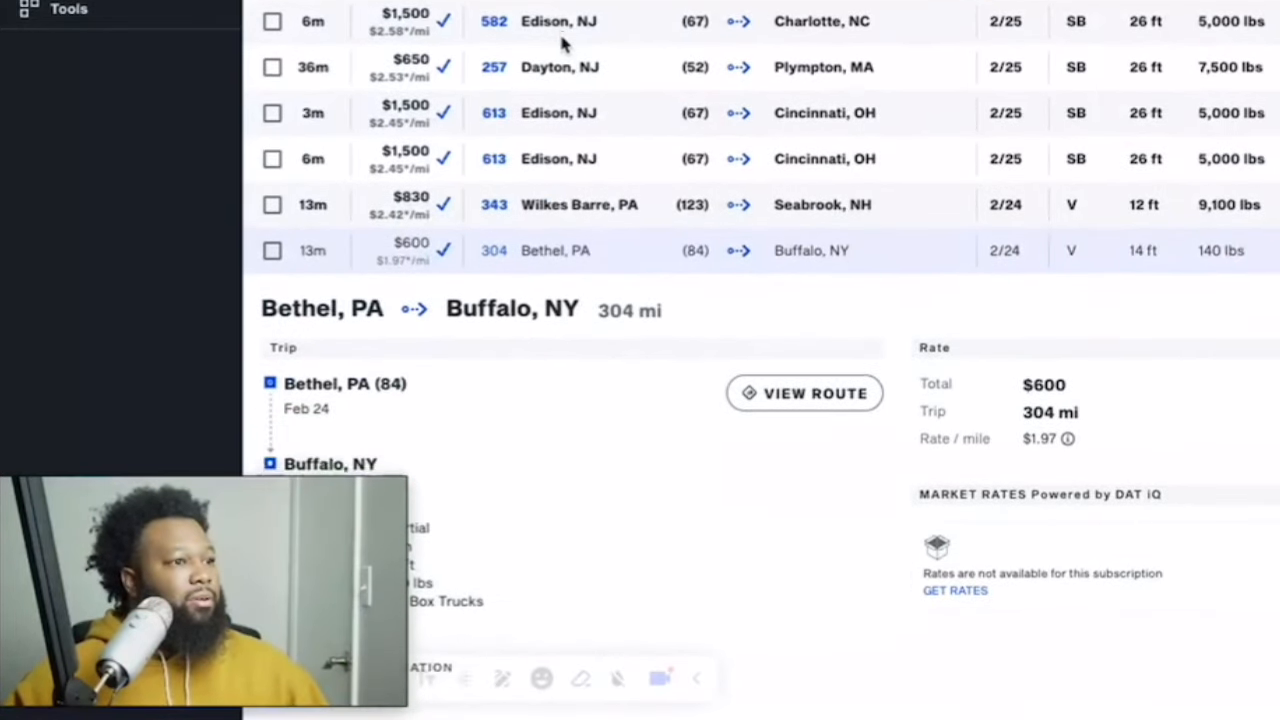
scroll(559, 31, up, 5)
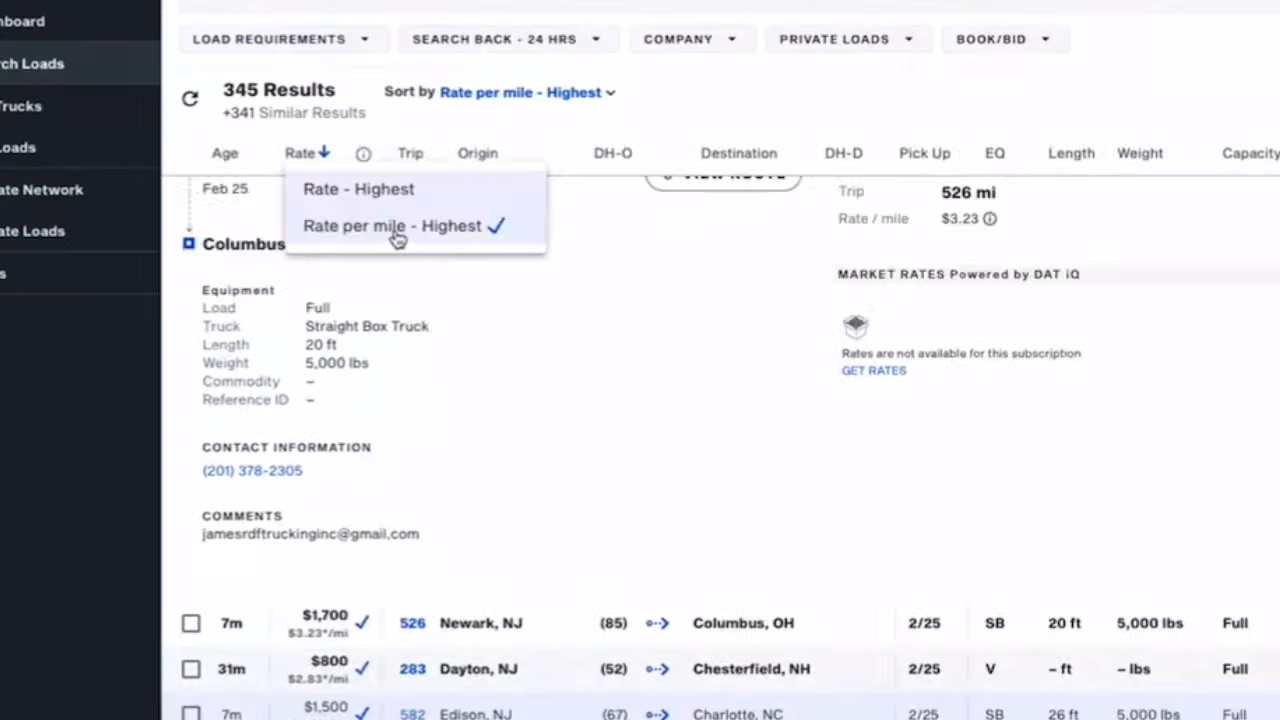
click(397, 230)
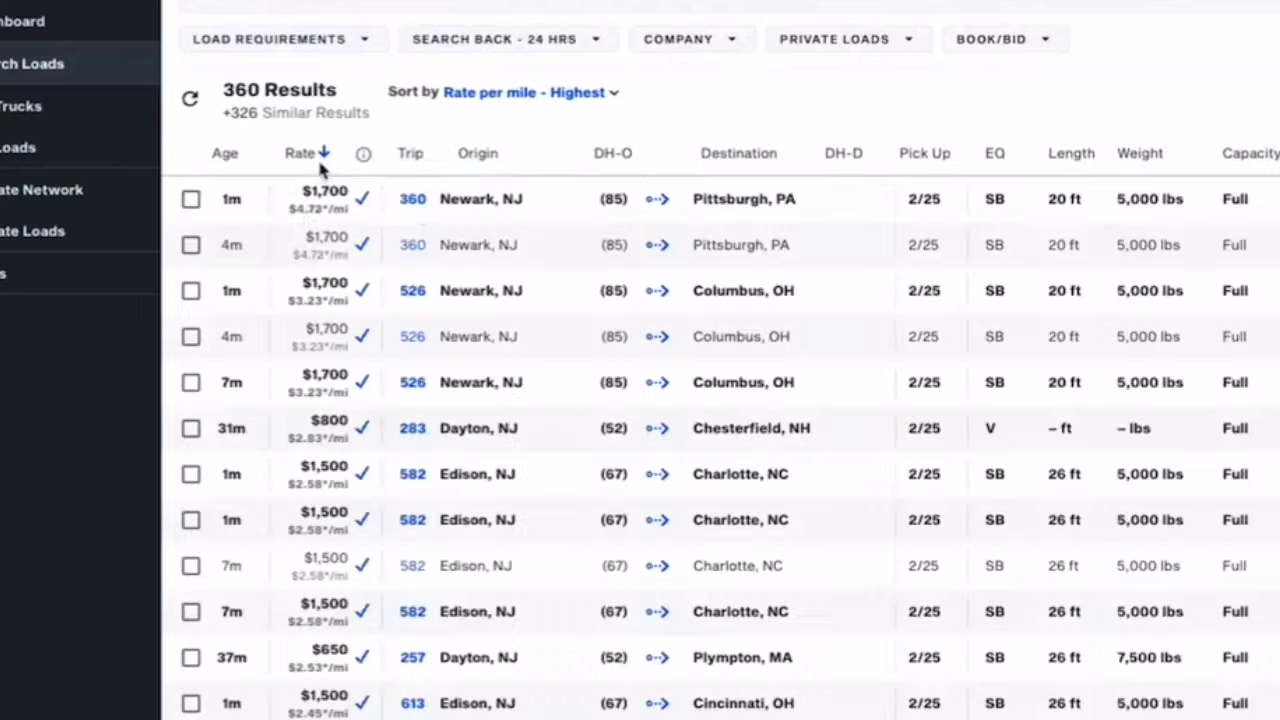
click(321, 160)
click(323, 190)
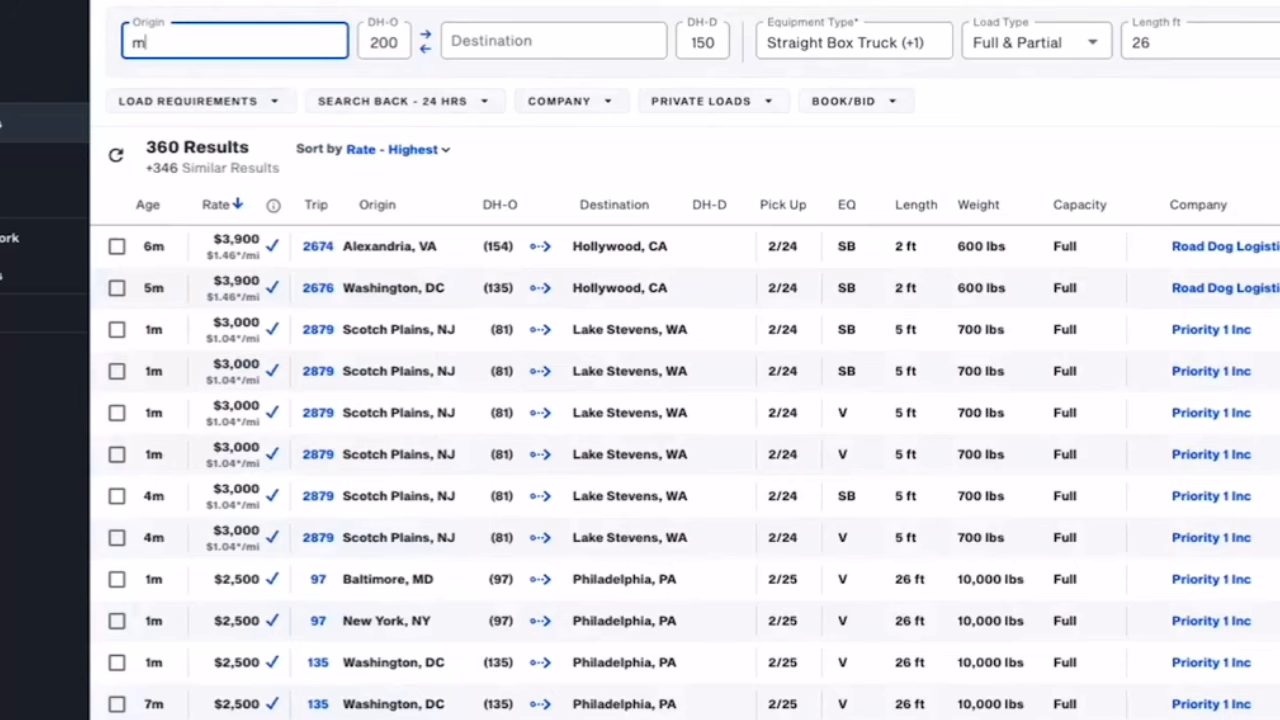
Step: Search for loads originating in Miami, FL and review the details of the first Miami to Orlando, FL load
text(iami)
click(243, 83)
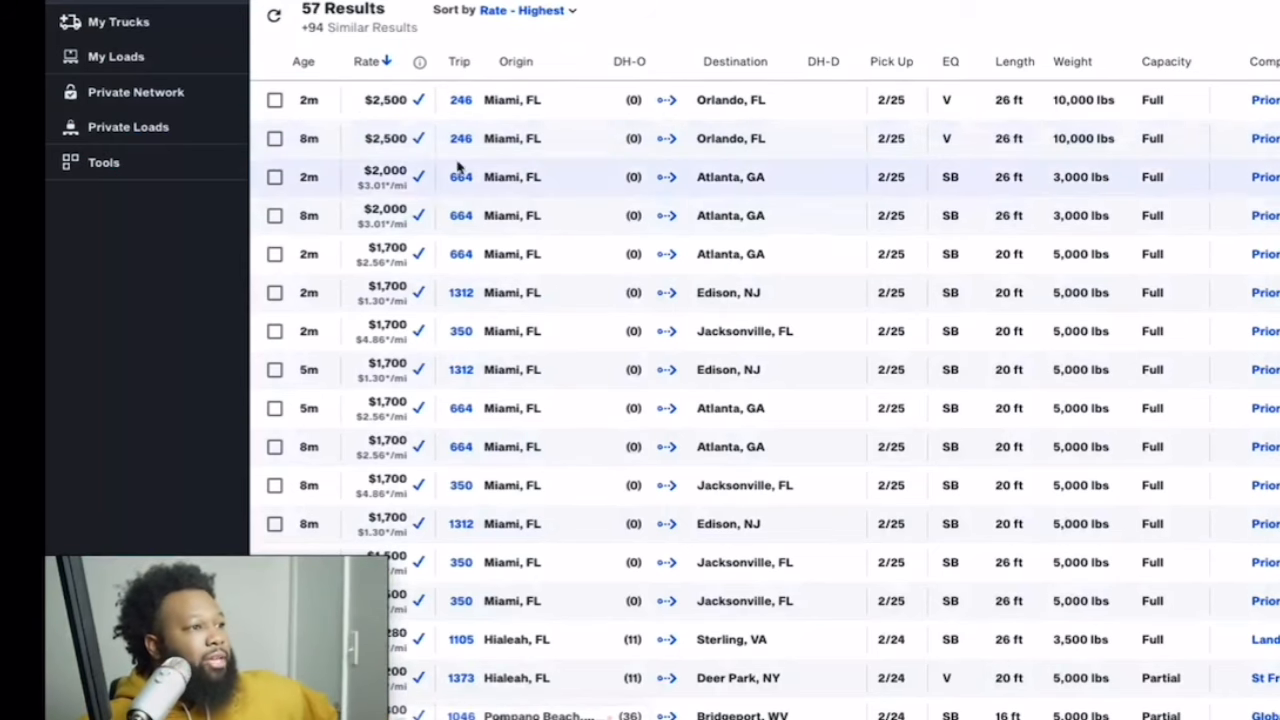
click(600, 110)
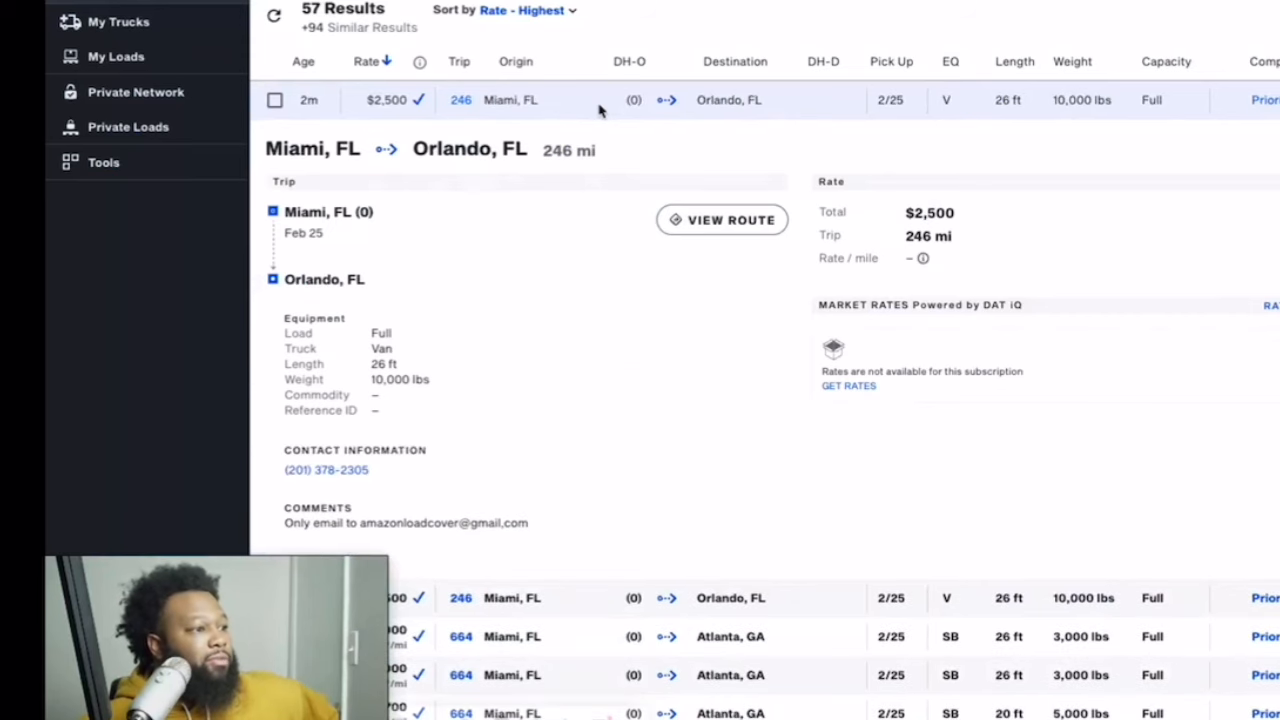
scroll(600, 110, down, 1)
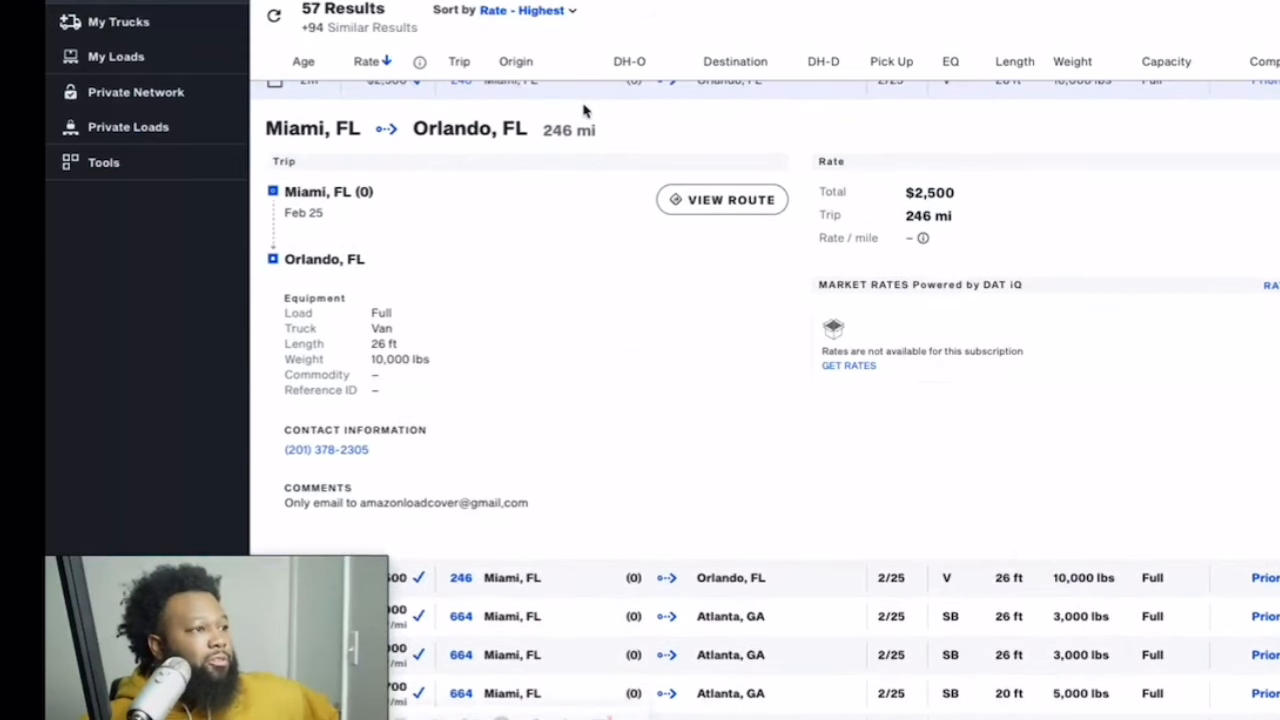
scroll(585, 110, up, 1)
click(571, 113)
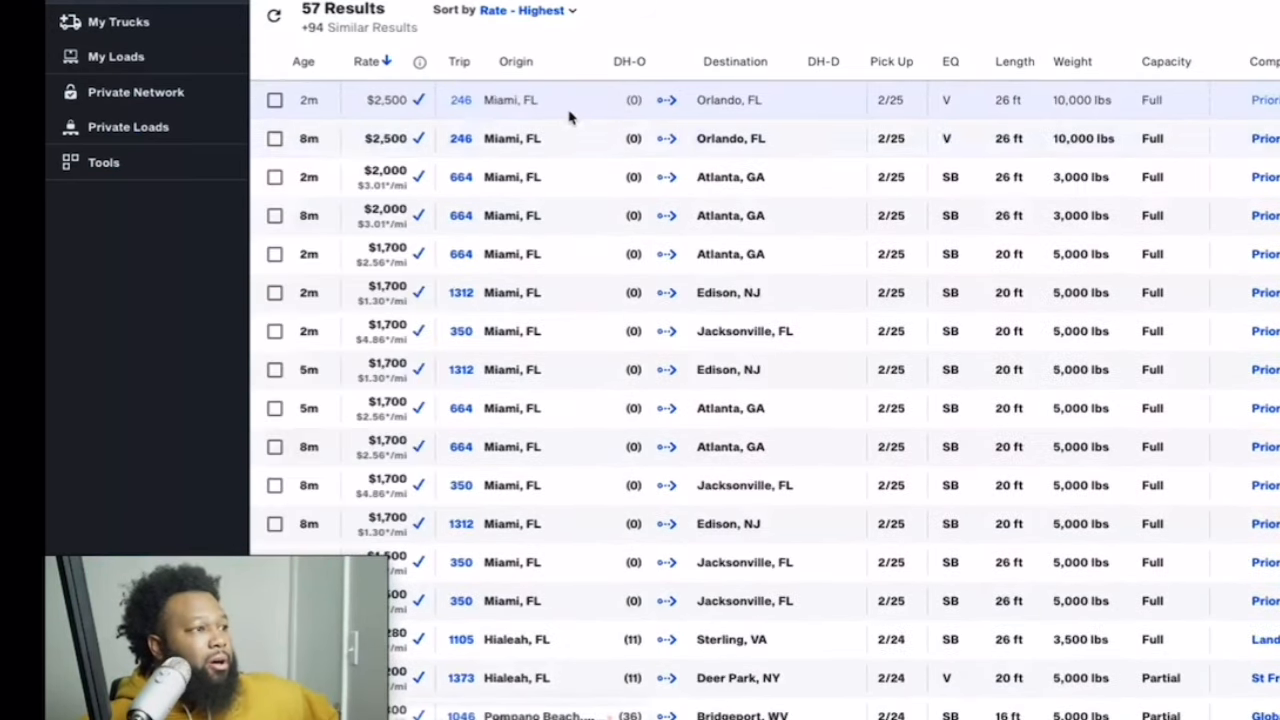
Step: Open the first Miami, FL to Atlanta, GA load and examine its trip, rate, equipment, contact information and comments
click(519, 190)
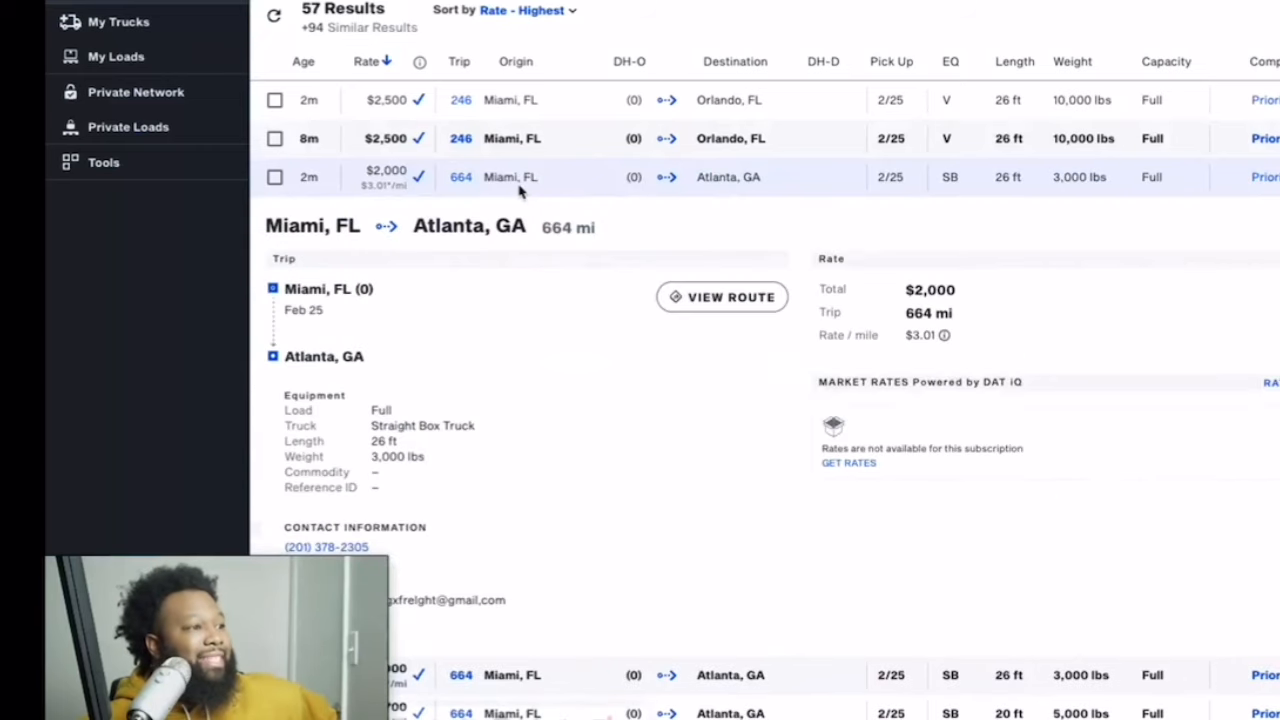
scroll(519, 188, down, 1)
scroll(519, 188, down, 2)
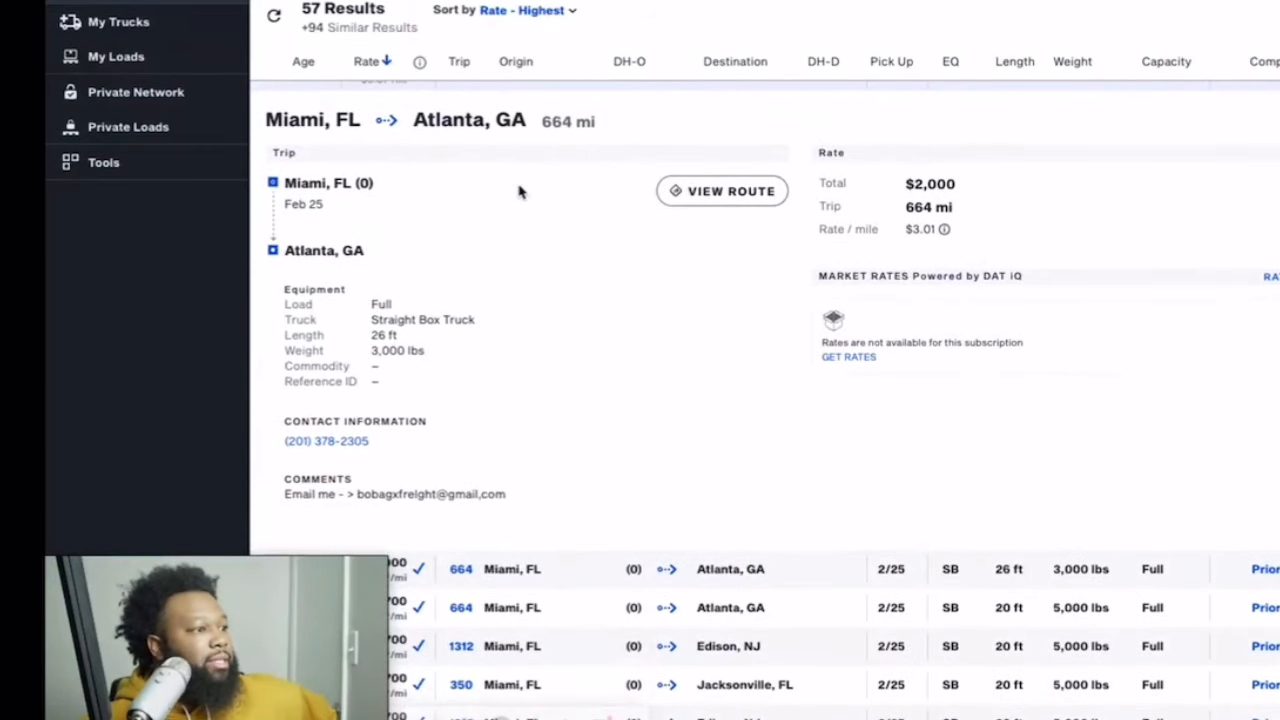
scroll(519, 190, up, 2)
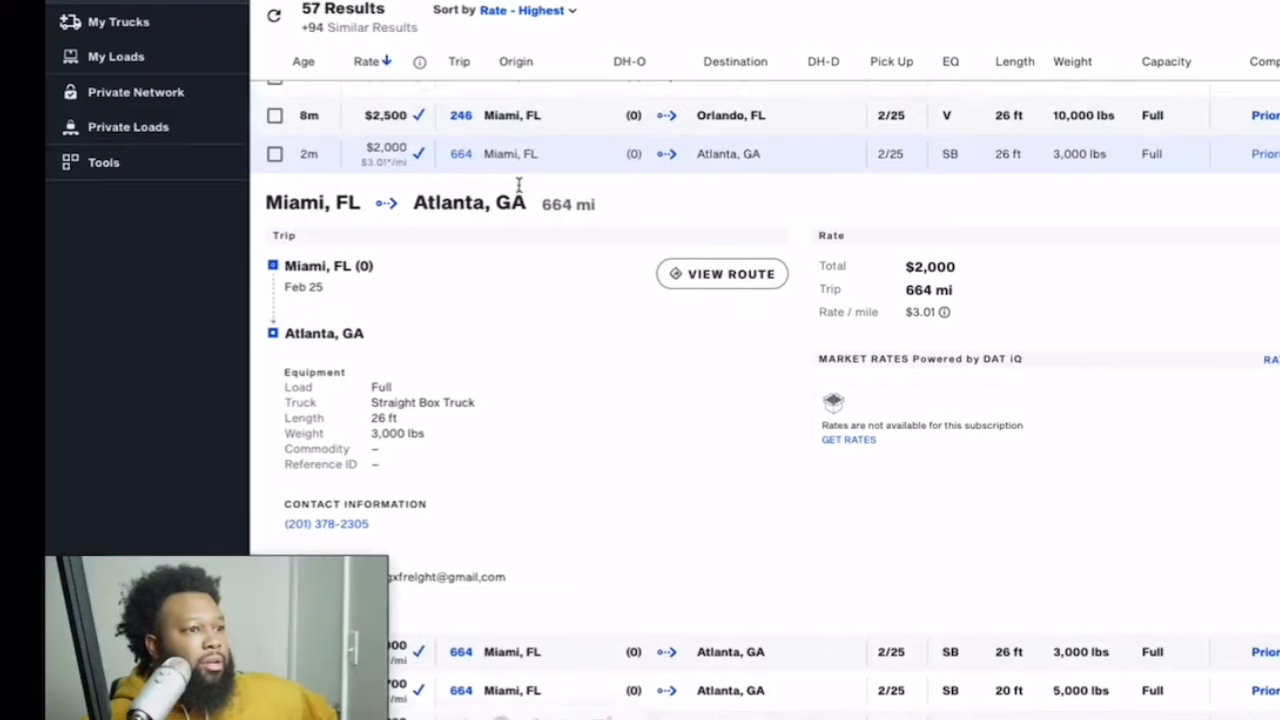
scroll(519, 193, down, 1)
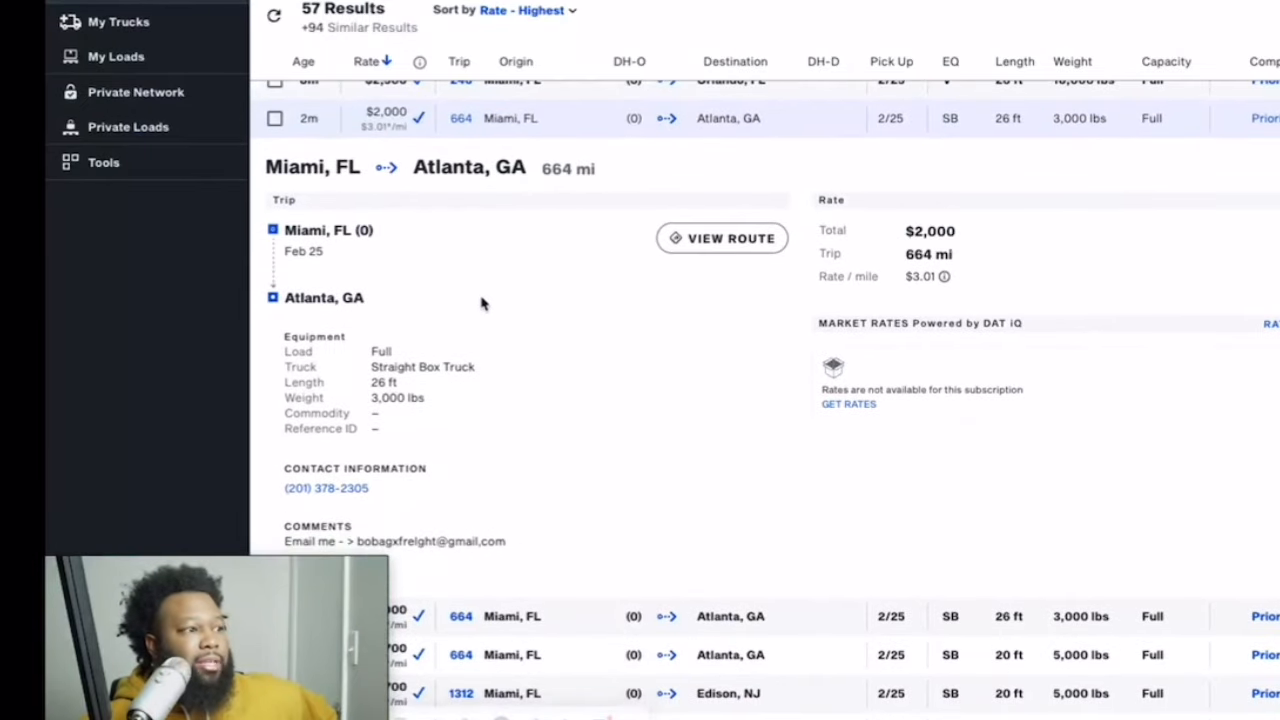
scroll(484, 298, down, 3)
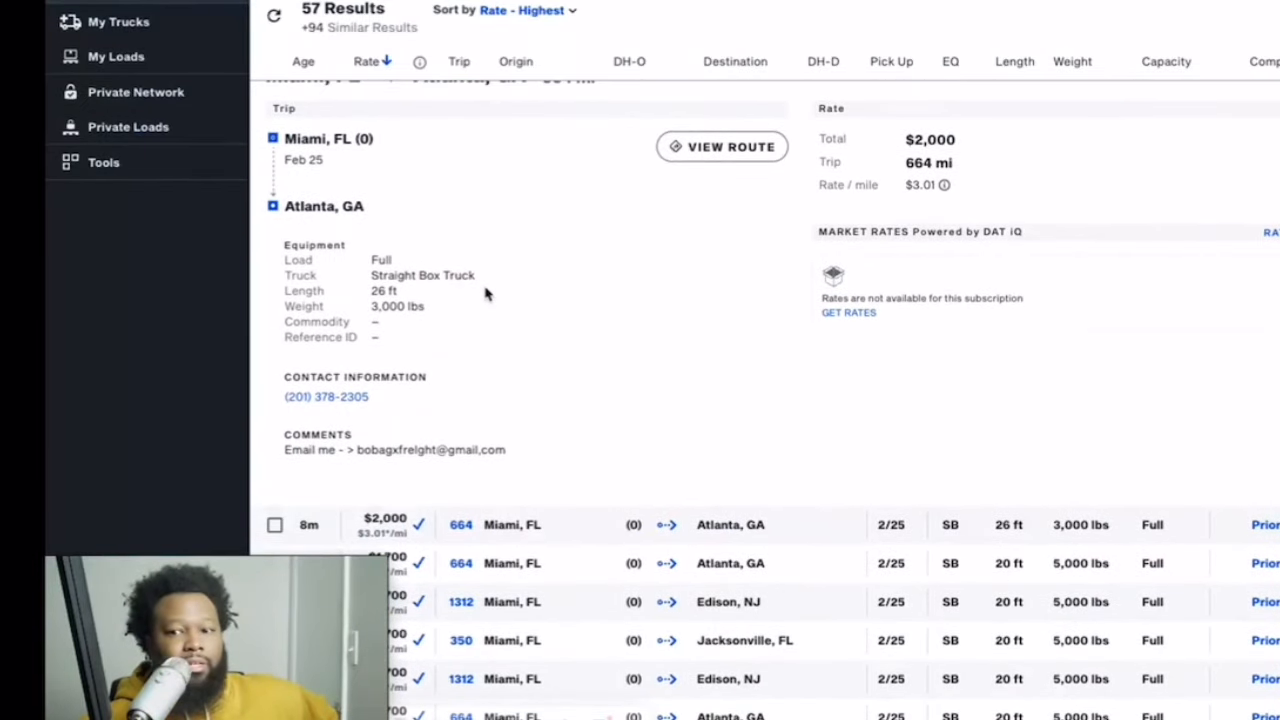
scroll(486, 294, up, 1)
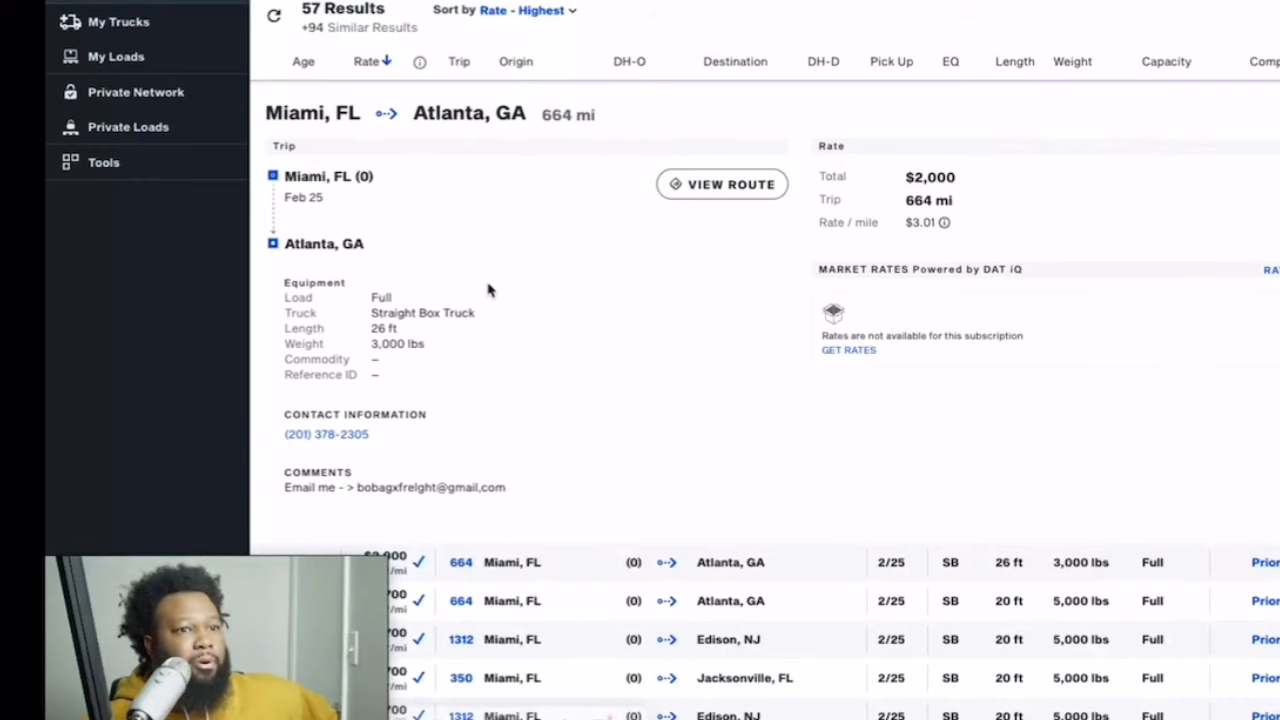
scroll(491, 279, up, 1)
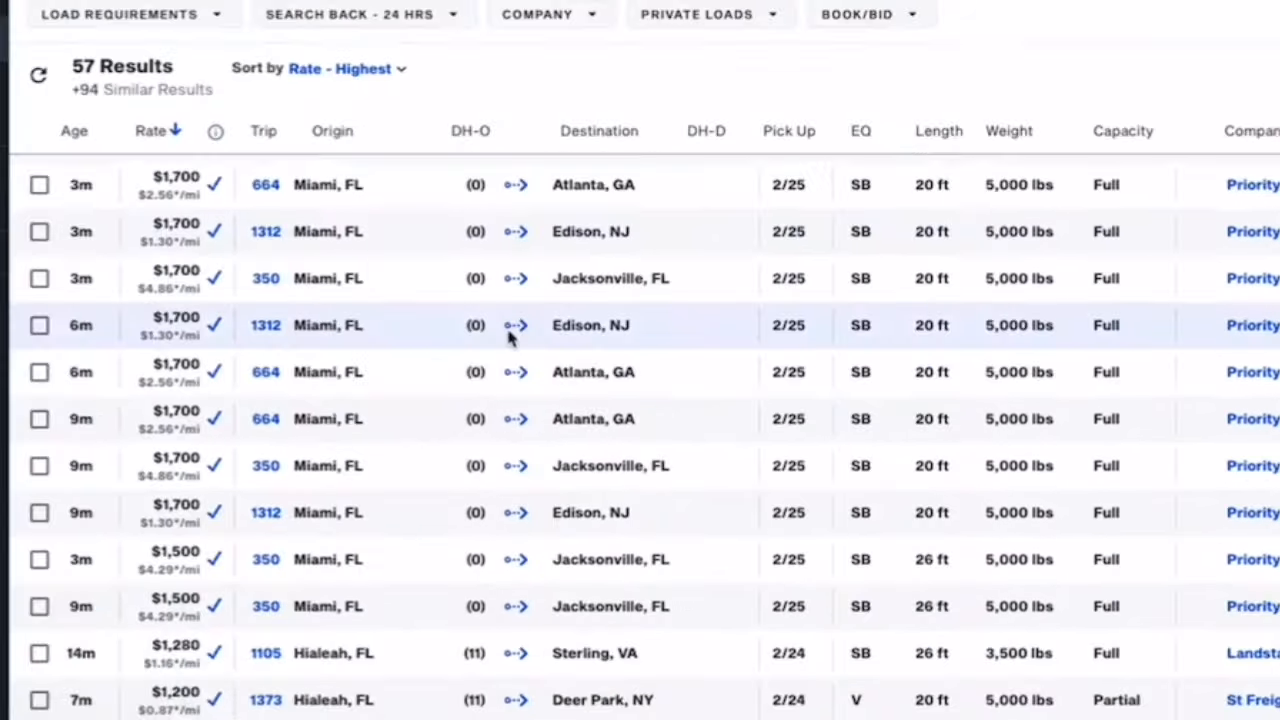
Step: Look over the other Miami loads and sort the results by Rate per mile - Highest
scroll(370, 215, down, 1)
scroll(210, 150, up, 2)
click(203, 178)
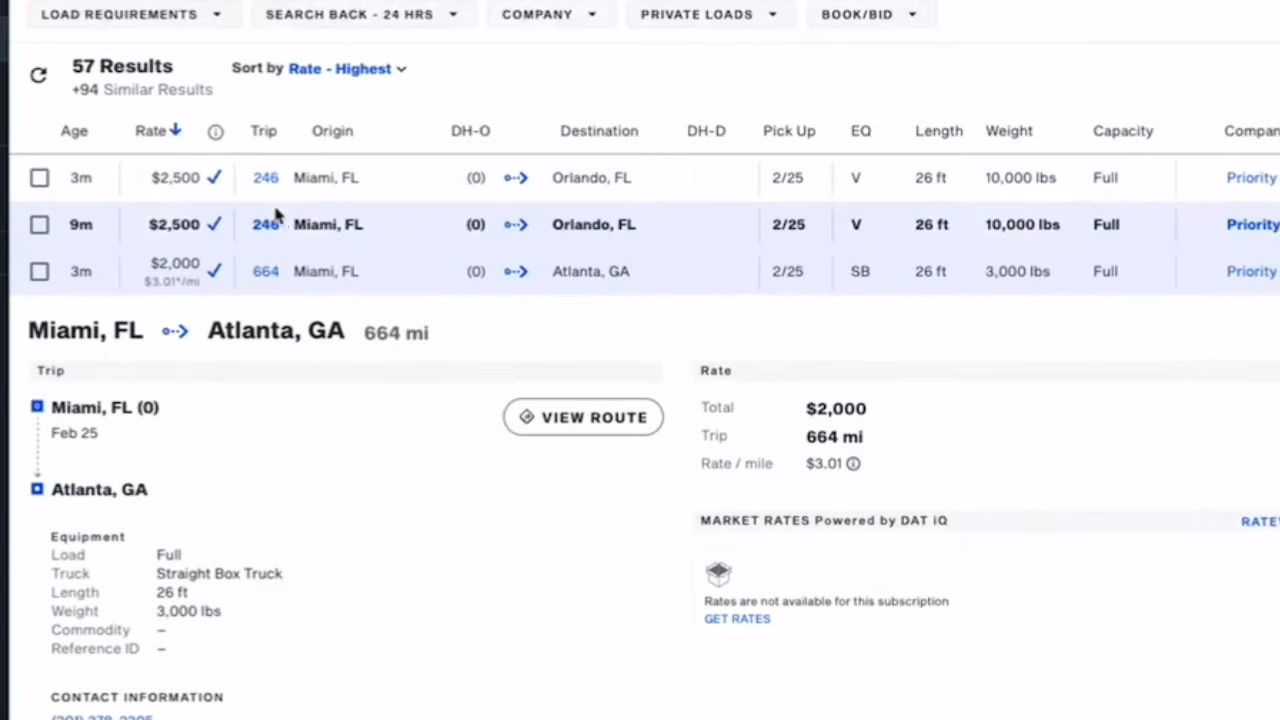
click(170, 140)
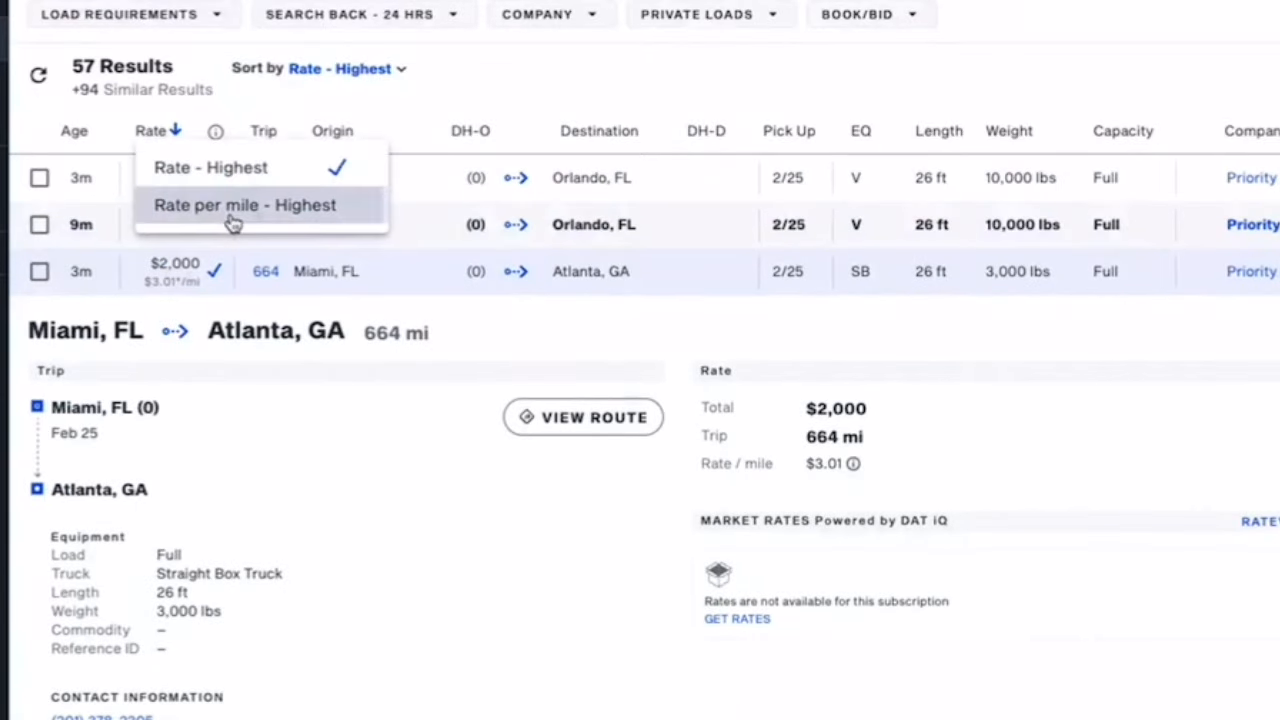
click(234, 219)
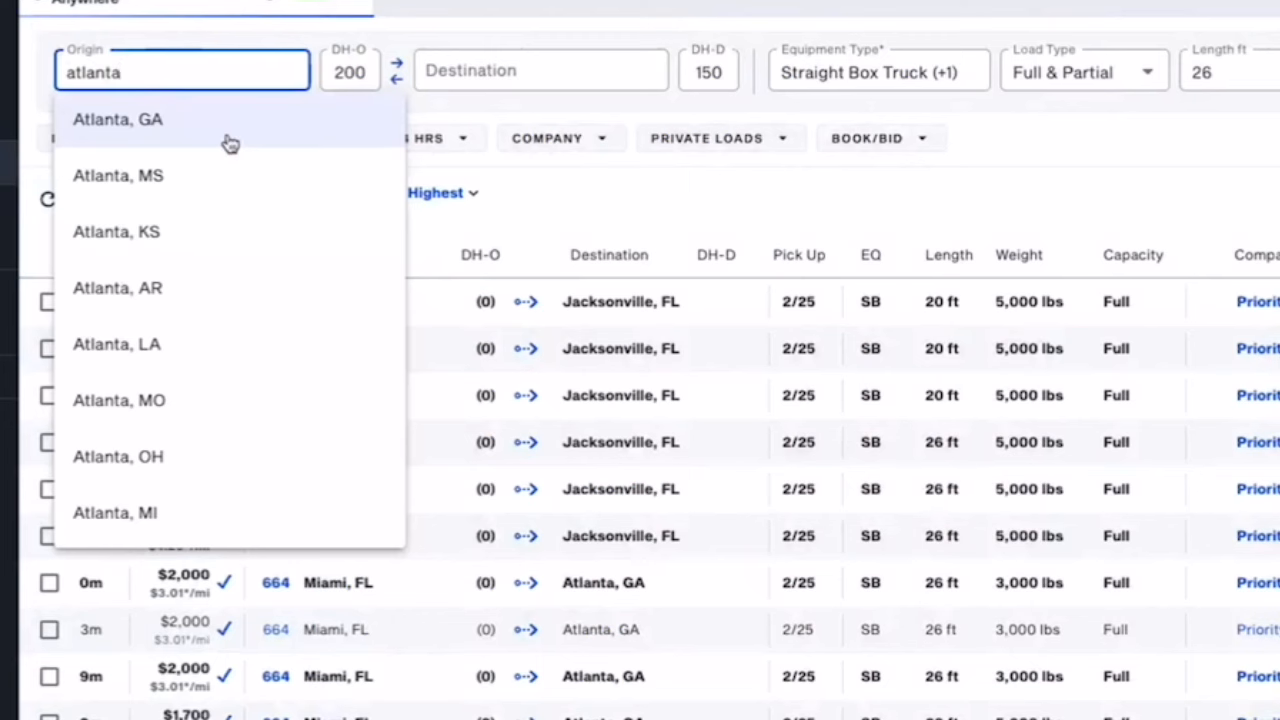
Step: Search for loads originating in Atlanta, GA and review the first Chattanooga, TN to Charlotte, NC load
click(229, 143)
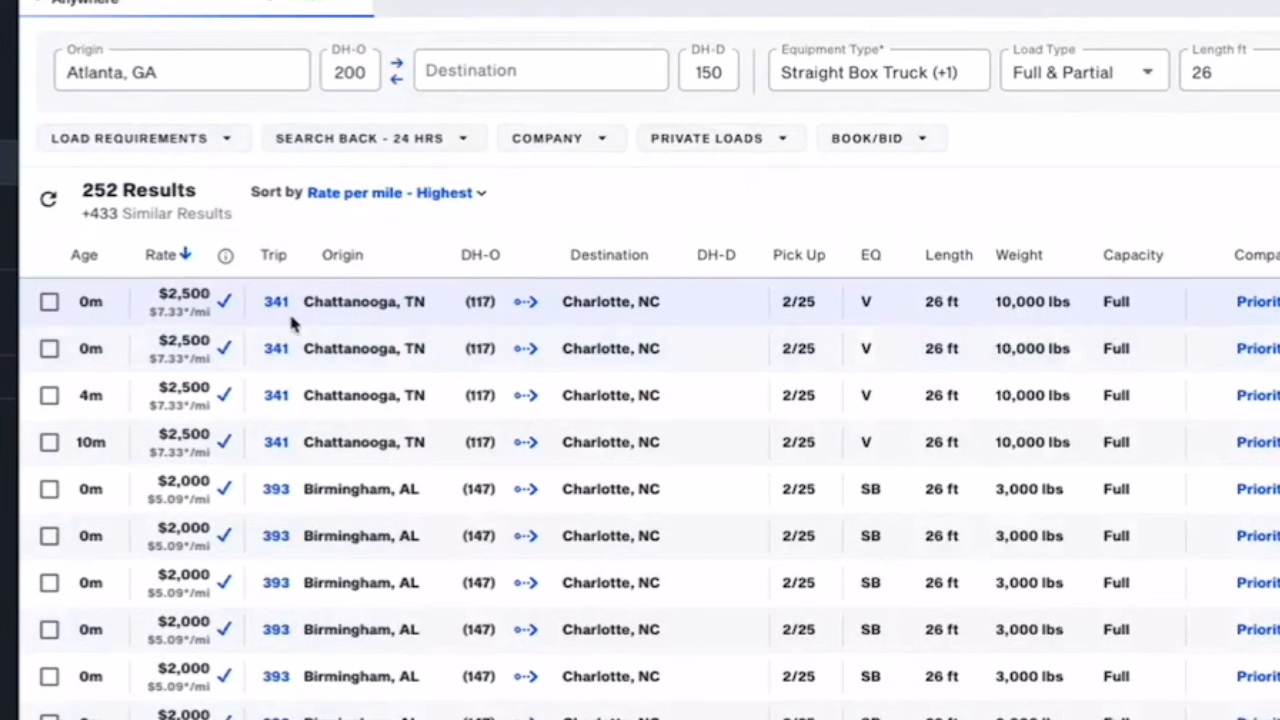
click(445, 318)
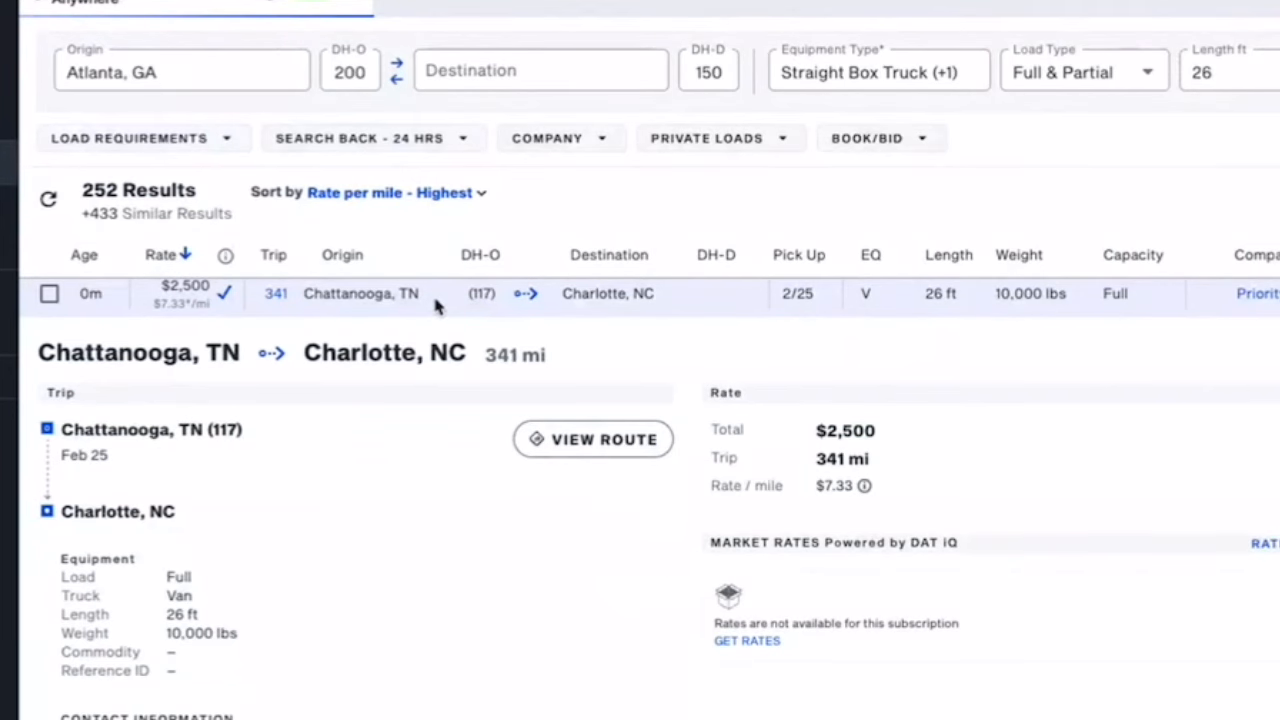
click(435, 300)
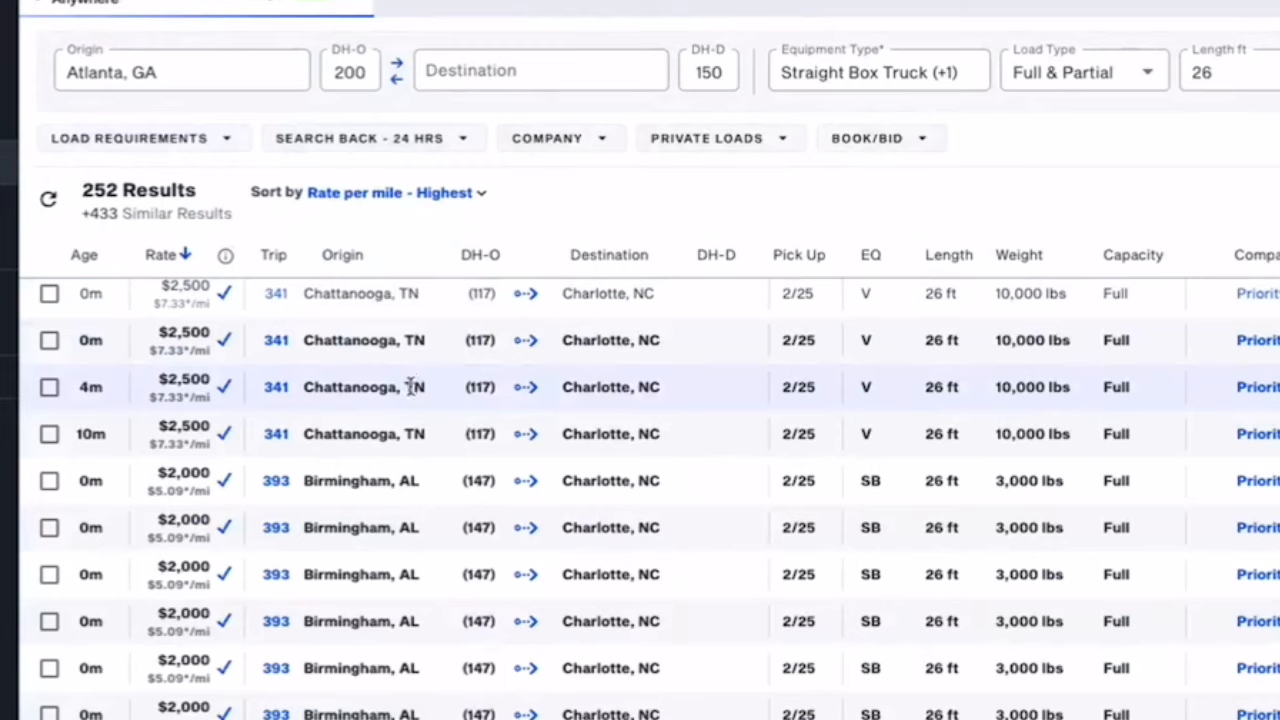
Step: Open the first Birmingham, AL to Charlotte, NC load, examine its rate, equipment, contact information and comments, and collapse it
scroll(411, 395, down, 2)
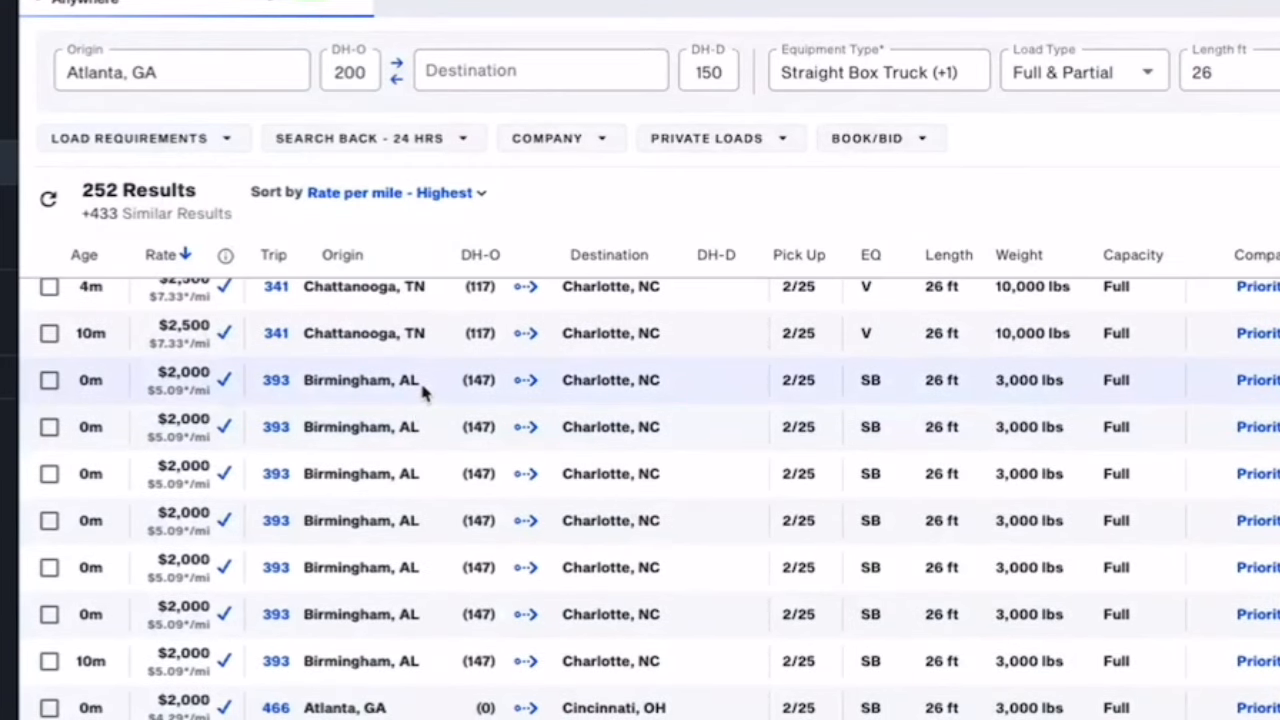
click(422, 392)
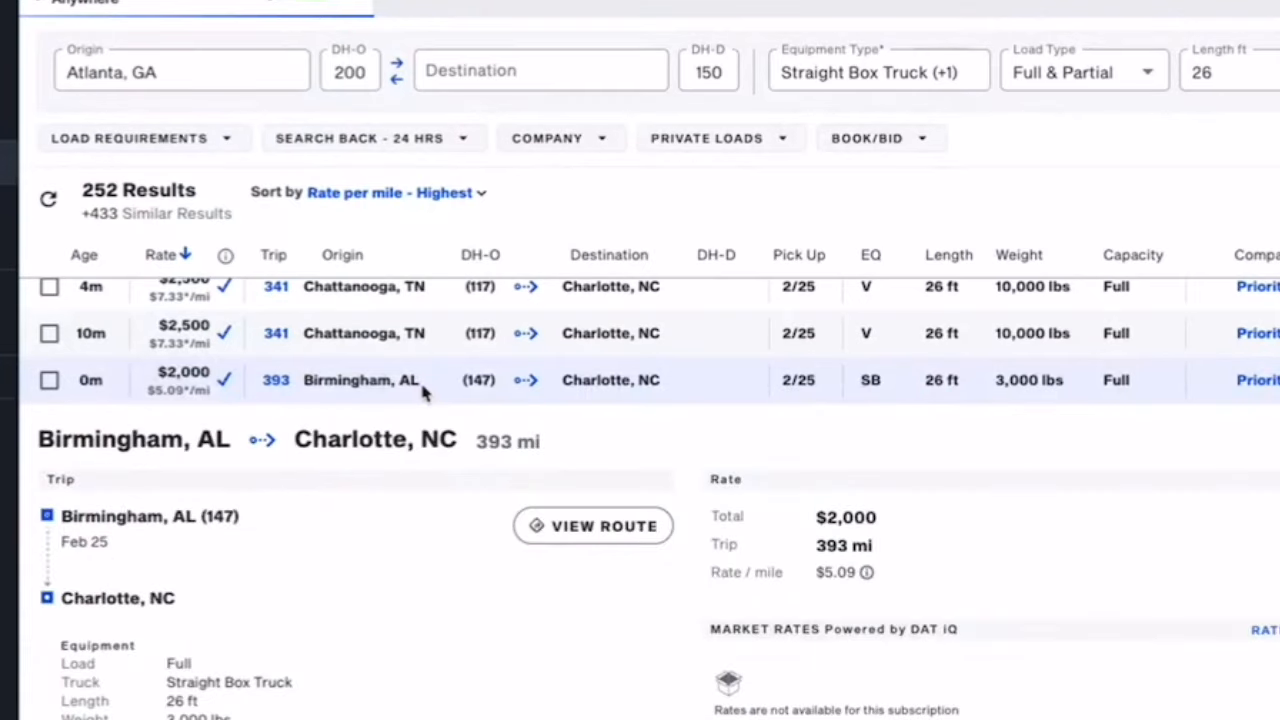
scroll(422, 392, down, 3)
scroll(421, 391, up, 2)
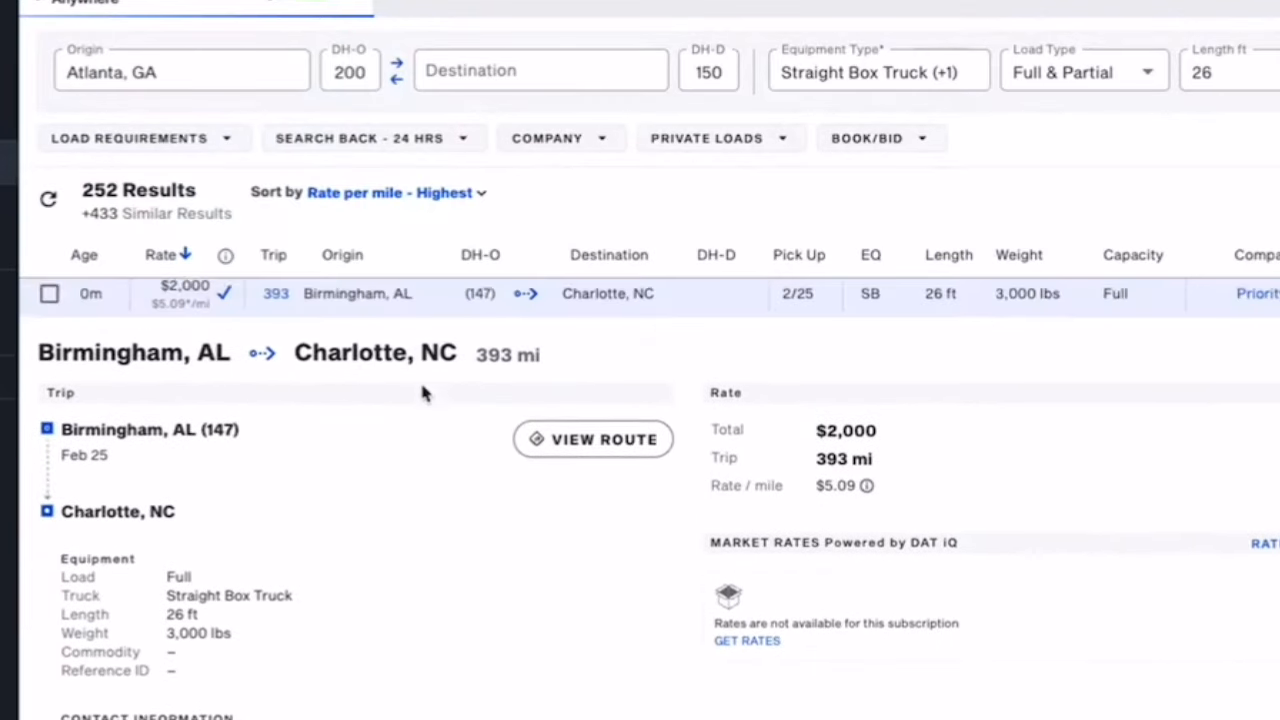
scroll(421, 391, down, 1)
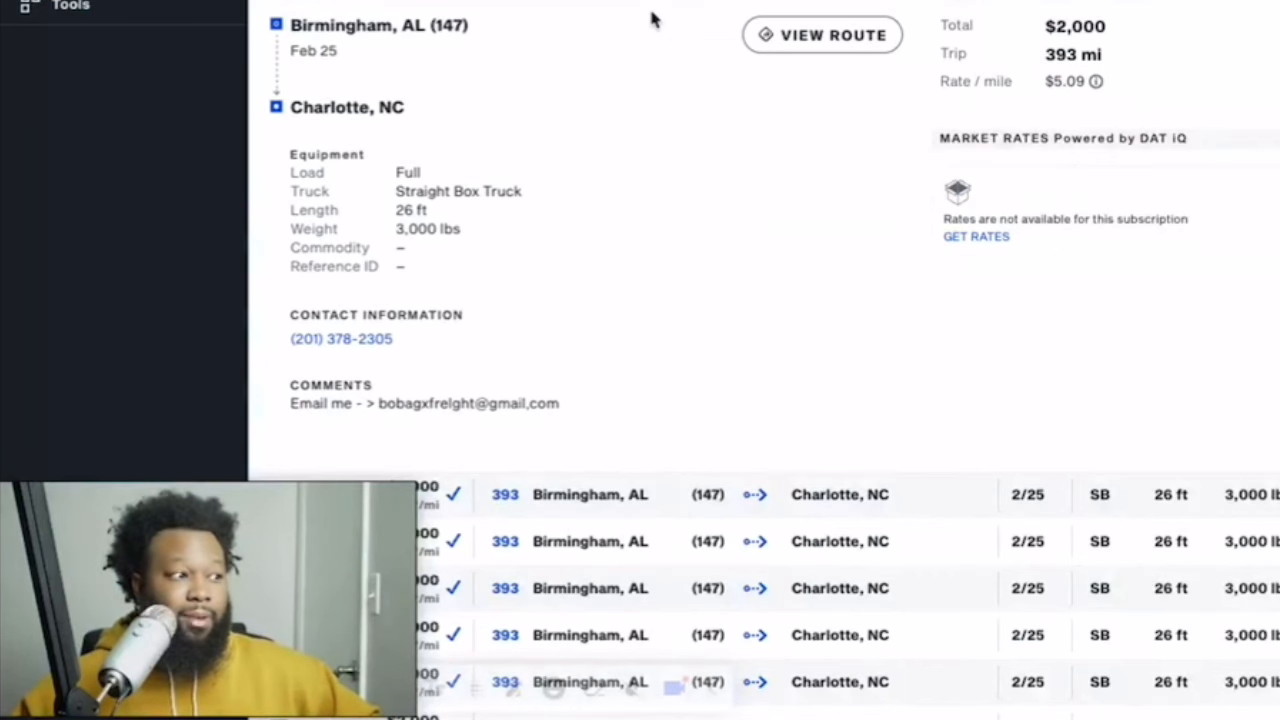
scroll(651, 18, down, 1)
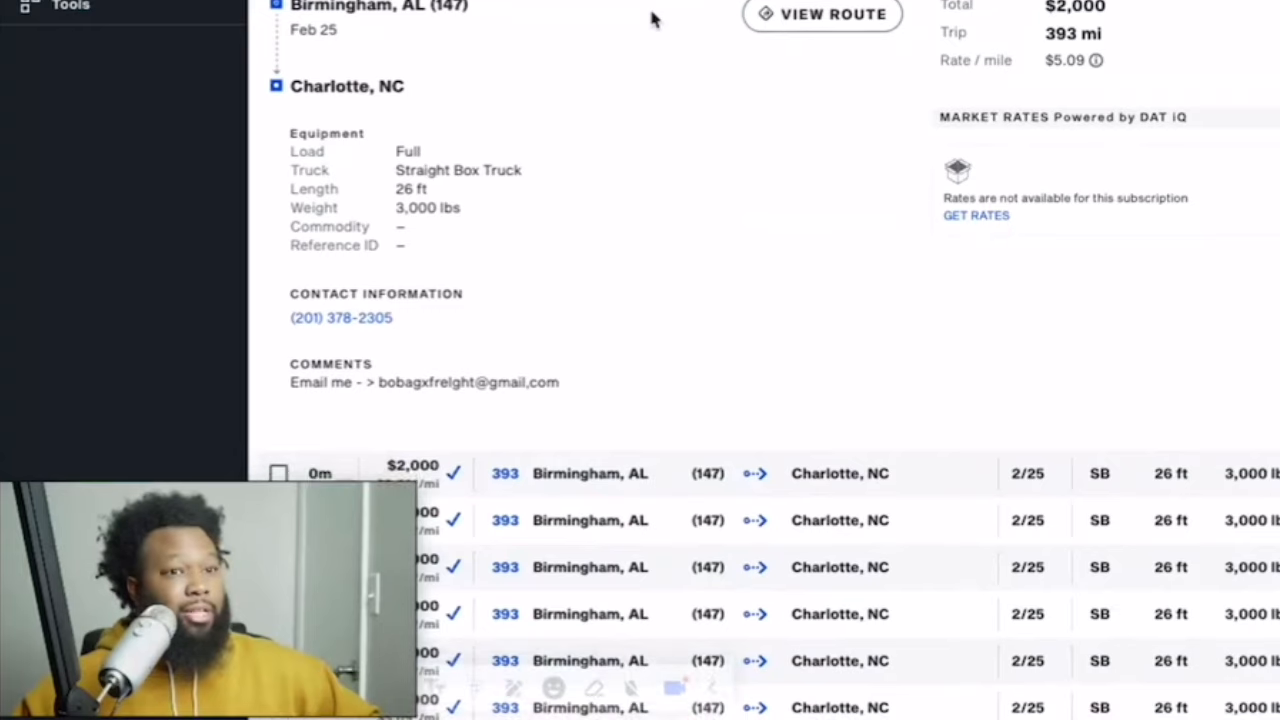
scroll(651, 23, up, 1)
click(590, 9)
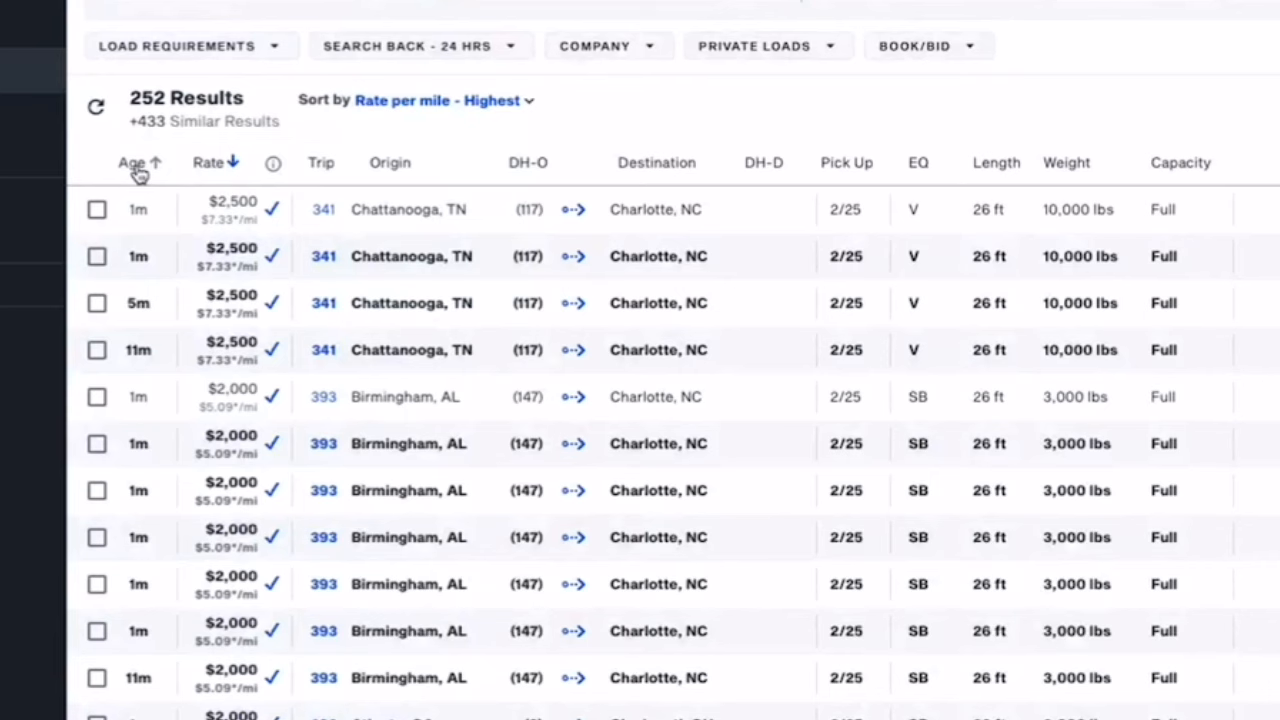
Step: Sort the Atlanta results by Age - Newest and compare the rates, routes and equipment of the newest loads
click(137, 170)
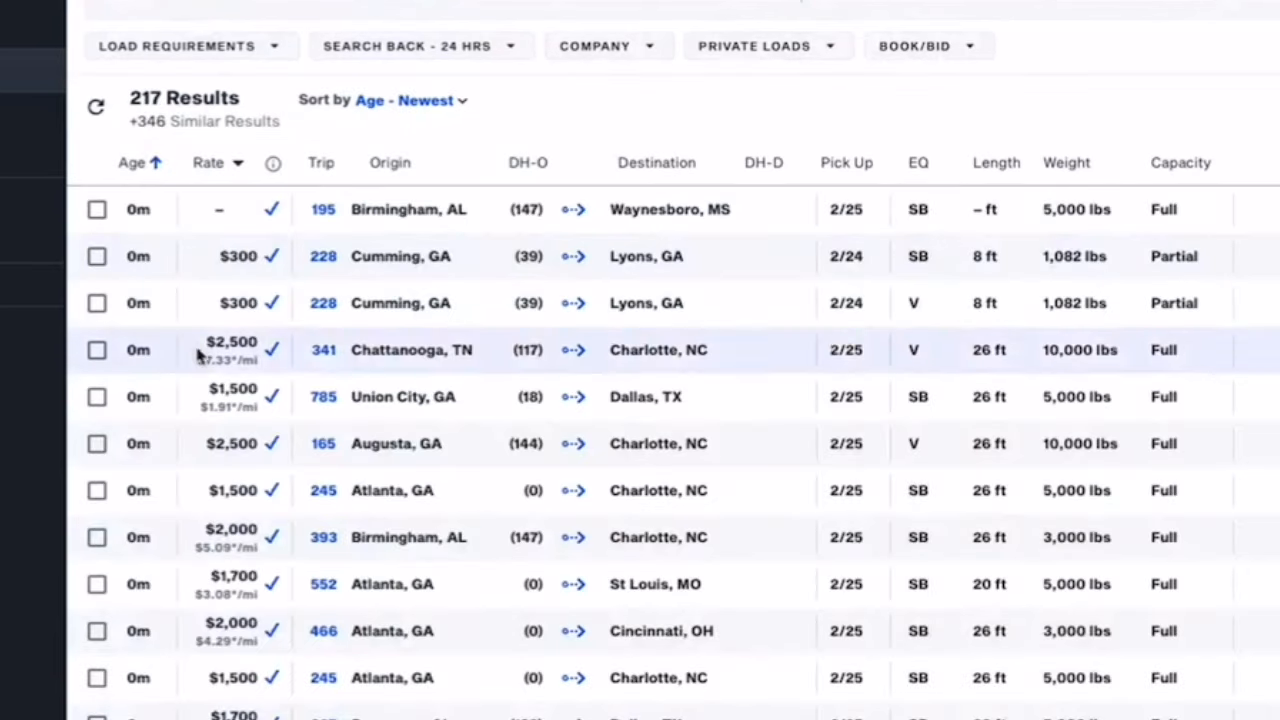
scroll(218, 395, down, 5)
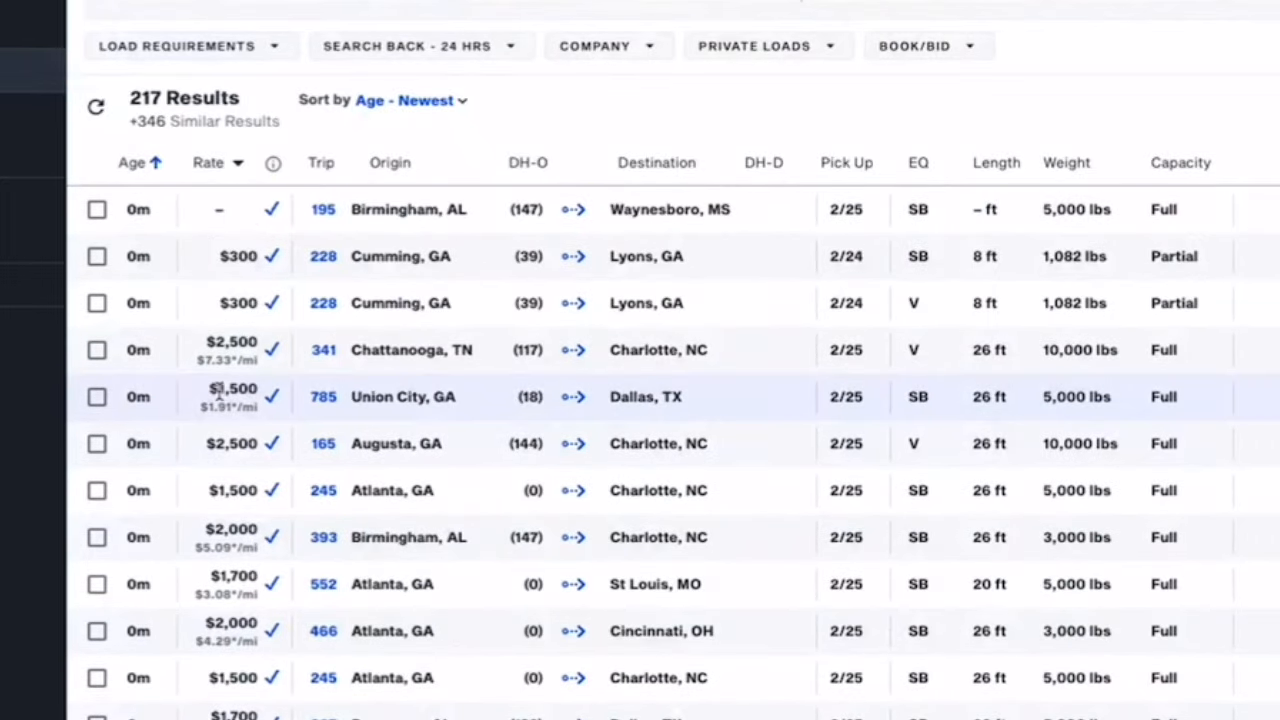
scroll(218, 395, down, 15)
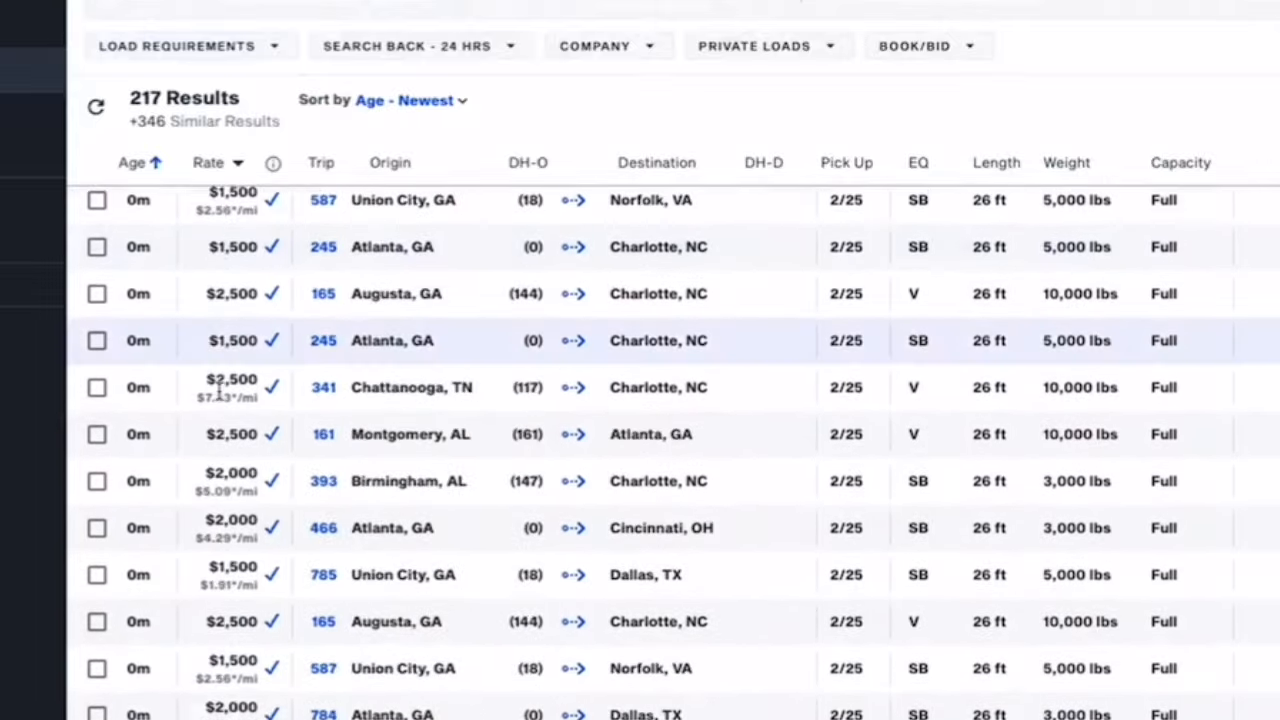
scroll(219, 391, down, 10)
scroll(218, 402, up, 15)
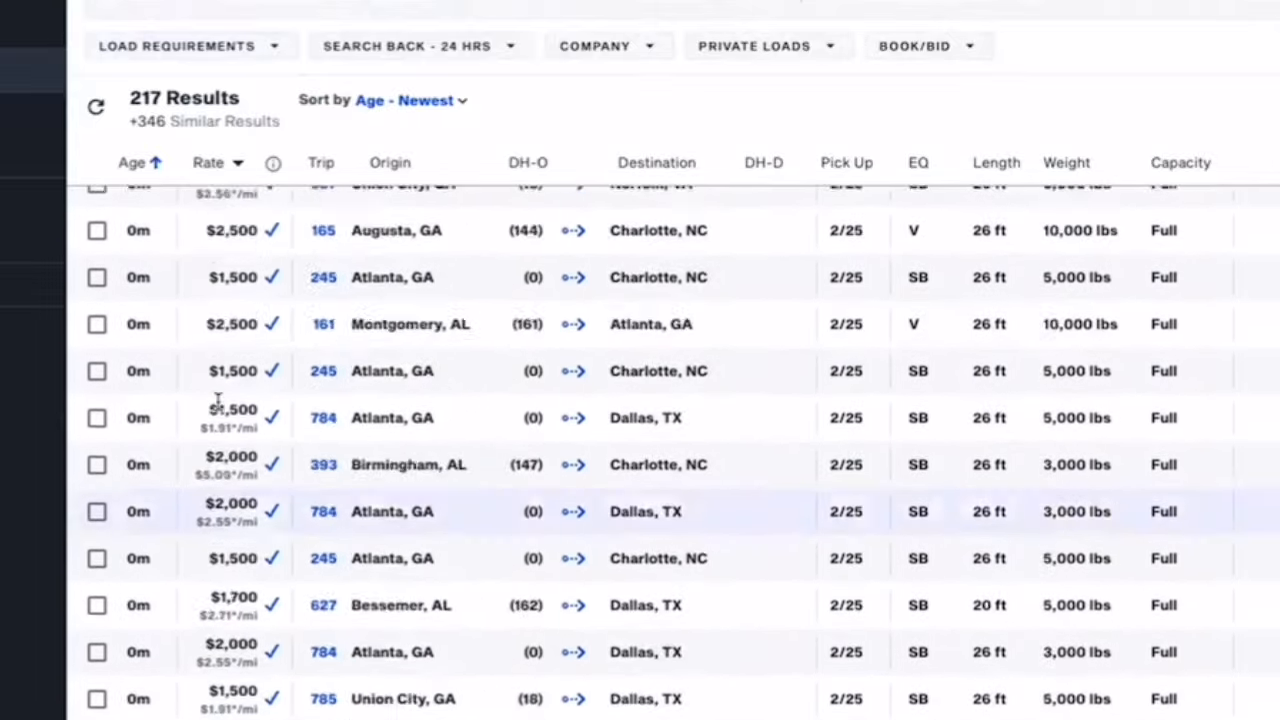
scroll(218, 402, up, 10)
scroll(218, 402, down, 7)
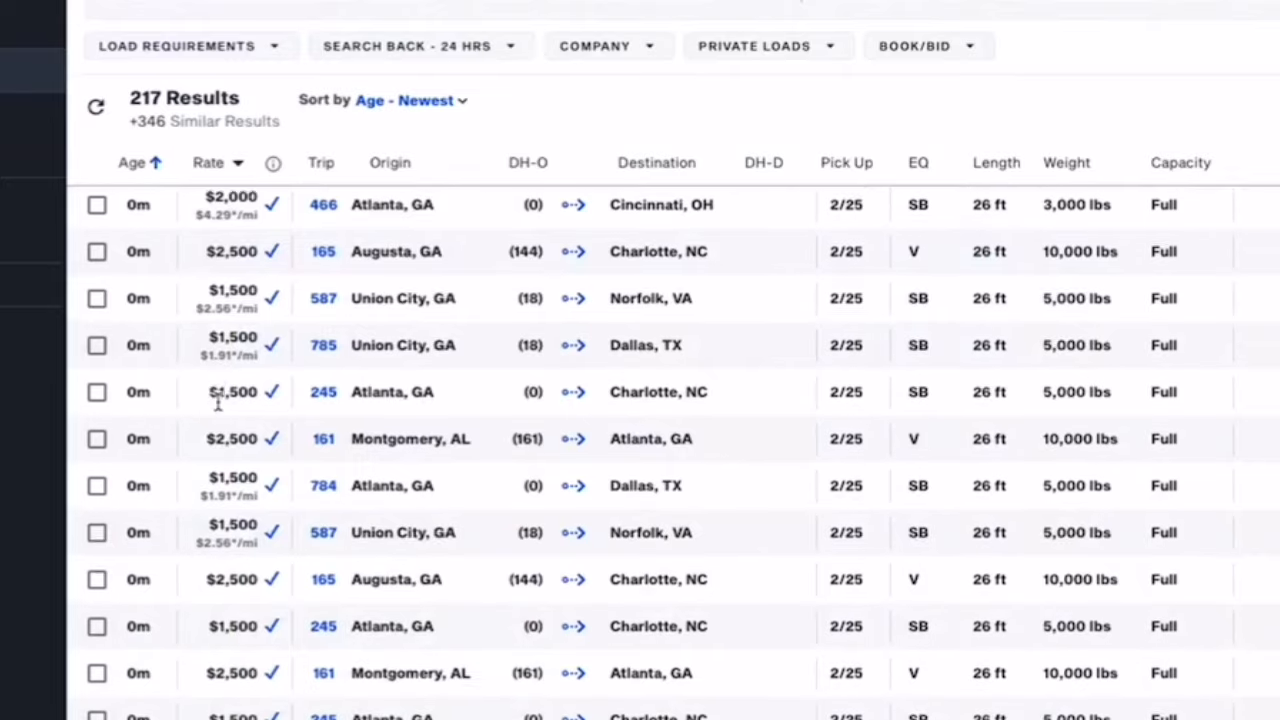
scroll(217, 401, down, 1)
scroll(217, 401, up, 8)
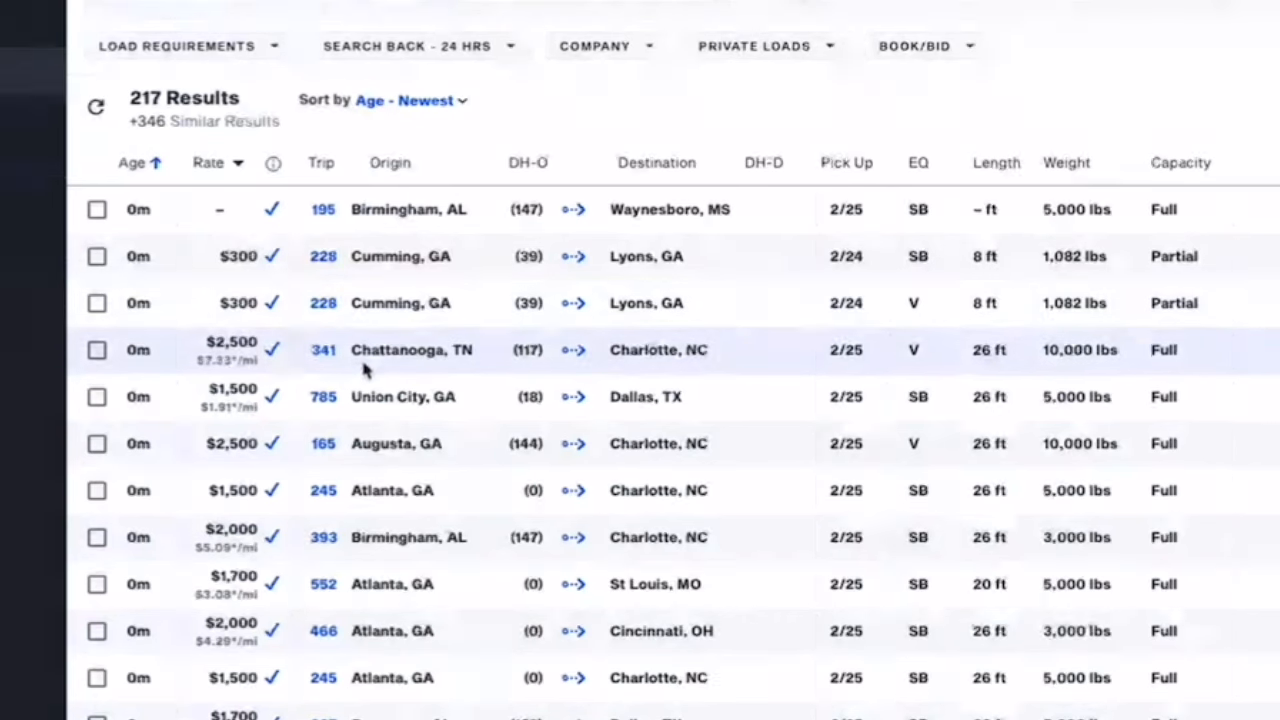
Step: Open the Bessemer, AL to Dallas, TX load to view its trip and rate details
scroll(364, 366, down, 4)
scroll(364, 364, down, 1)
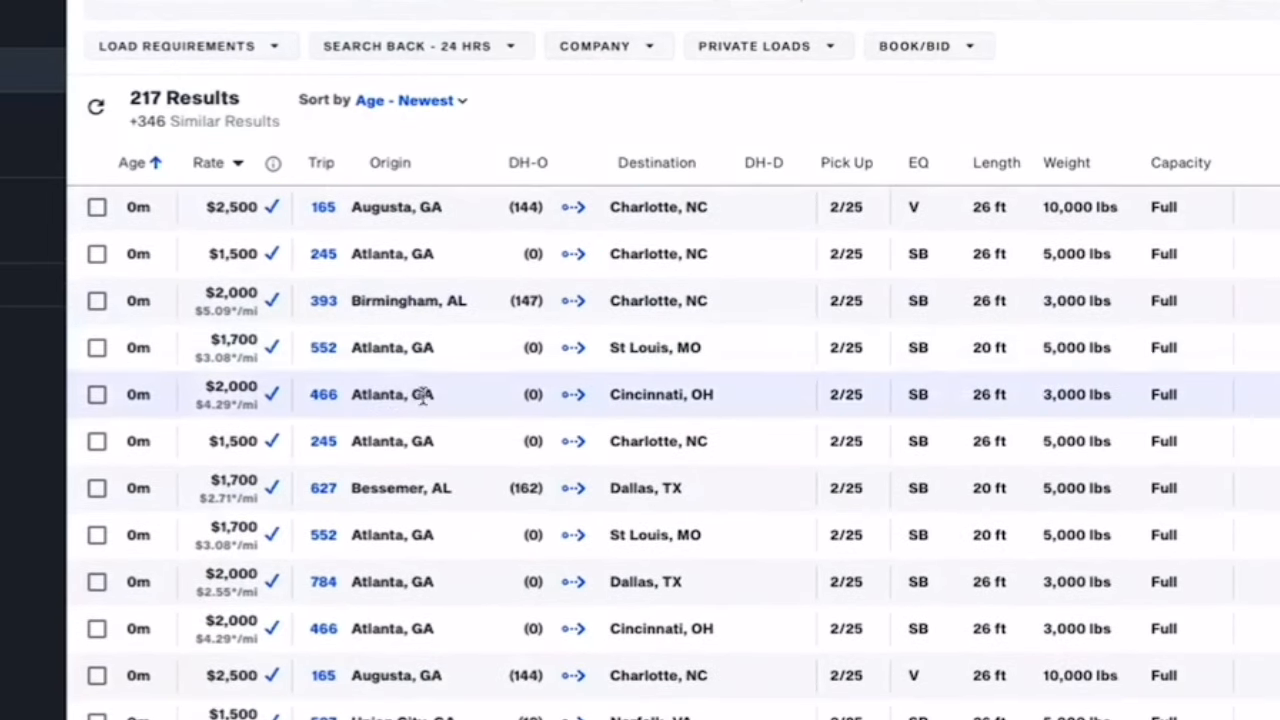
click(421, 478)
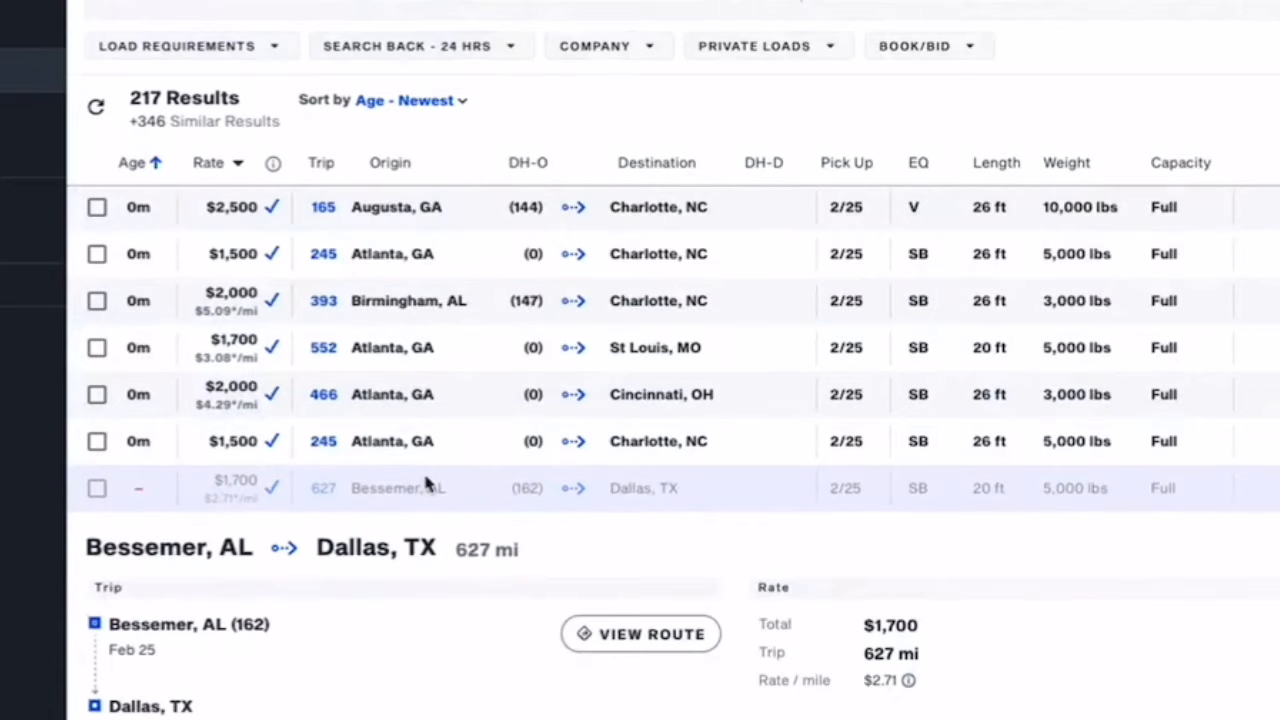
Step: Examine the trip, equipment, rate and market rate details of the Bessemer, AL to Dallas, TX load
scroll(477, 478, down, 1)
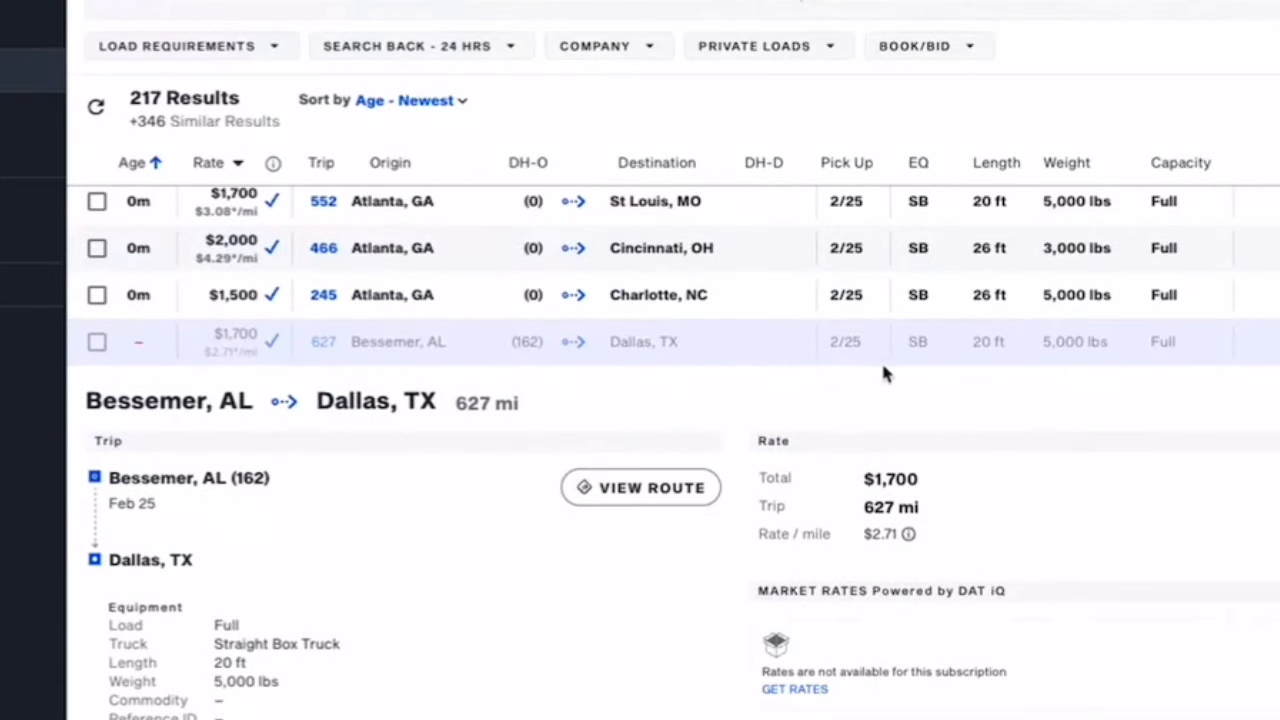
scroll(403, 430, down, 1)
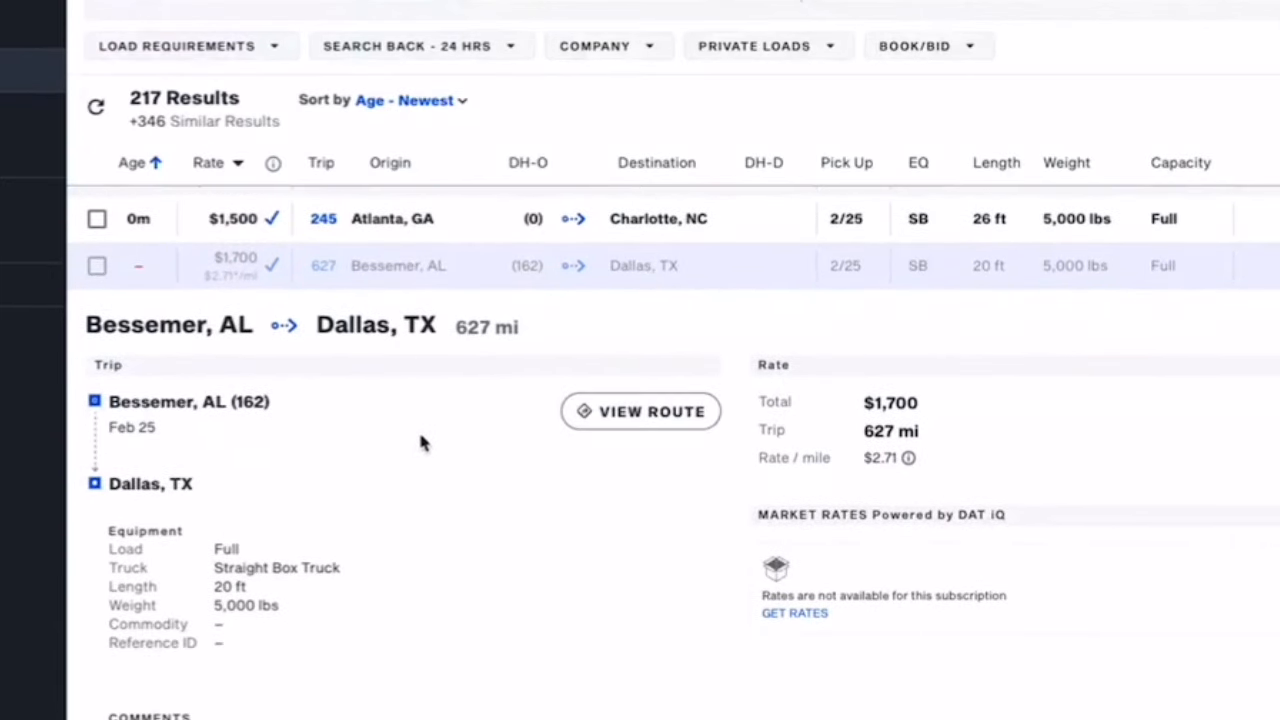
scroll(418, 435, up, 1)
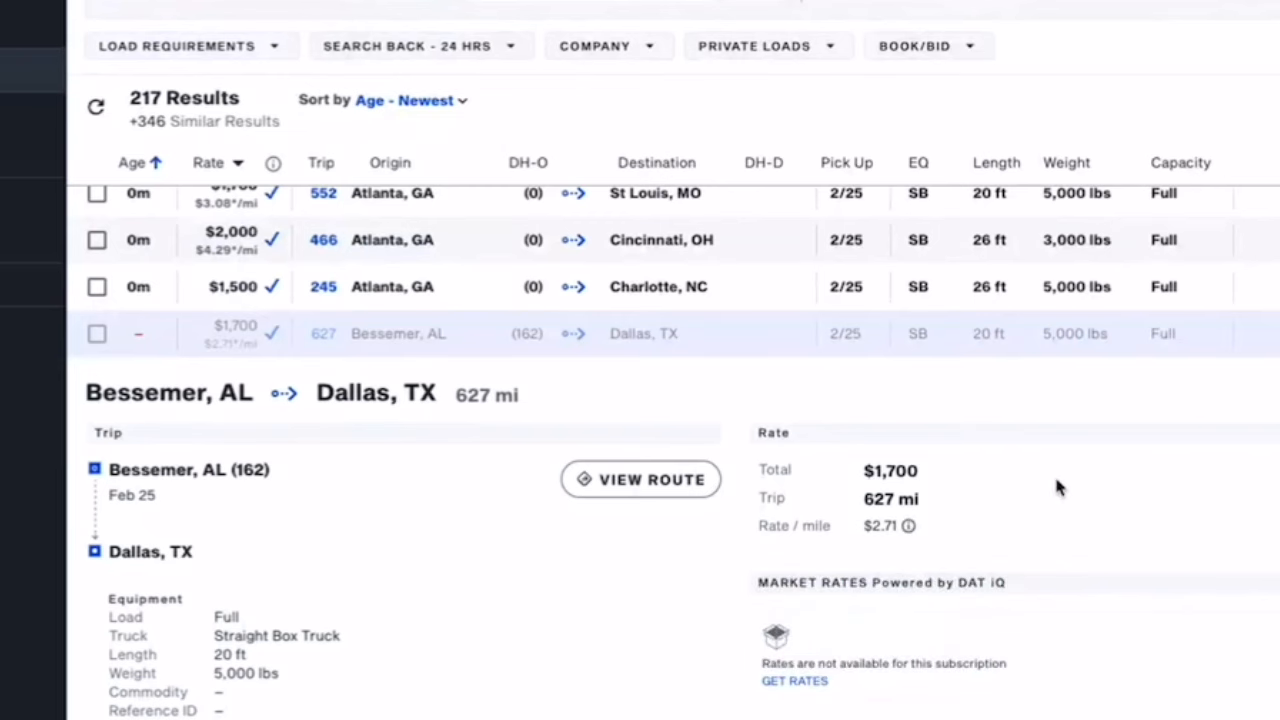
scroll(1056, 487, down, 1)
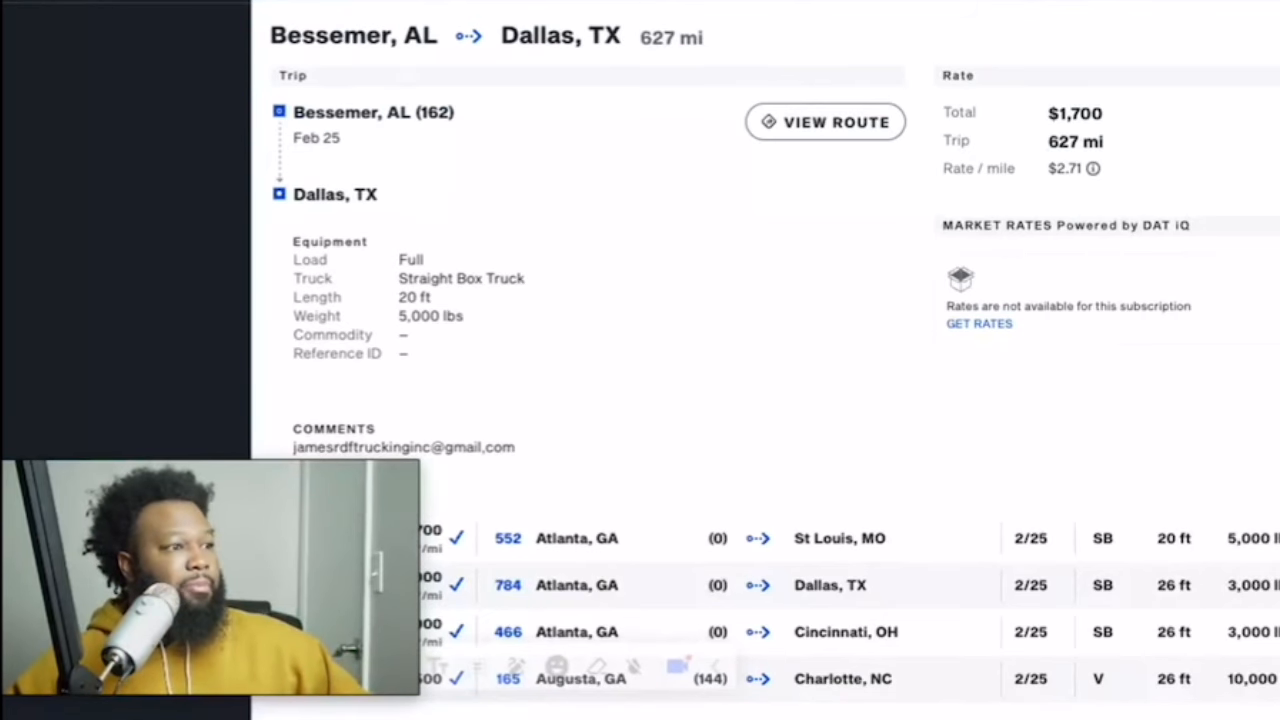
Step: Scan the remaining Atlanta results below the Bessemer load, comparing their rates, routes and equipment
scroll(643, 10, down, 5)
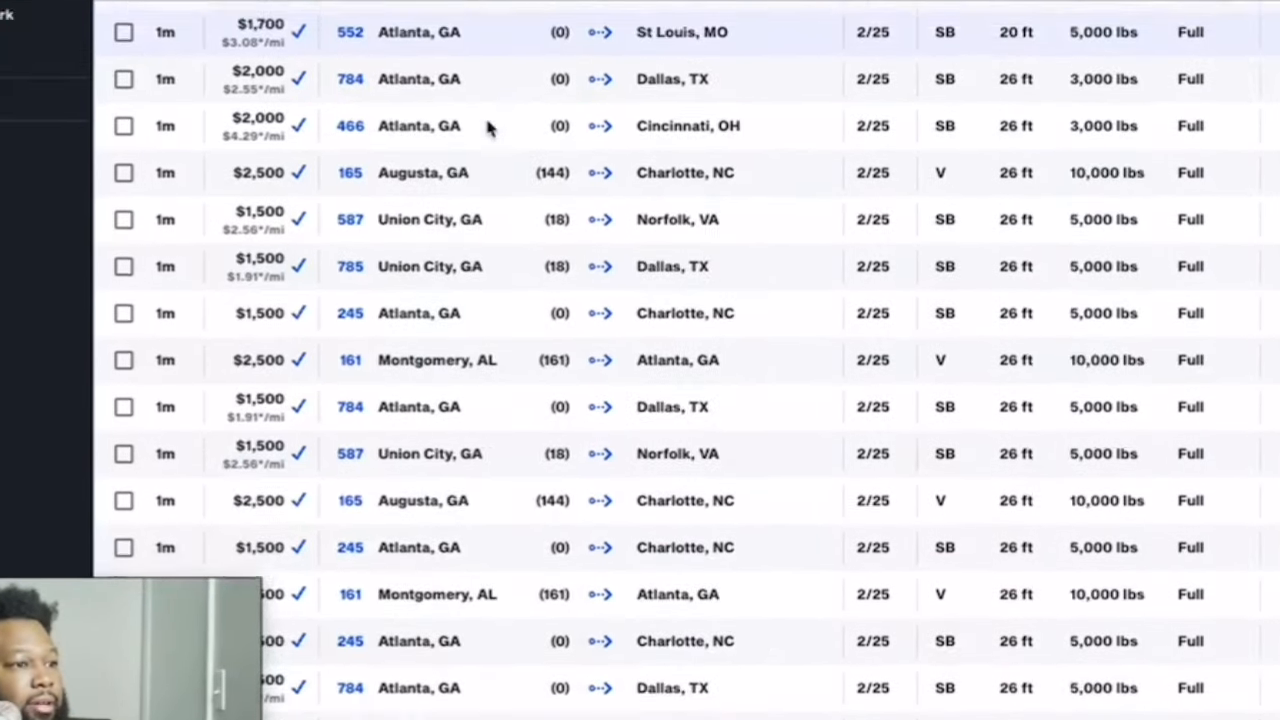
scroll(646, 125, down, 1)
scroll(488, 124, down, 2)
scroll(486, 121, up, 8)
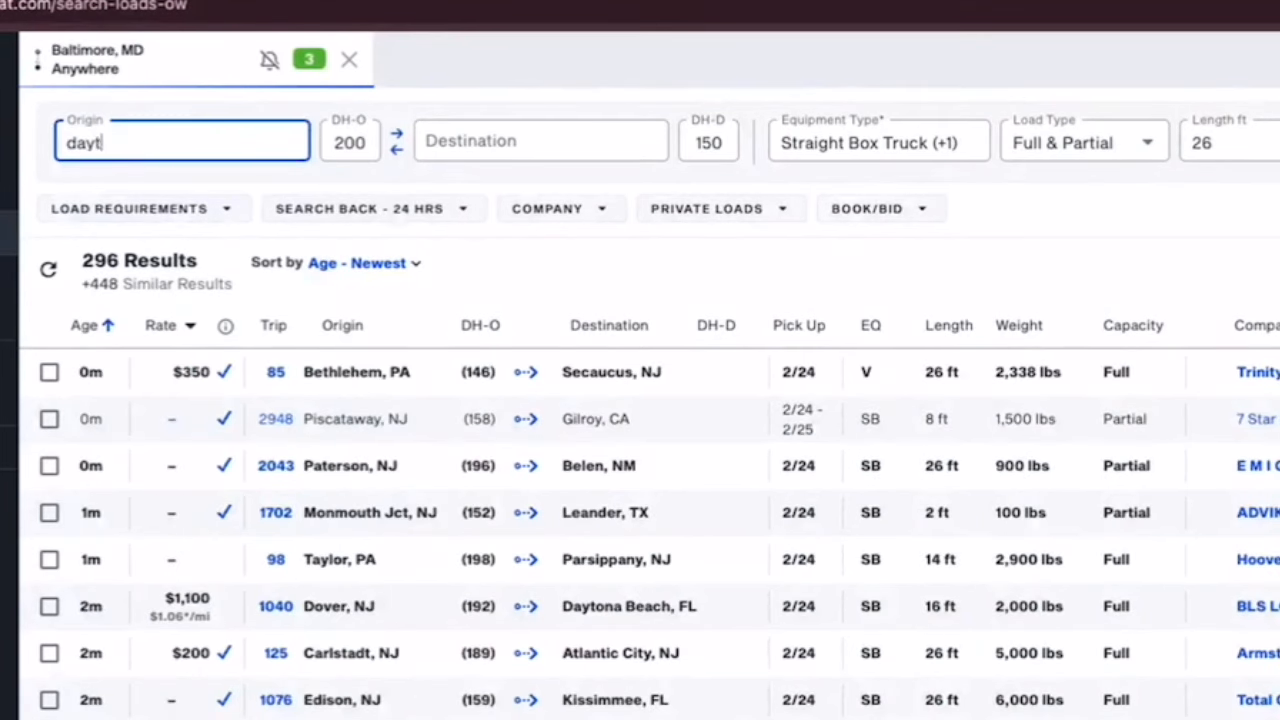
Step: Search for loads originating in Dayton, OH and sort the results by Rate per mile - Highest
text(on)
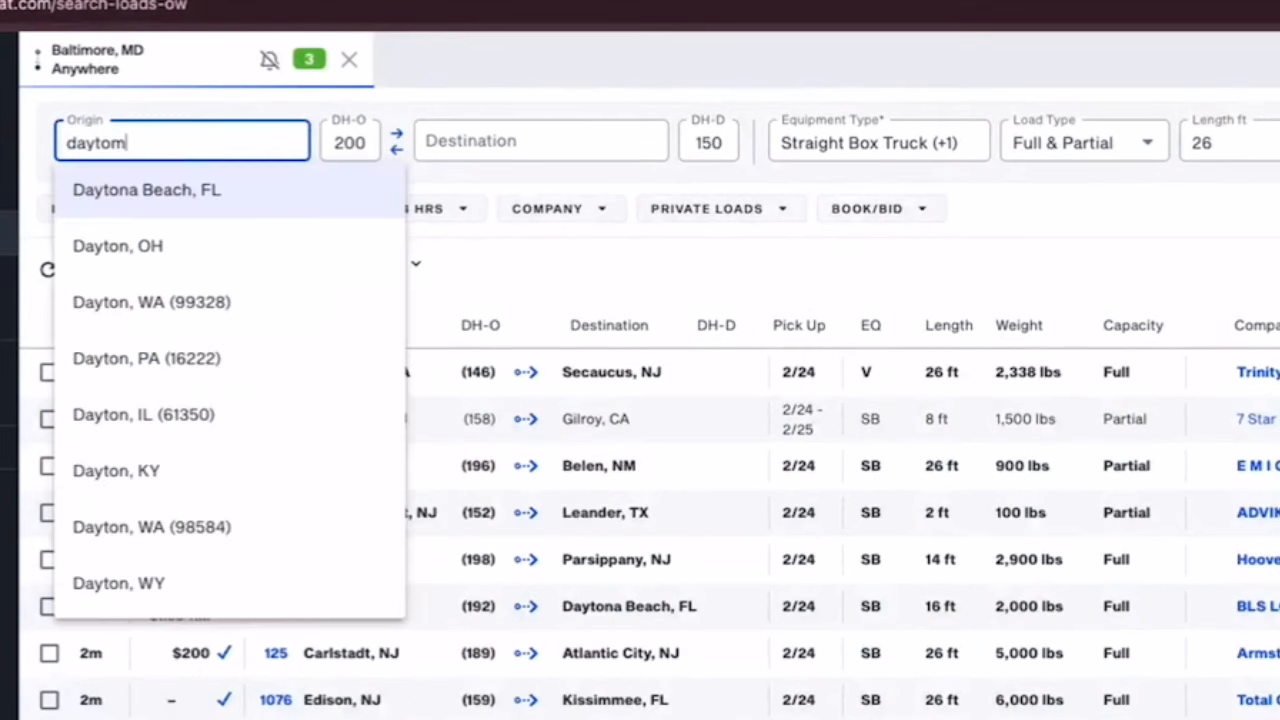
key(BackSpace)
key(BackSpace)
text(on)
click(246, 195)
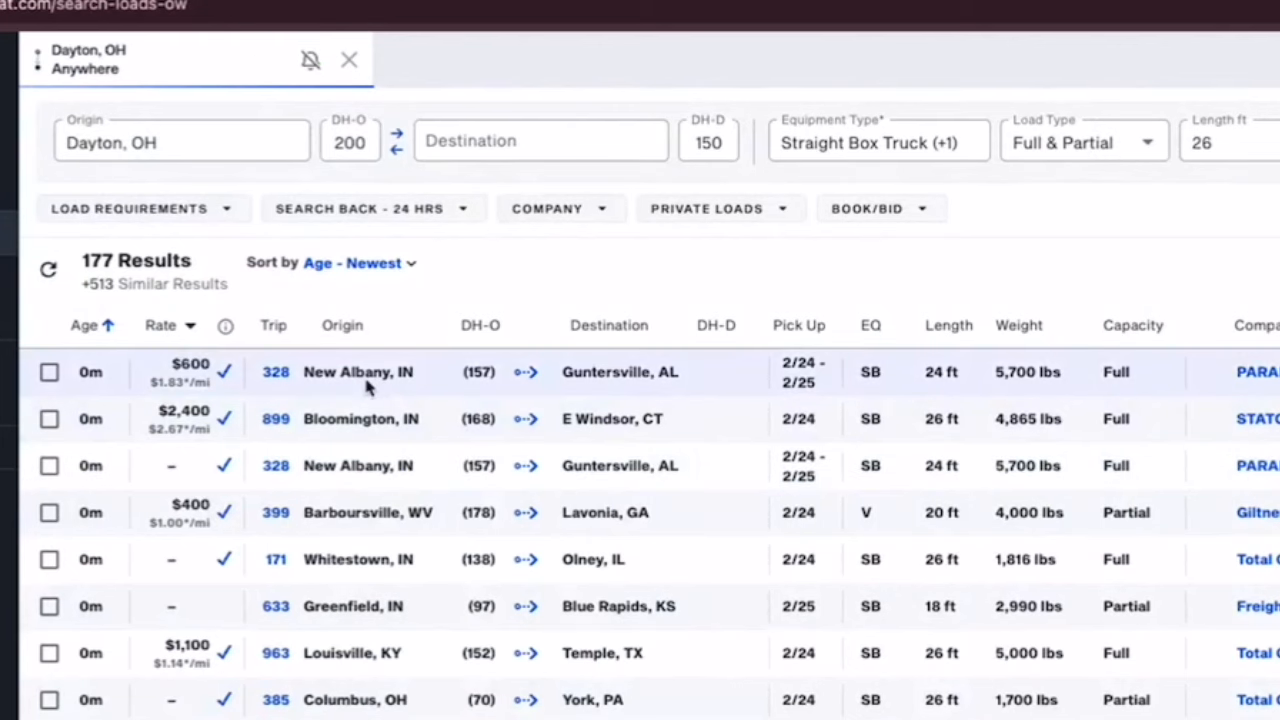
click(182, 330)
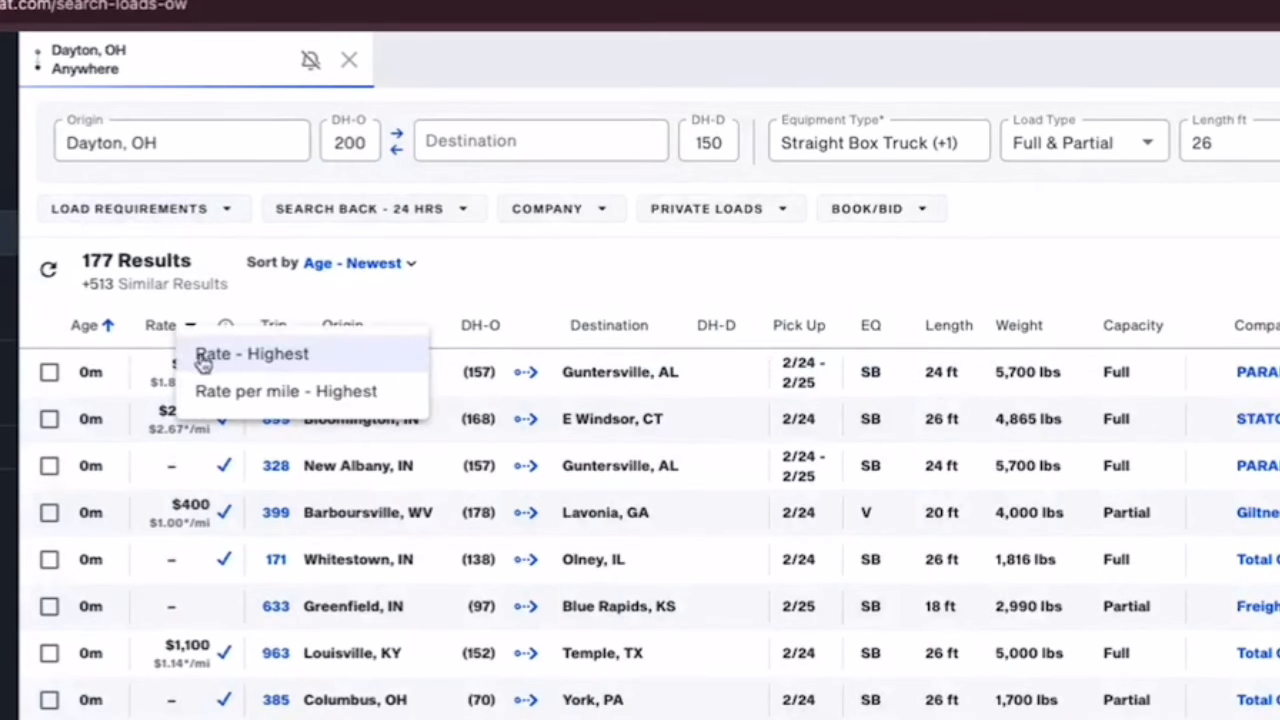
click(249, 391)
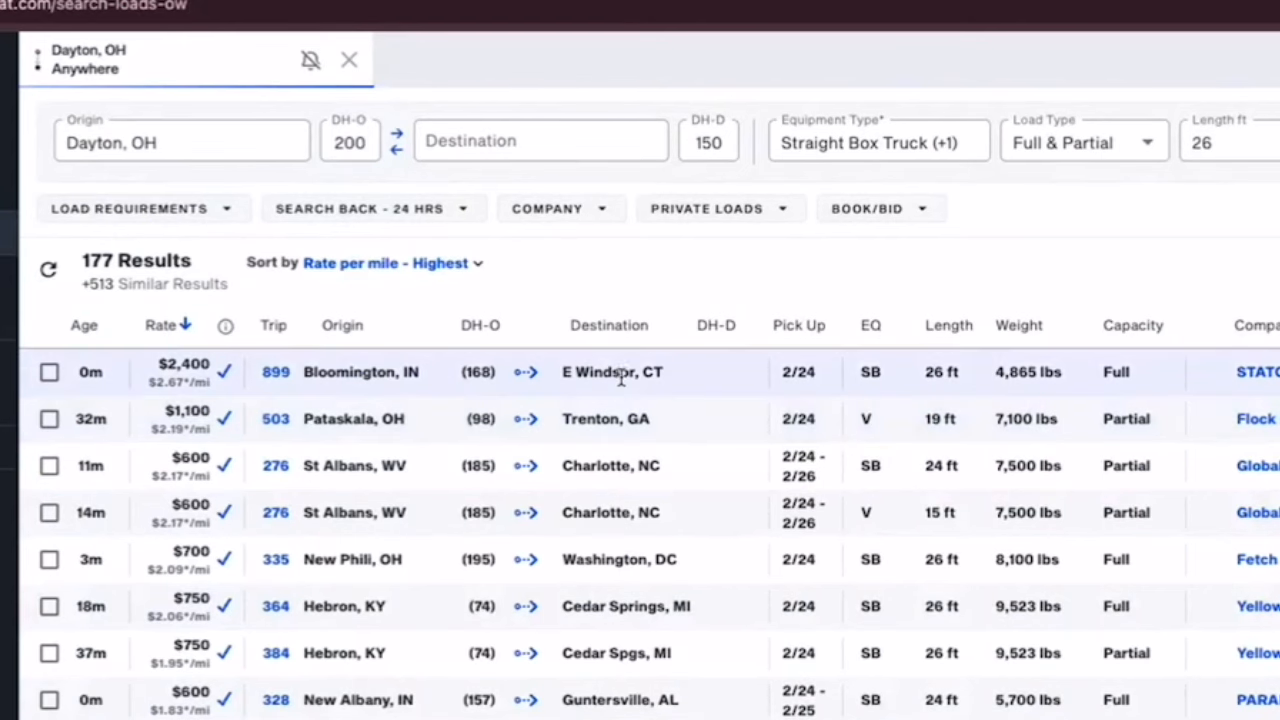
Step: Expand and collapse the Bloomington, IN to E Windsor, CT and Pataskala, OH to Trenton, GA loads to check their rates
drag(617, 372, 547, 370)
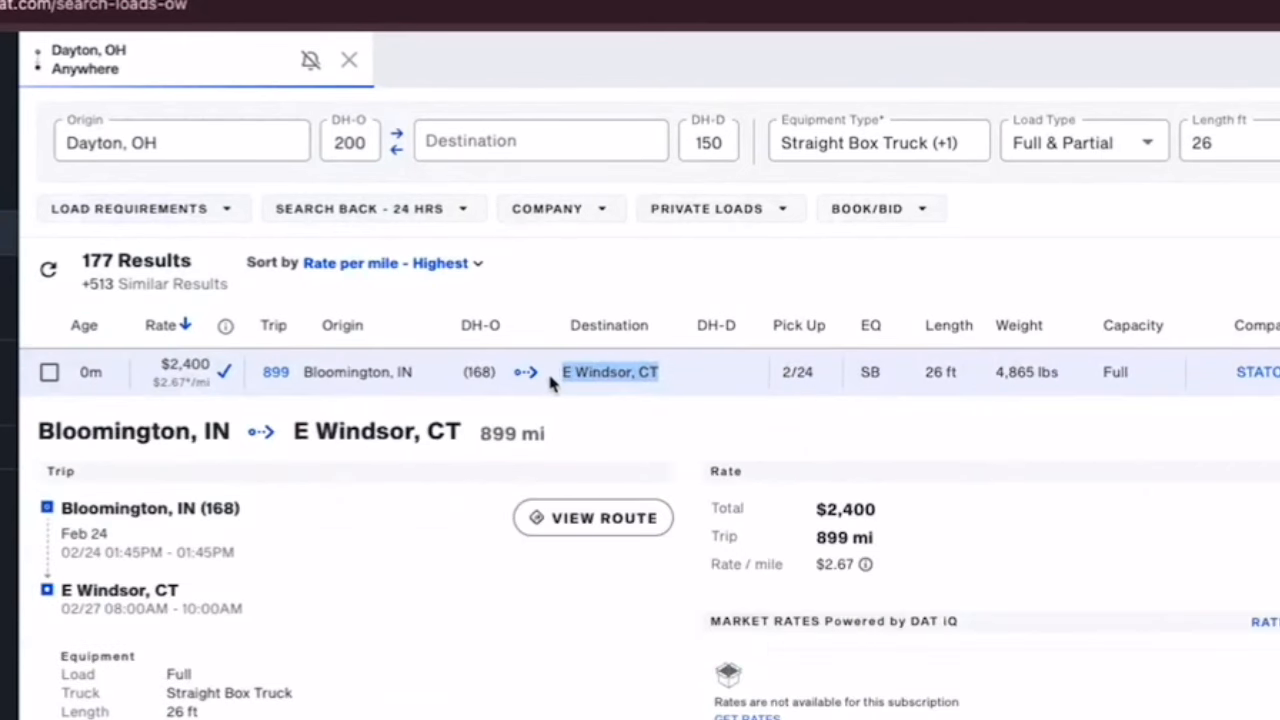
click(548, 378)
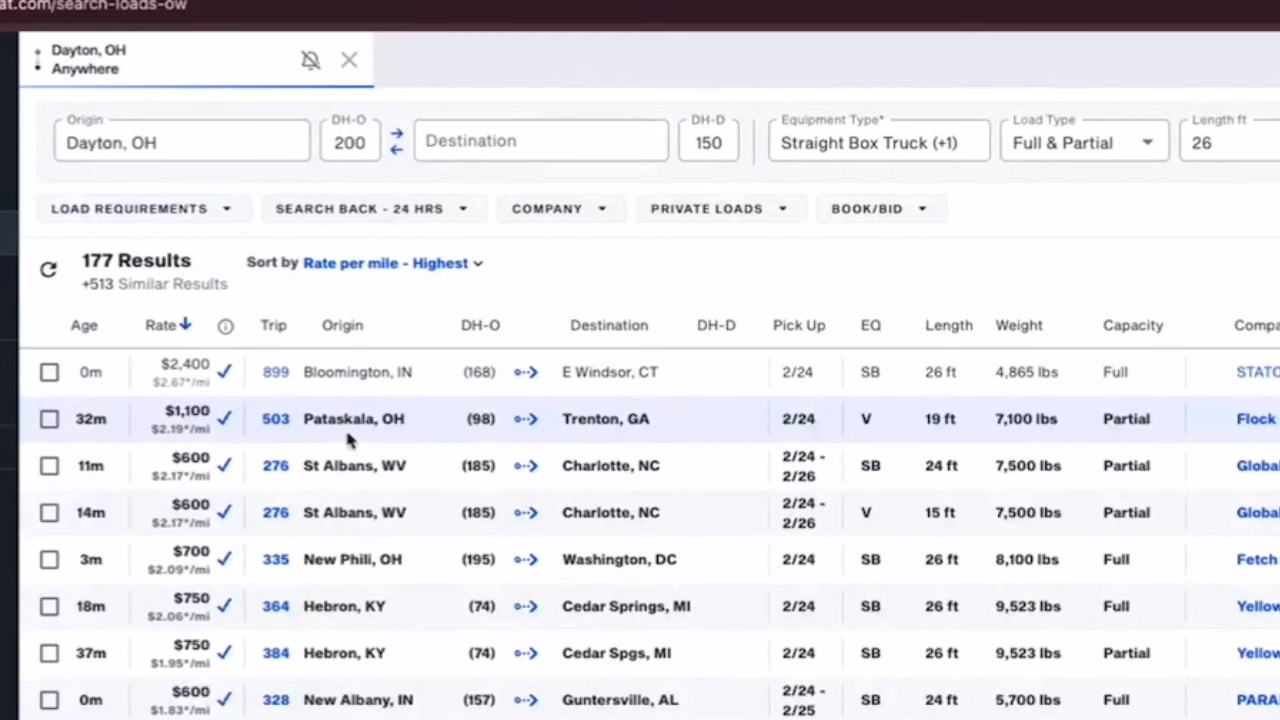
click(418, 434)
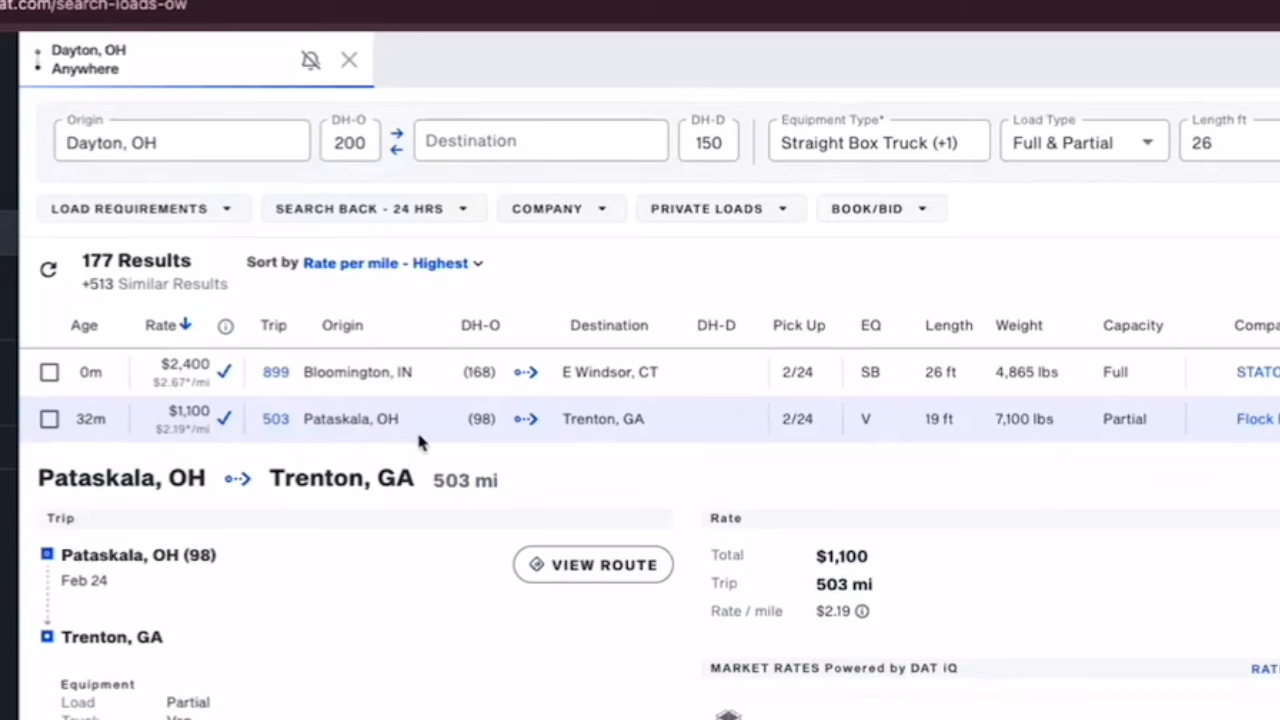
click(416, 428)
Step: Compare the rates per mile, routes and equipment of the other Dayton-area loads down the list
scroll(416, 428, down, 1)
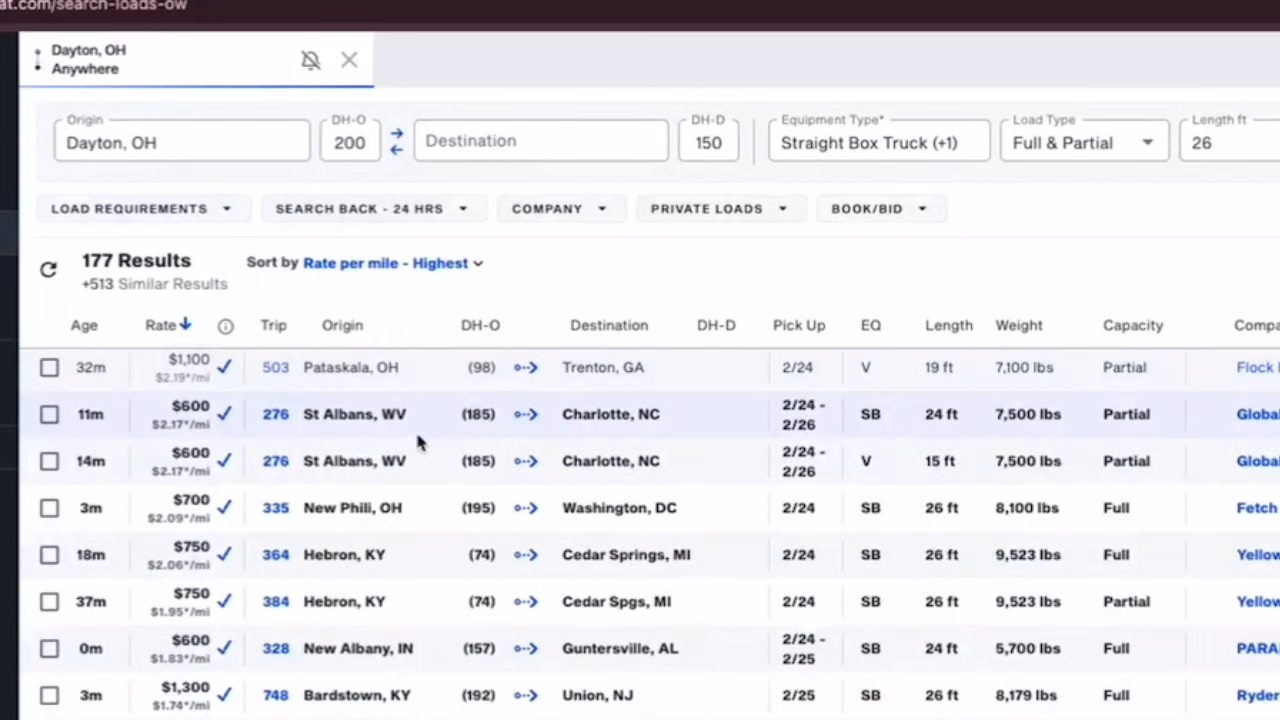
scroll(418, 441, down, 1)
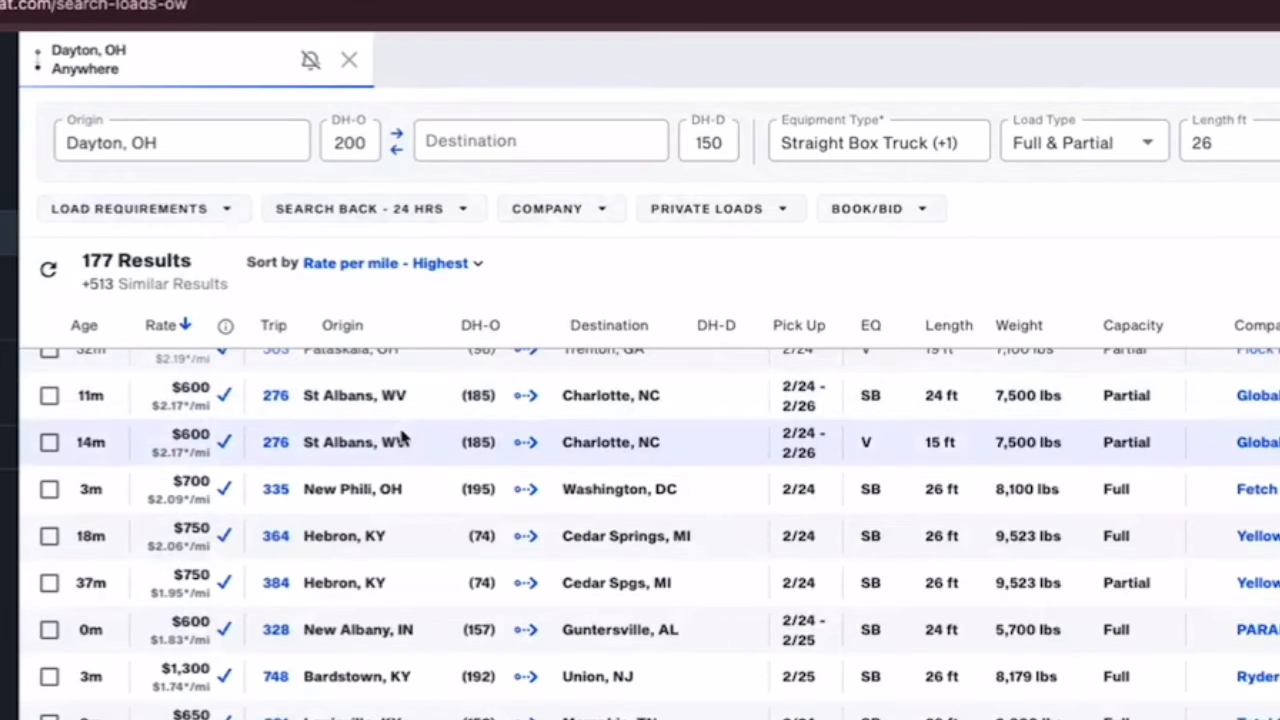
scroll(401, 437, down, 1)
scroll(405, 447, down, 5)
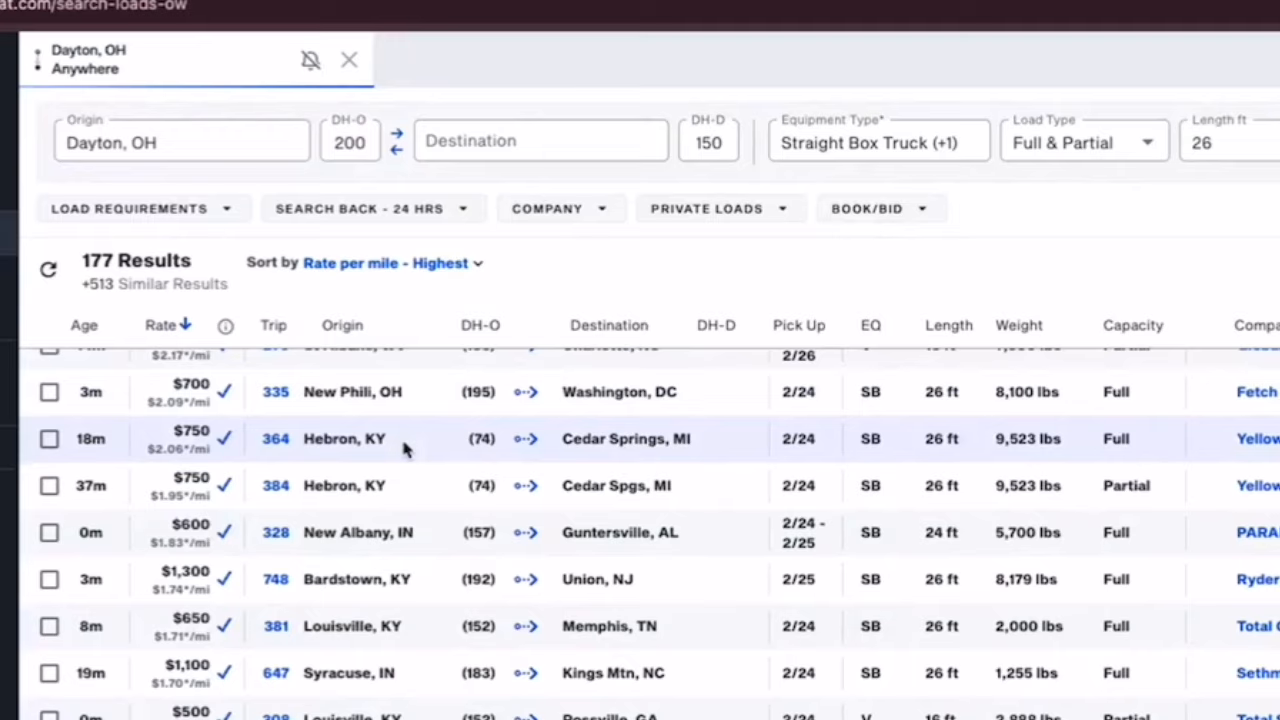
scroll(452, 452, down, 5)
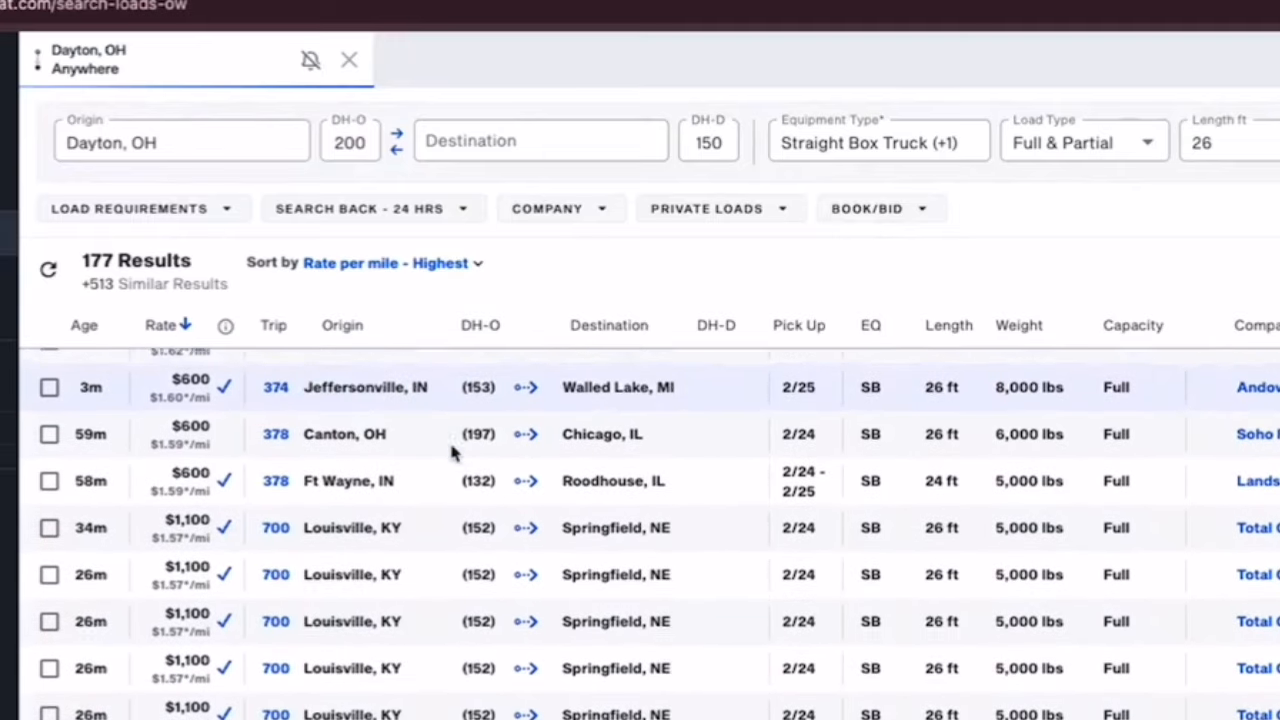
scroll(452, 453, up, 3)
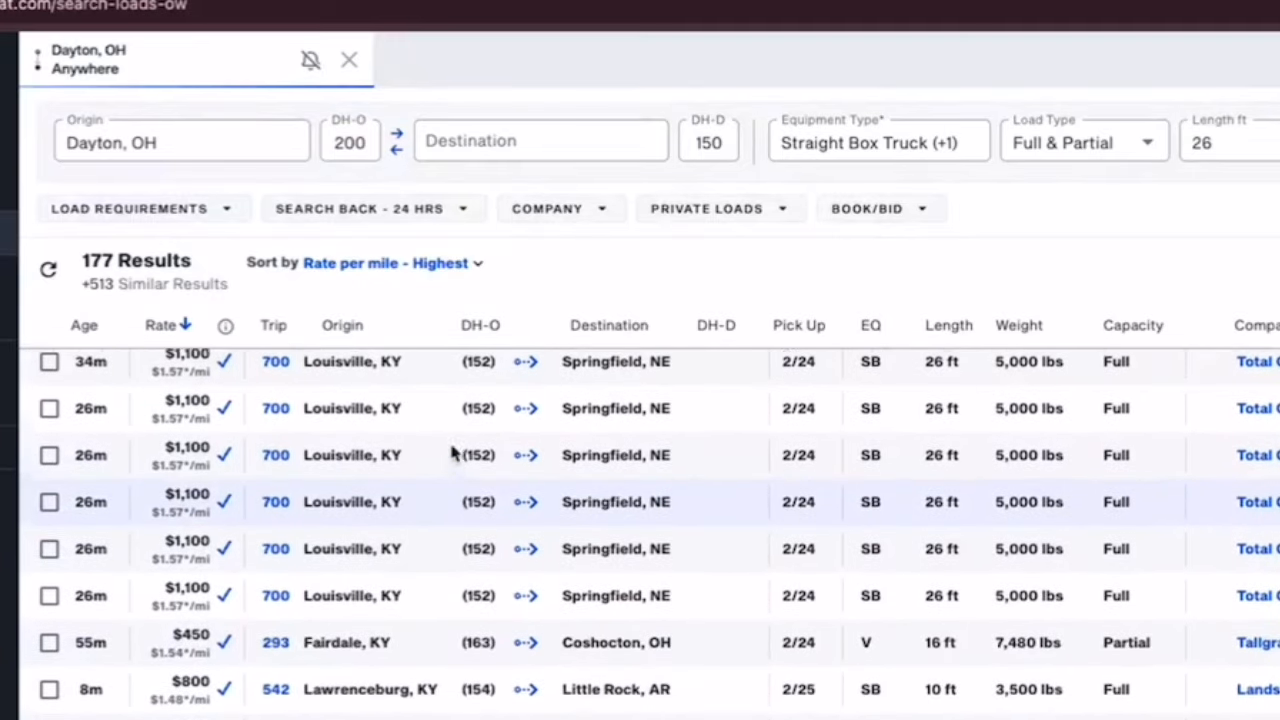
scroll(450, 452, up, 1)
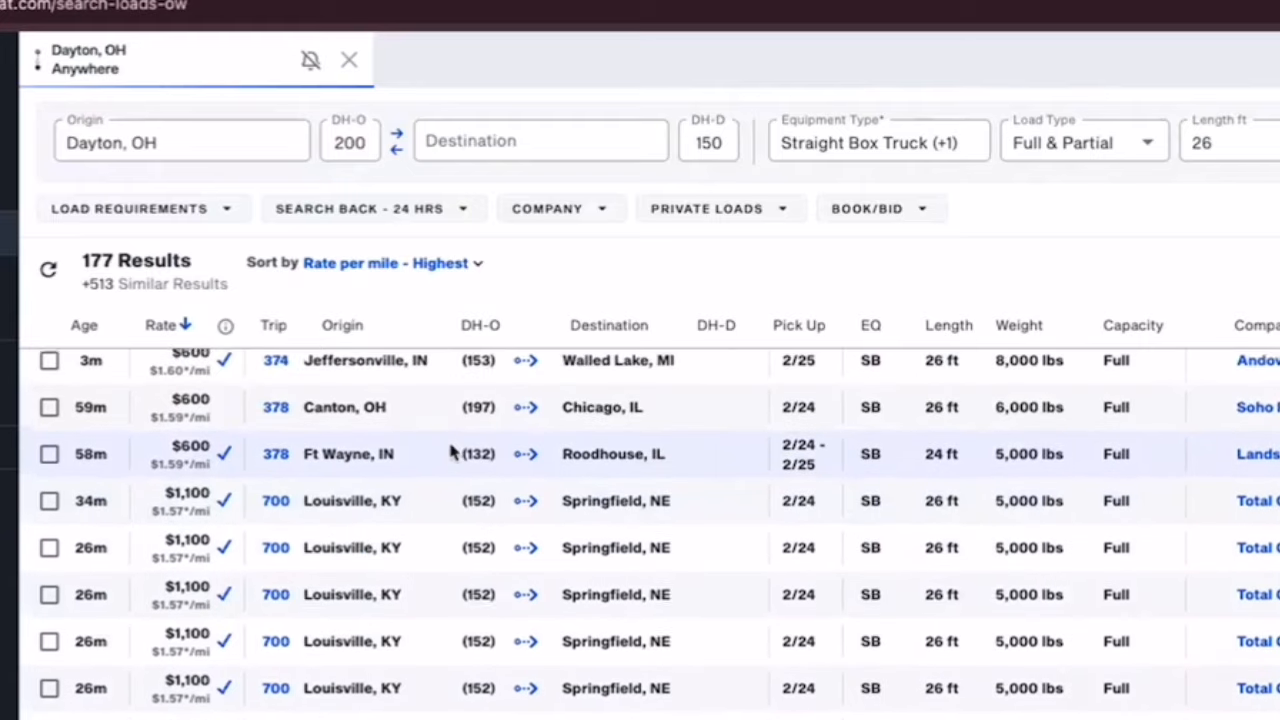
scroll(450, 452, down, 4)
scroll(448, 445, down, 7)
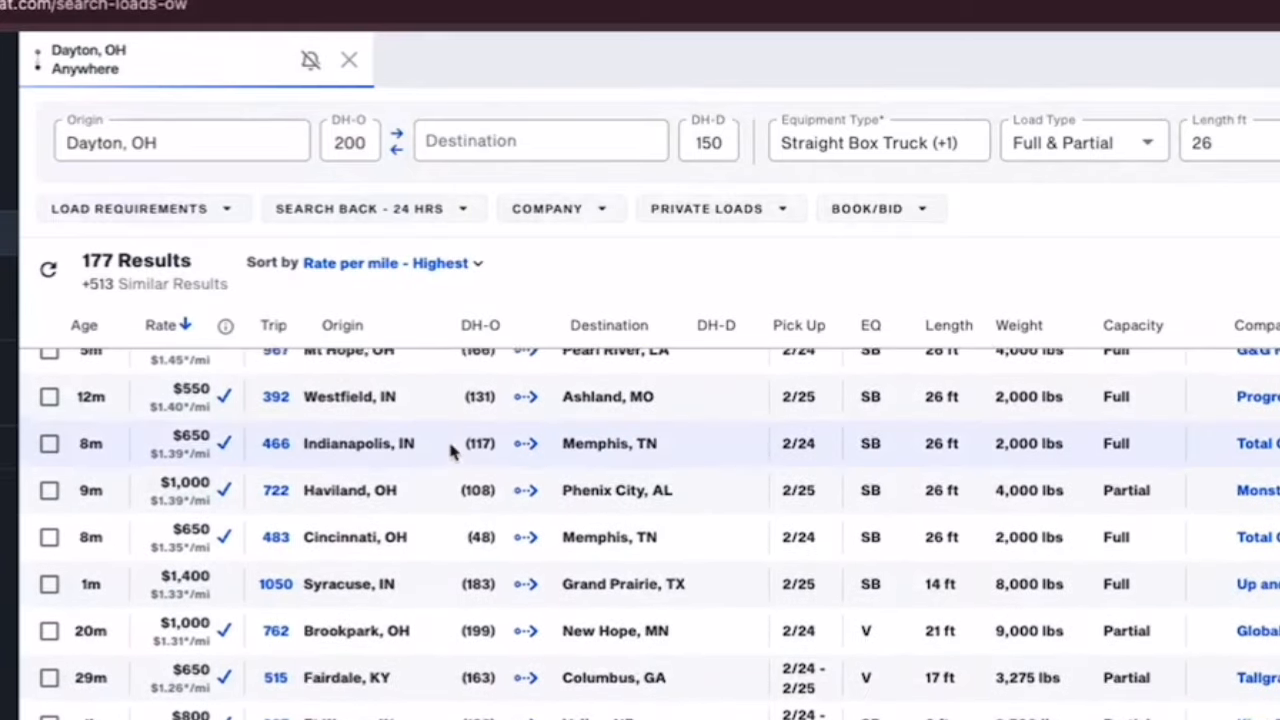
scroll(450, 450, up, 20)
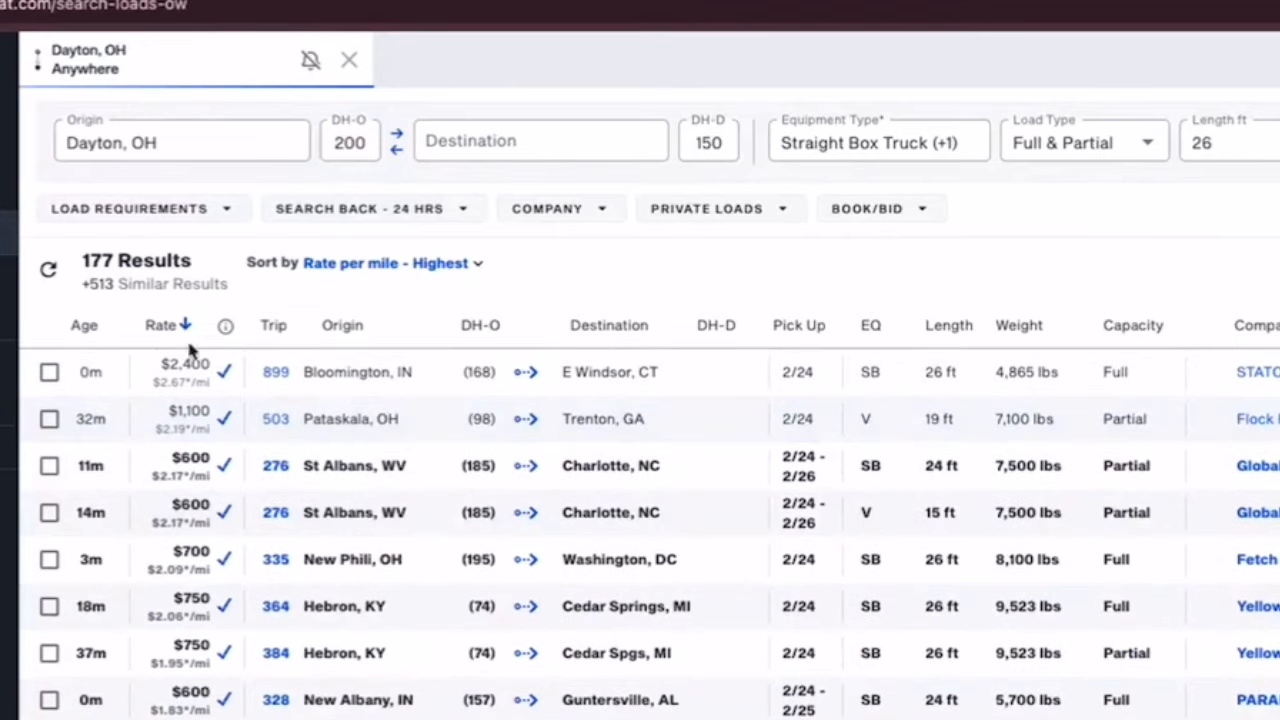
Step: Sort the Dayton results by Rate - Highest and review the Dover, OH to Riverside, CA load and the loads below it
click(168, 336)
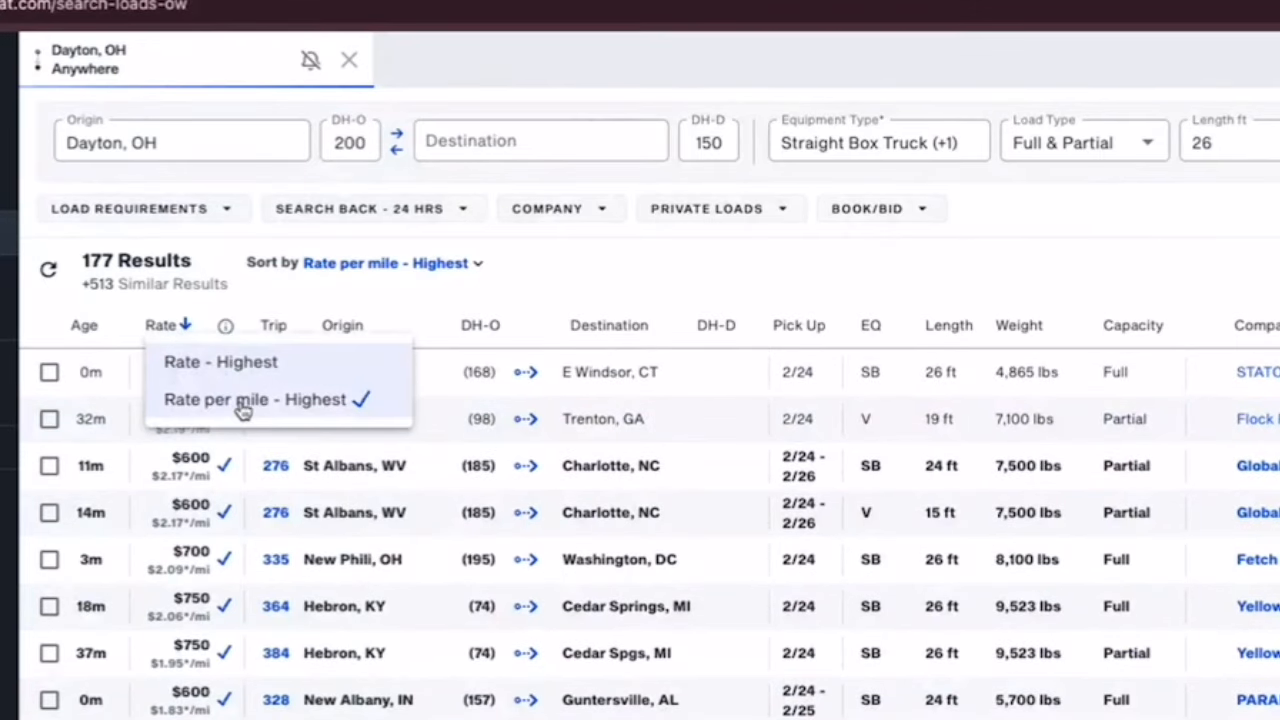
click(240, 370)
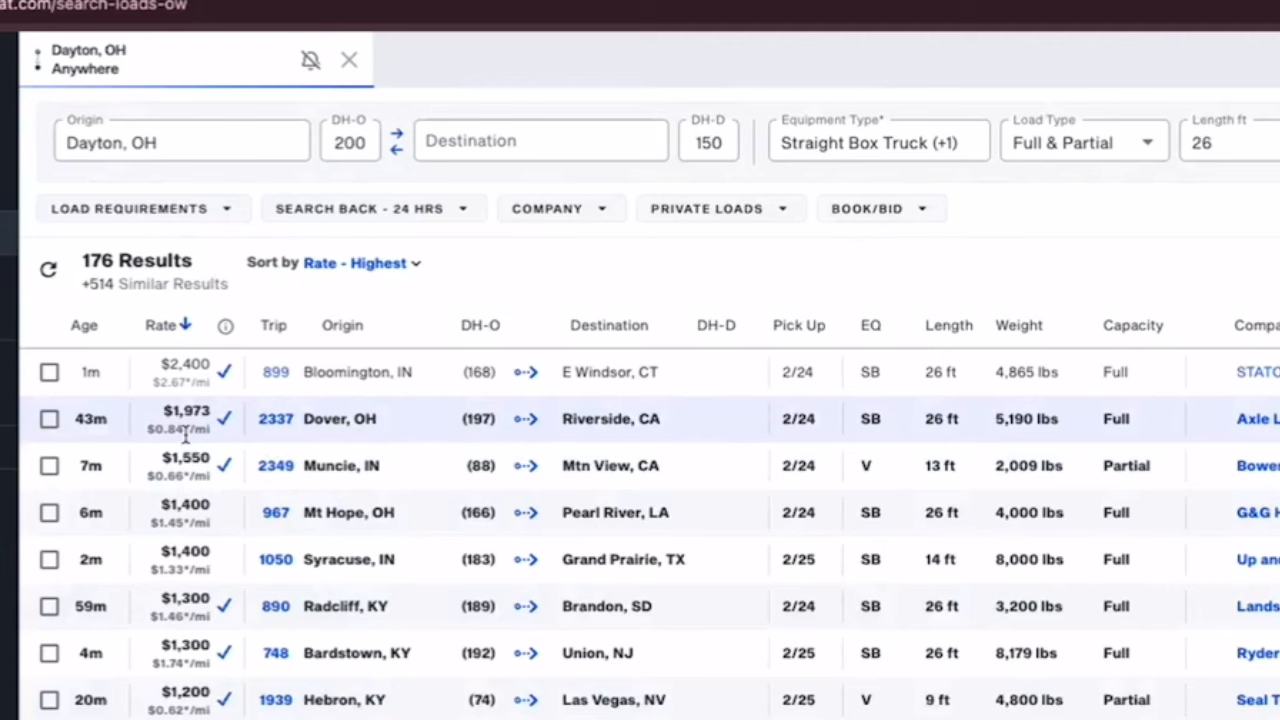
click(417, 423)
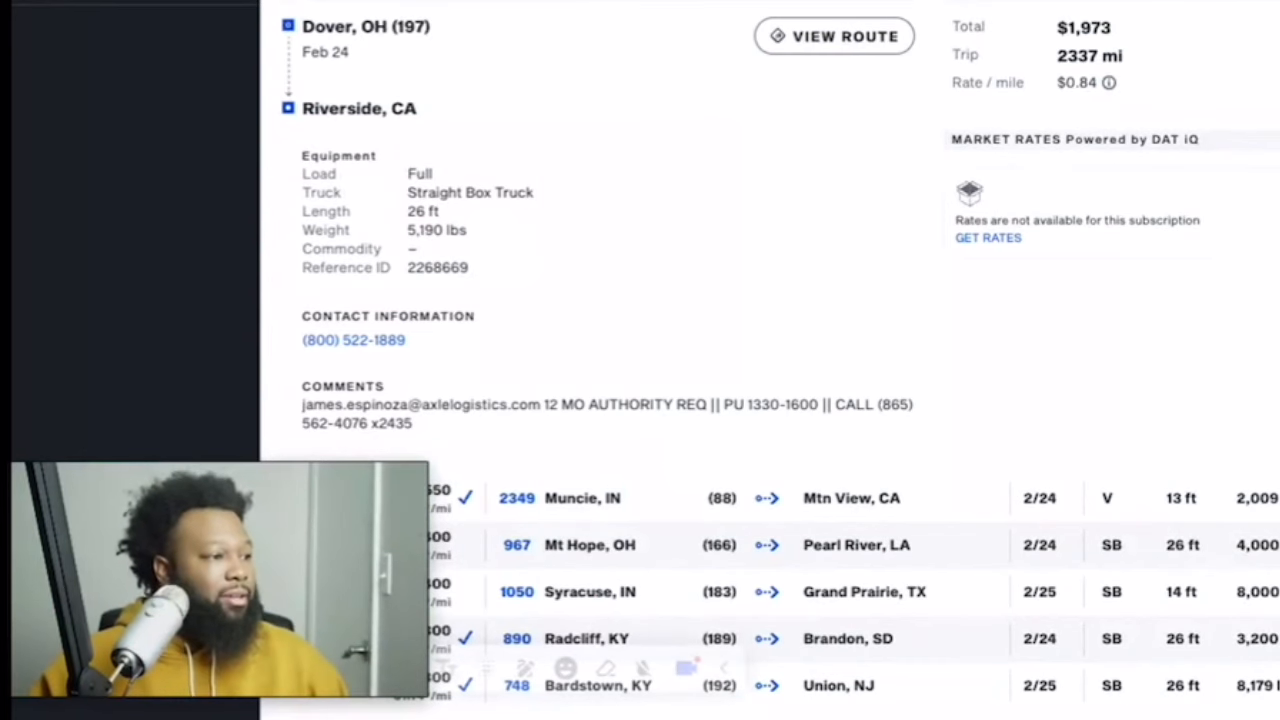
scroll(500, 14, down, 15)
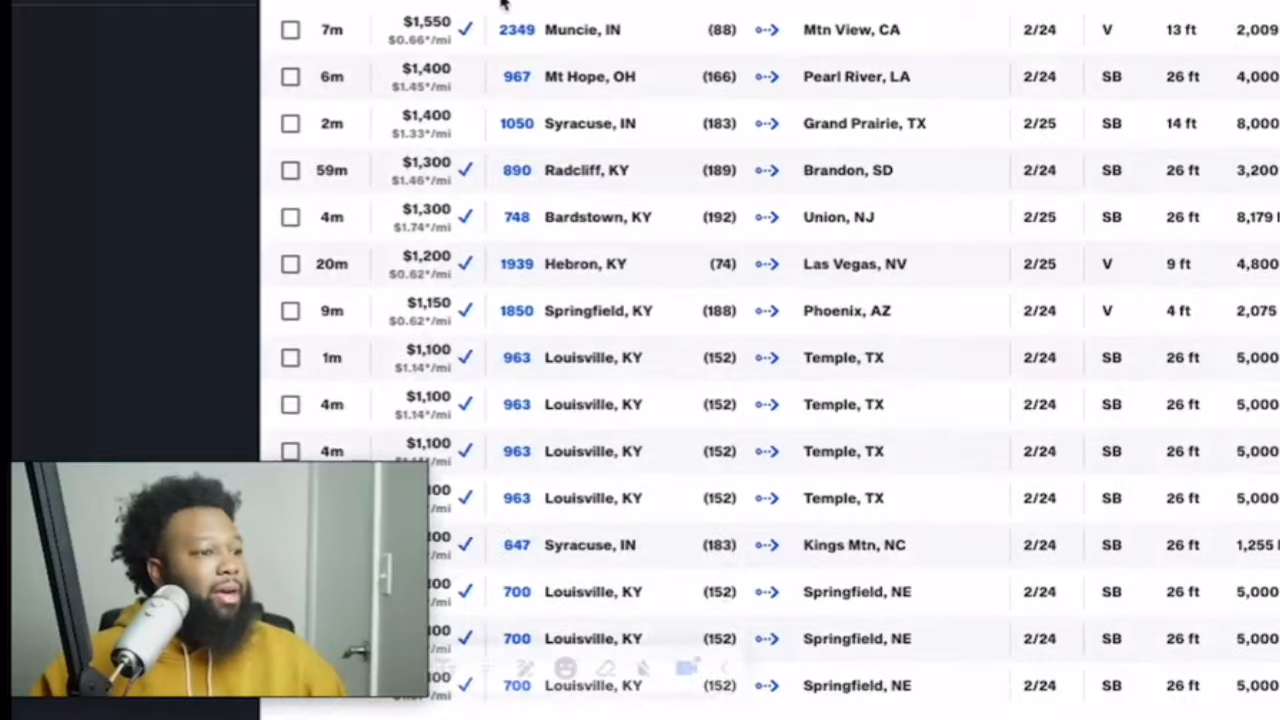
scroll(500, 5, up, 10)
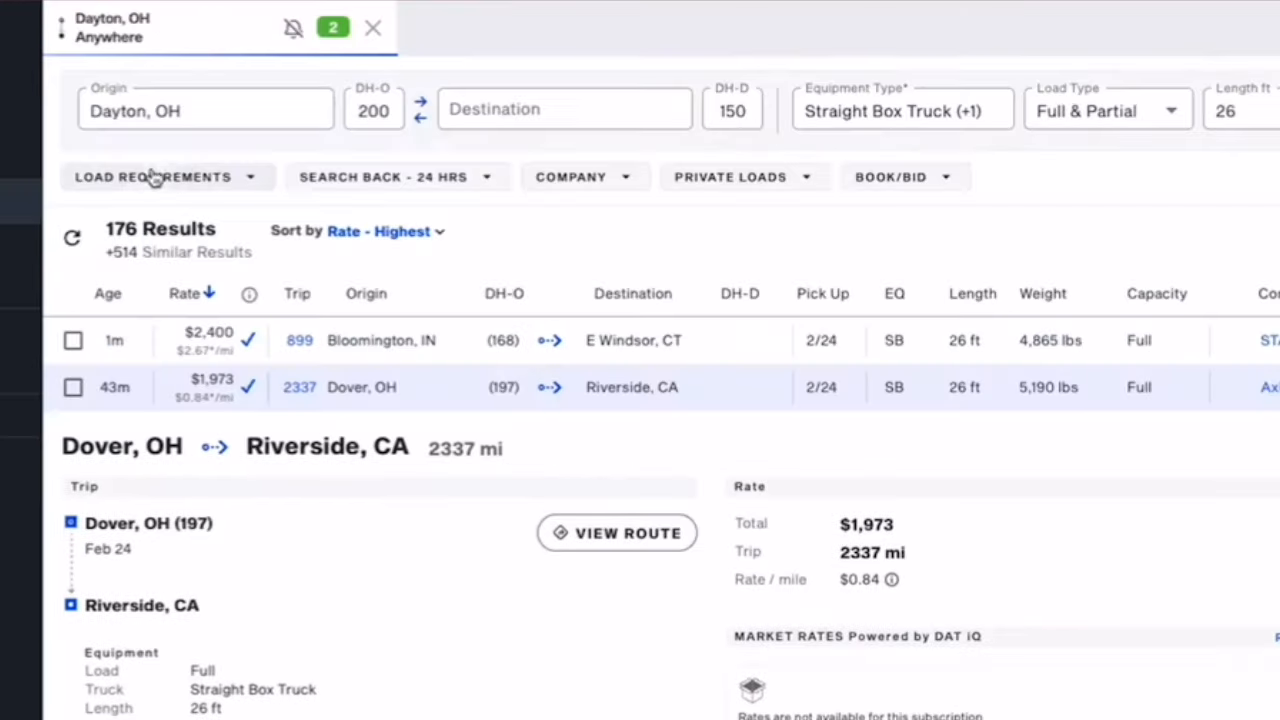
Step: Replace the search origin with Chicago, IL to find loads from there
click(166, 106)
triple_click(170, 106)
text(chicag)
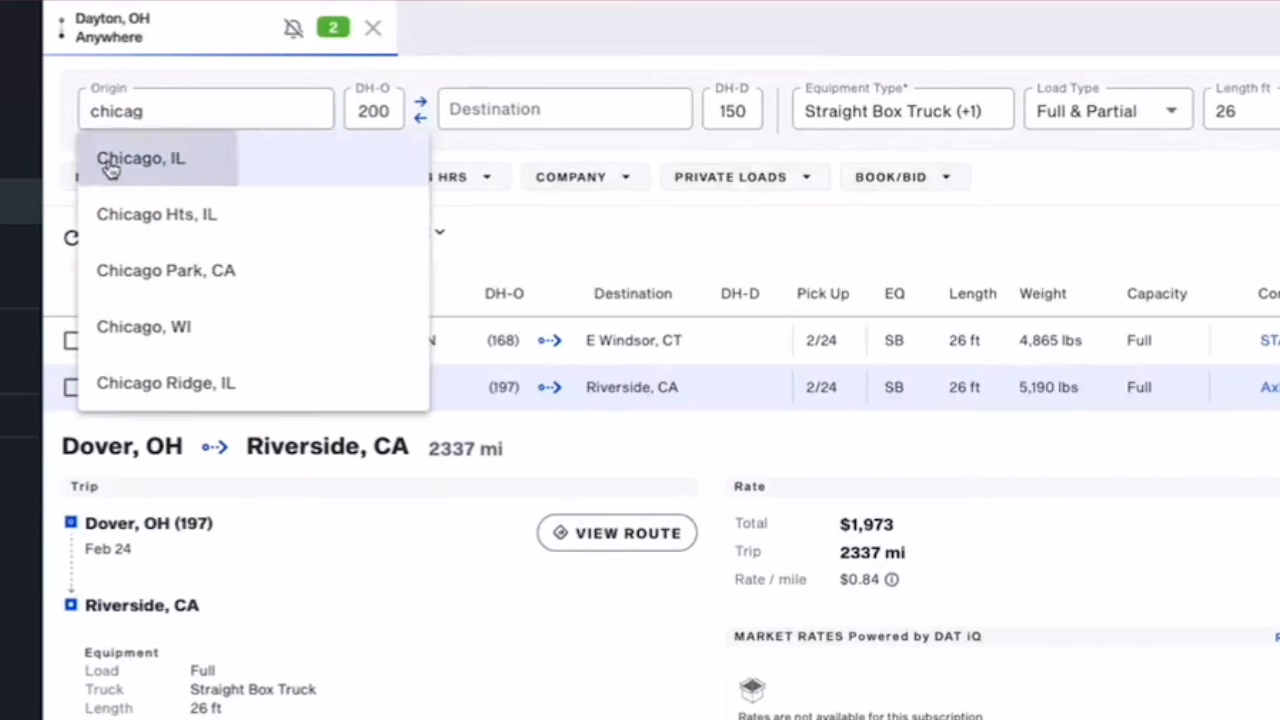
click(100, 157)
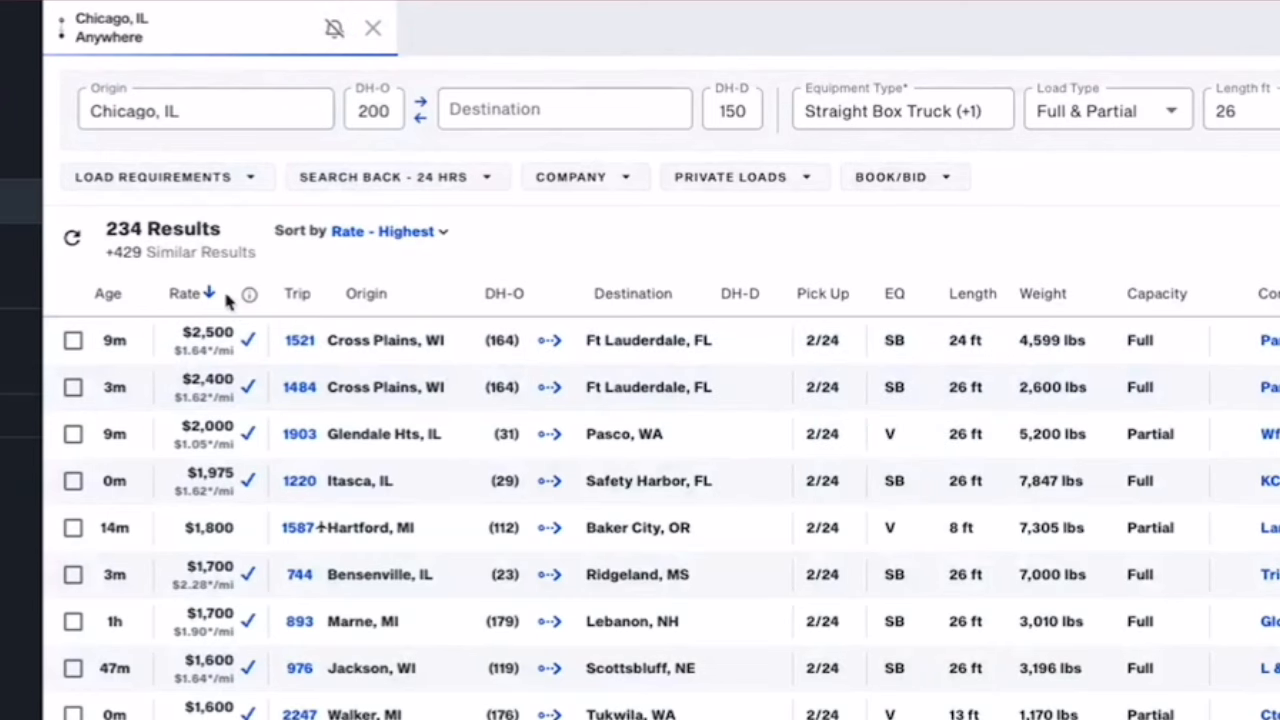
Step: Compare the highest-rate Chicago loads and sort the results by Rate per mile - Highest
click(208, 298)
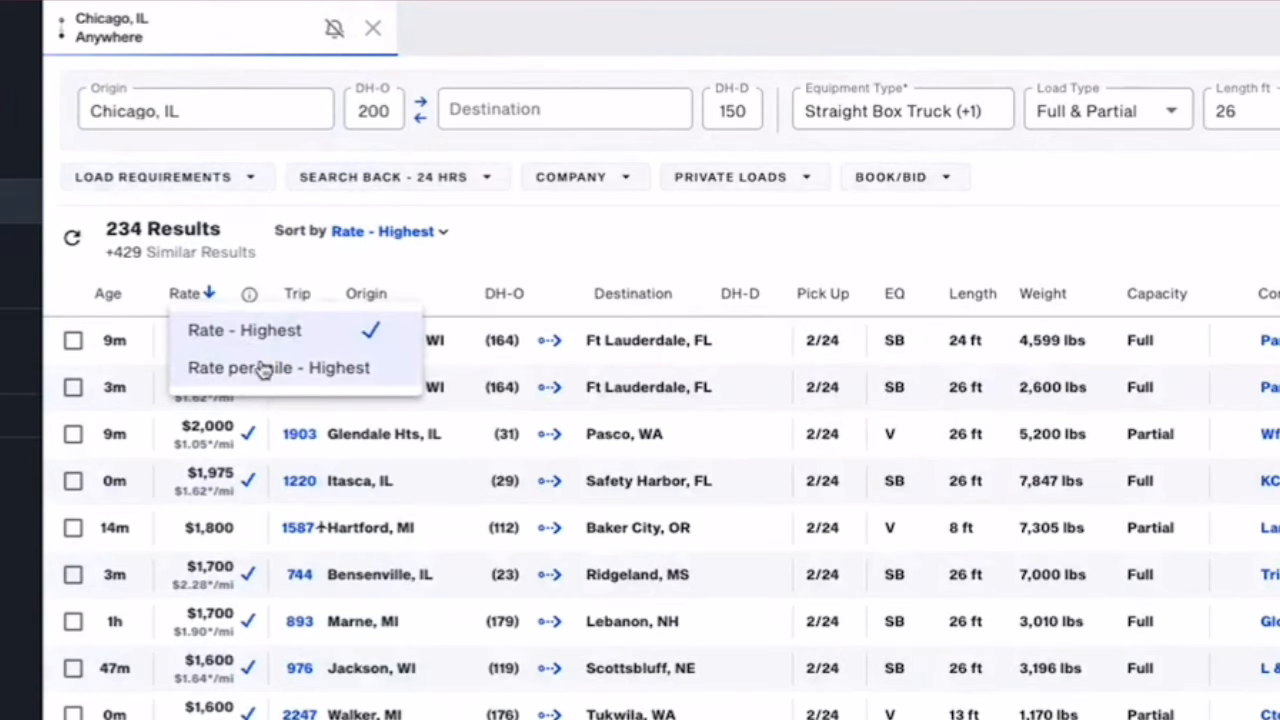
click(699, 234)
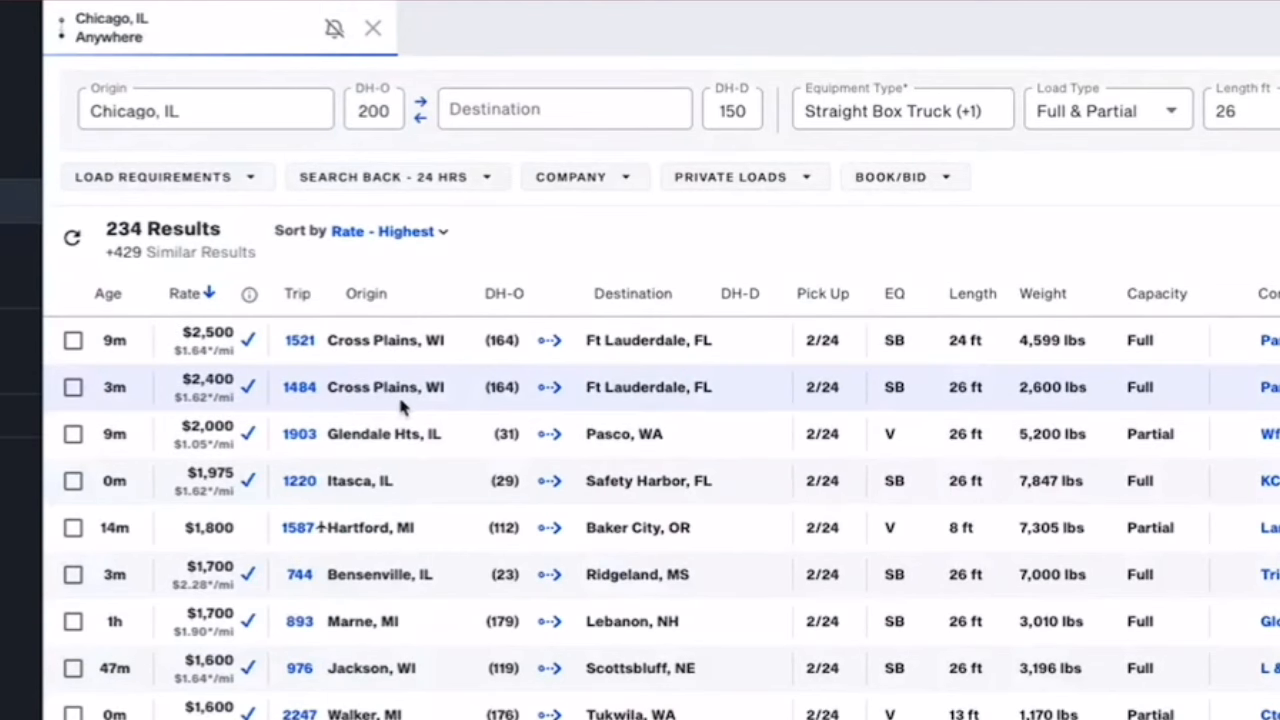
scroll(398, 393, down, 3)
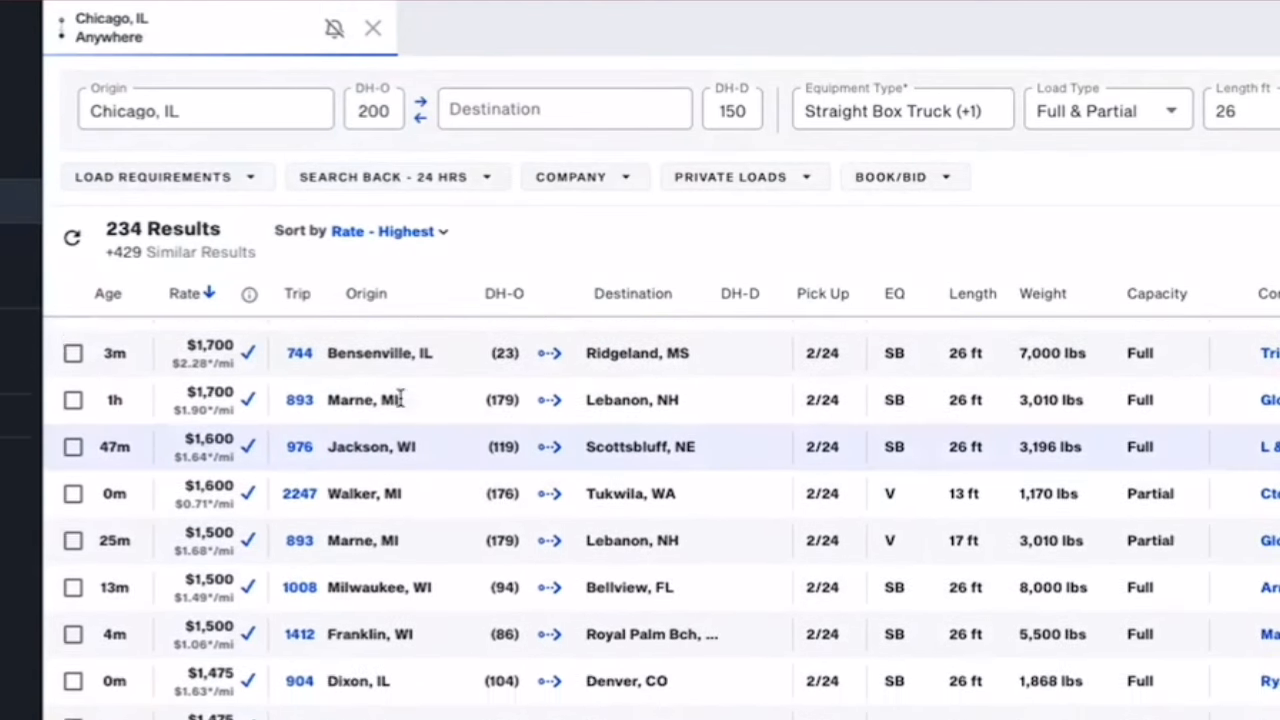
scroll(400, 399, up, 3)
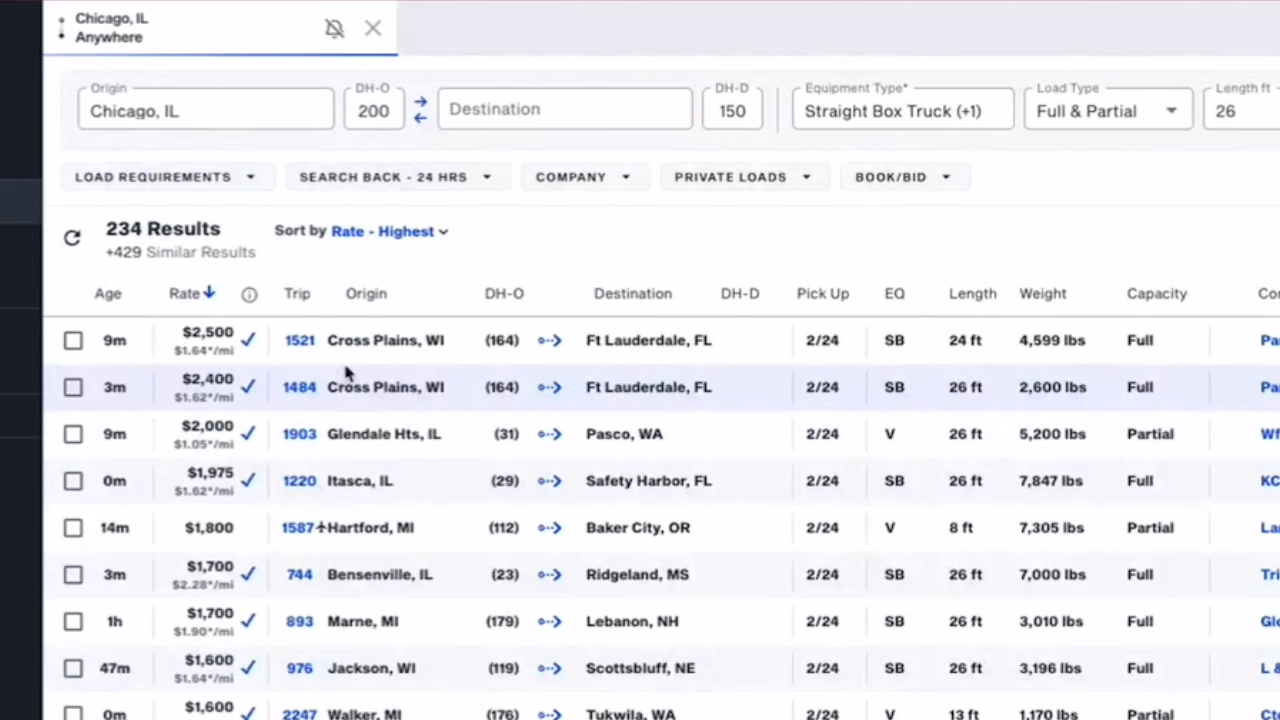
scroll(346, 371, down, 20)
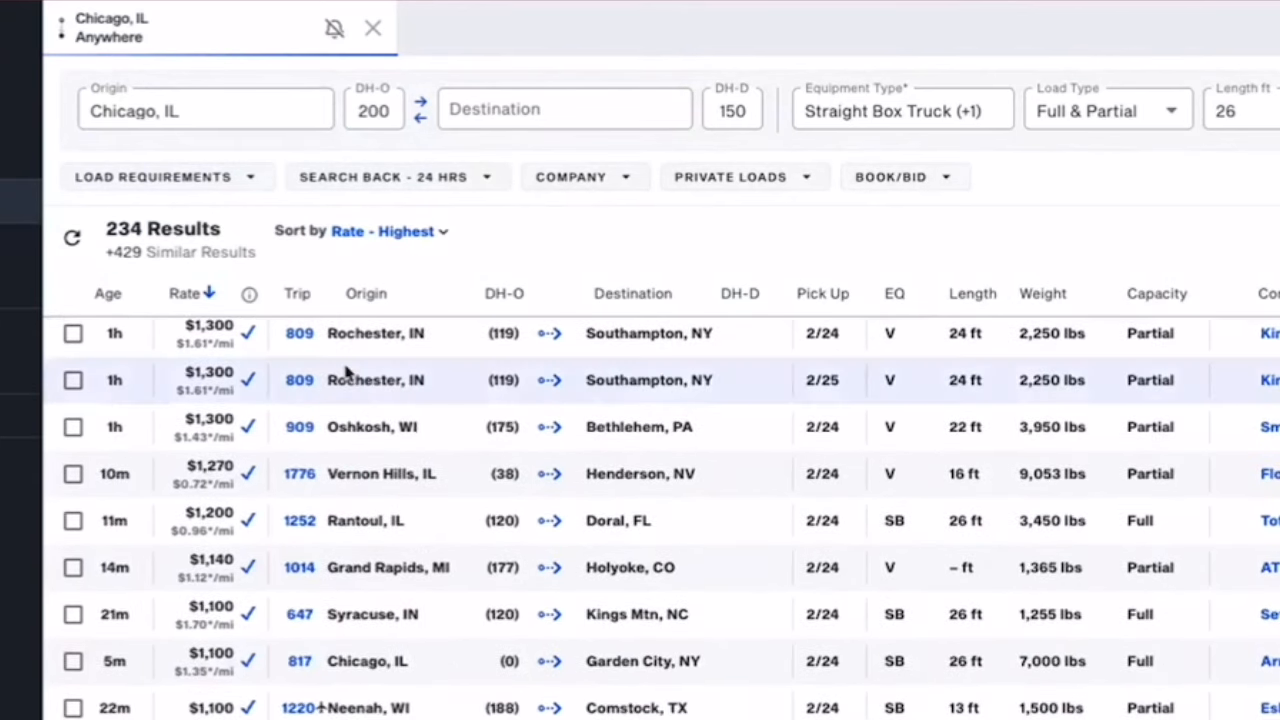
scroll(346, 371, up, 10)
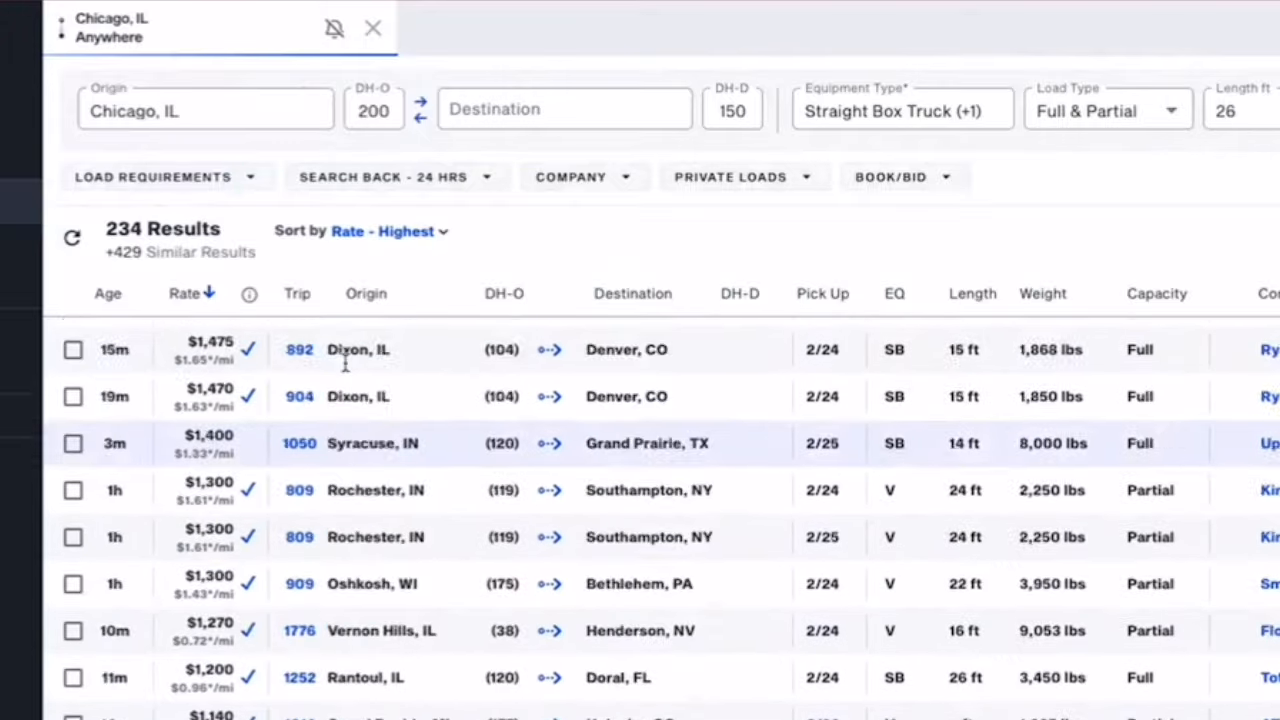
click(192, 302)
click(246, 366)
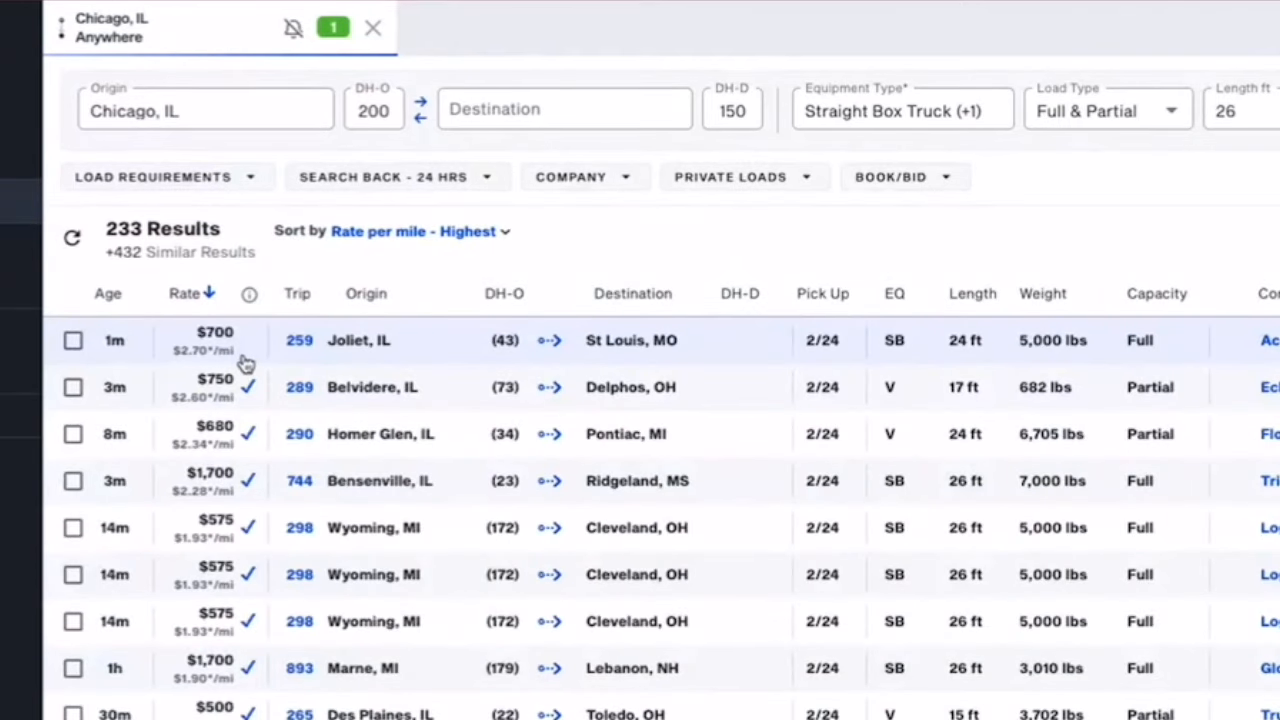
Step: Reapply the Rate per mile - Highest sort to the Chicago results and review the Bensenville, IL to Ridgeland, MS load's details
click(188, 293)
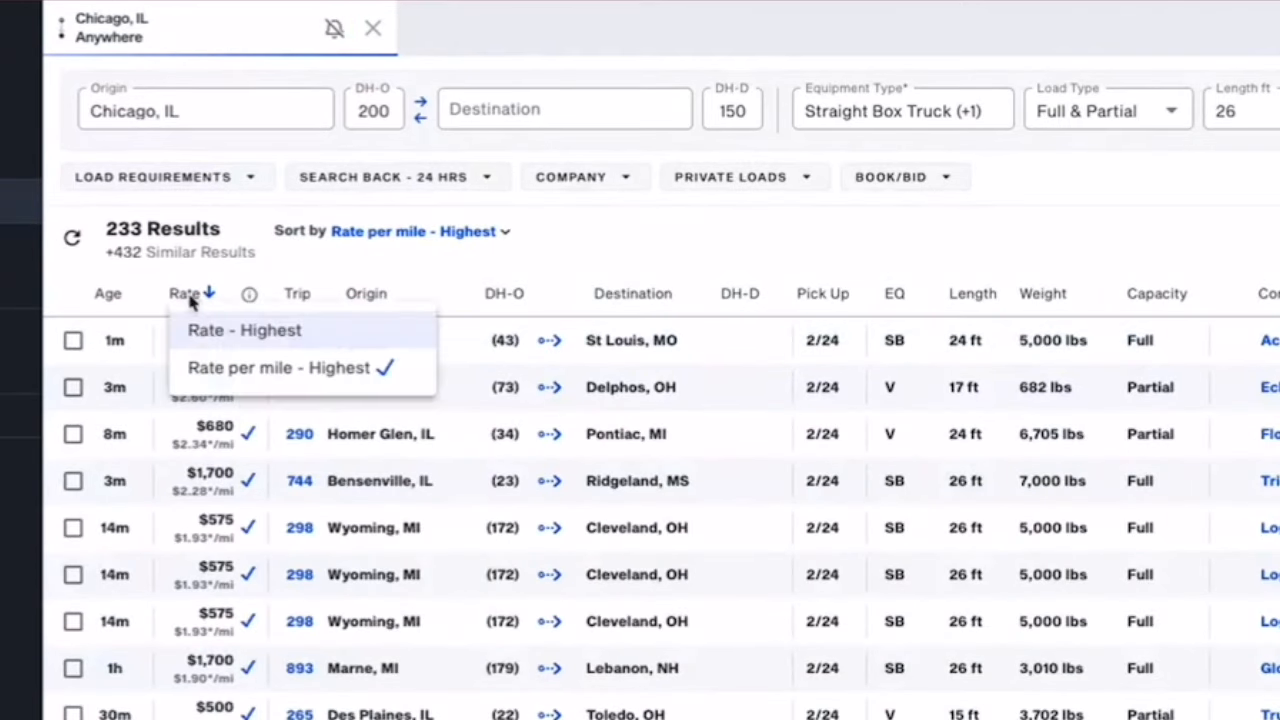
click(238, 370)
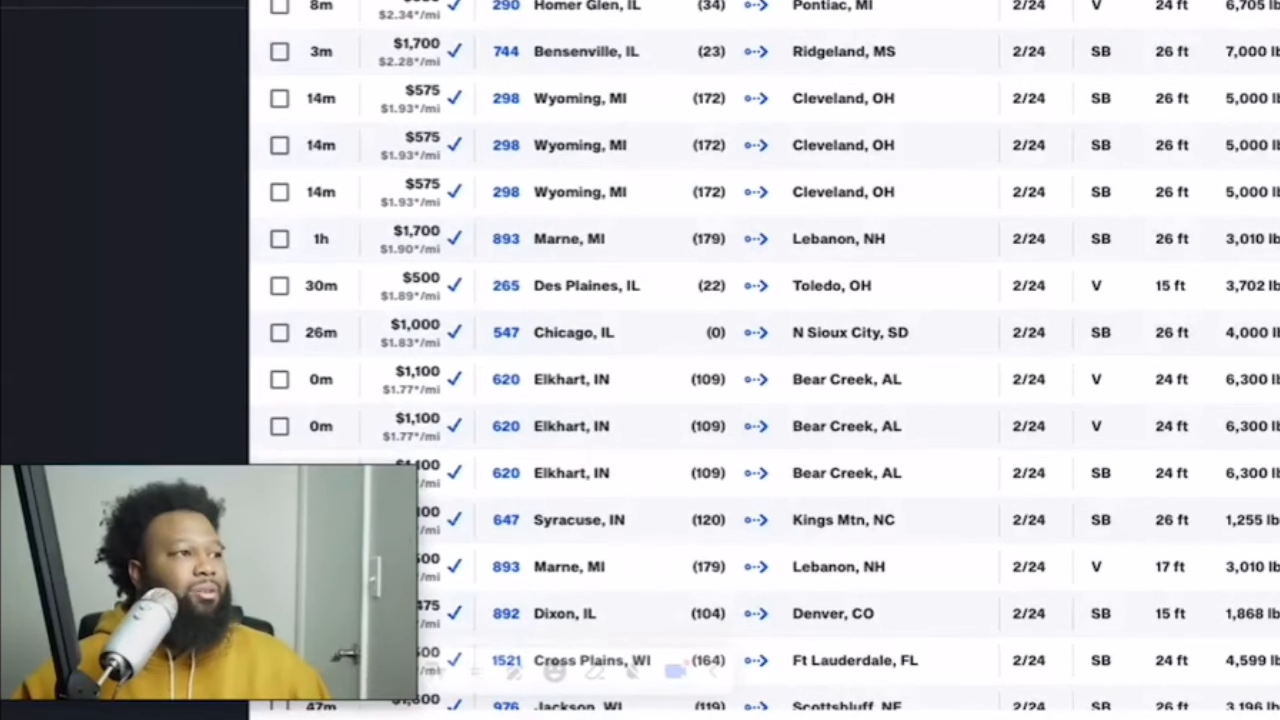
scroll(765, 356, down, 1)
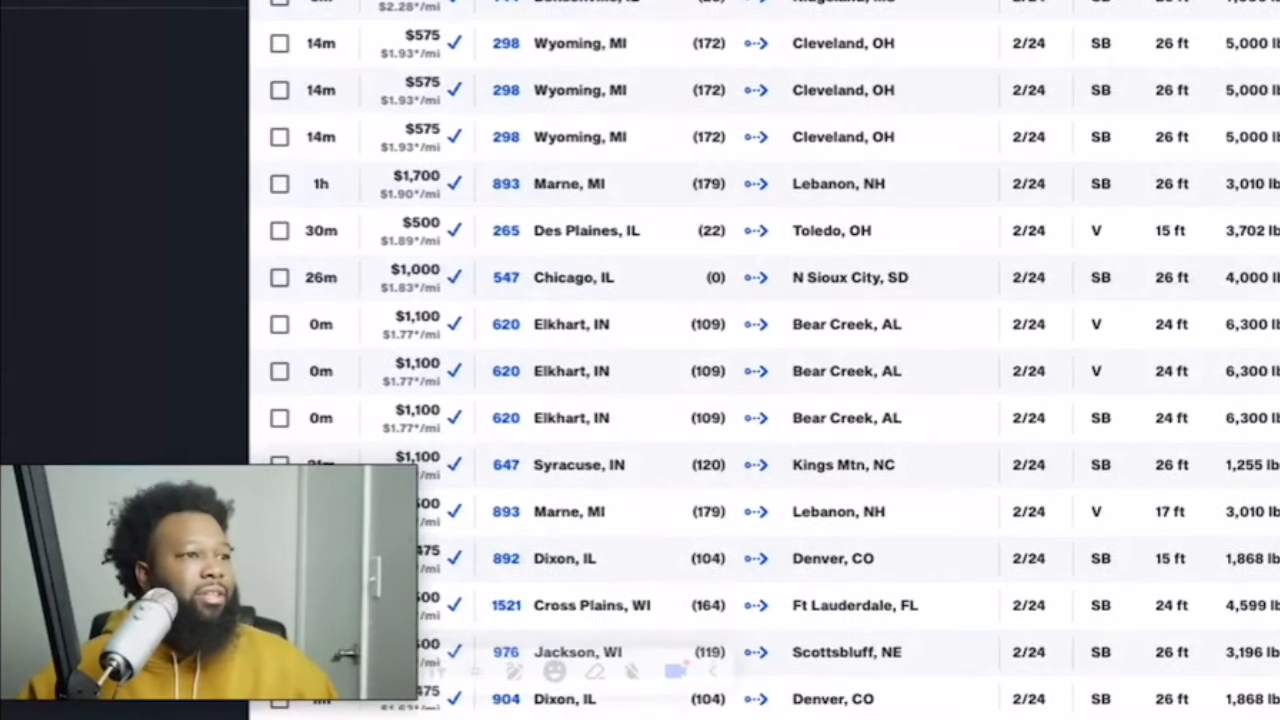
scroll(765, 356, down, 1)
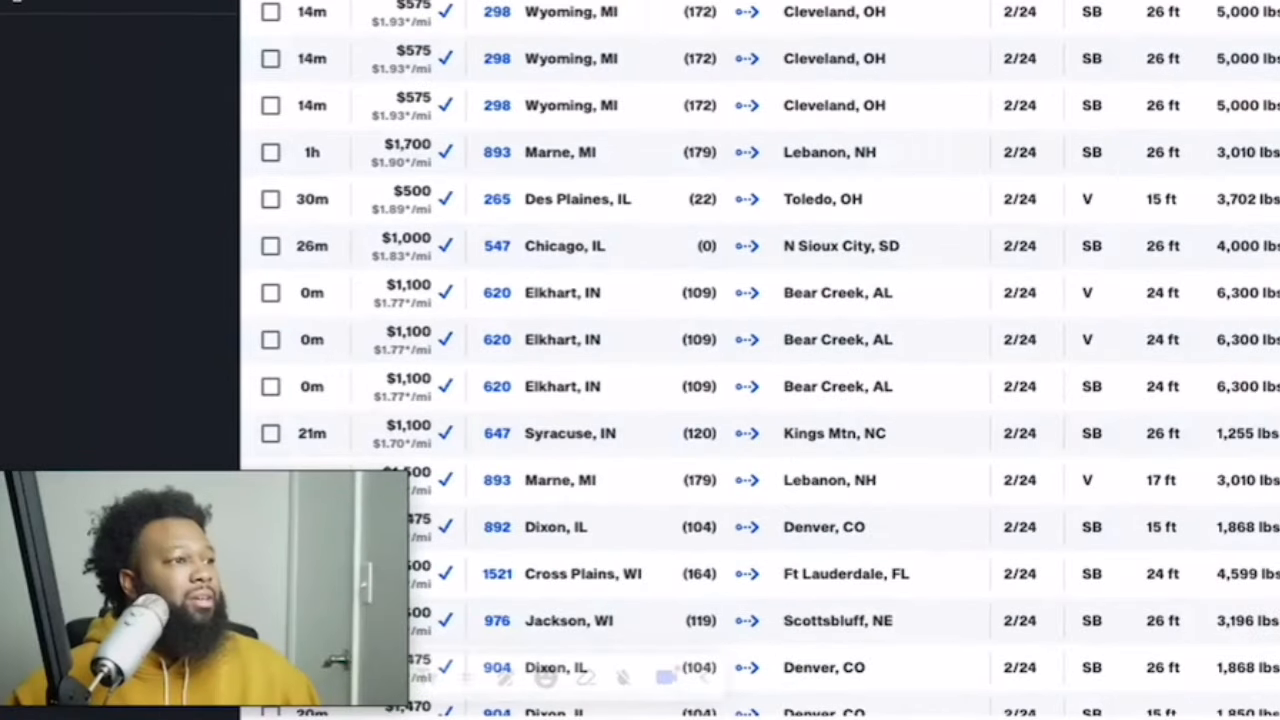
click(600, 2)
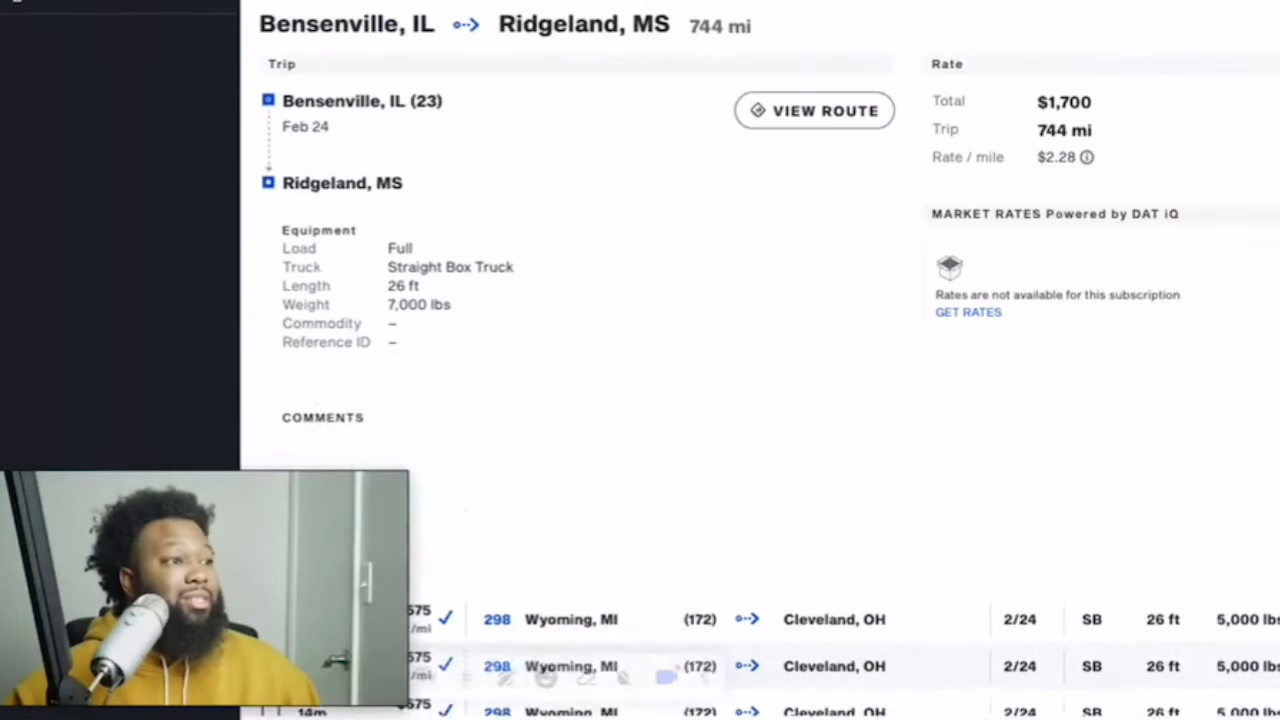
scroll(760, 400, down, 6)
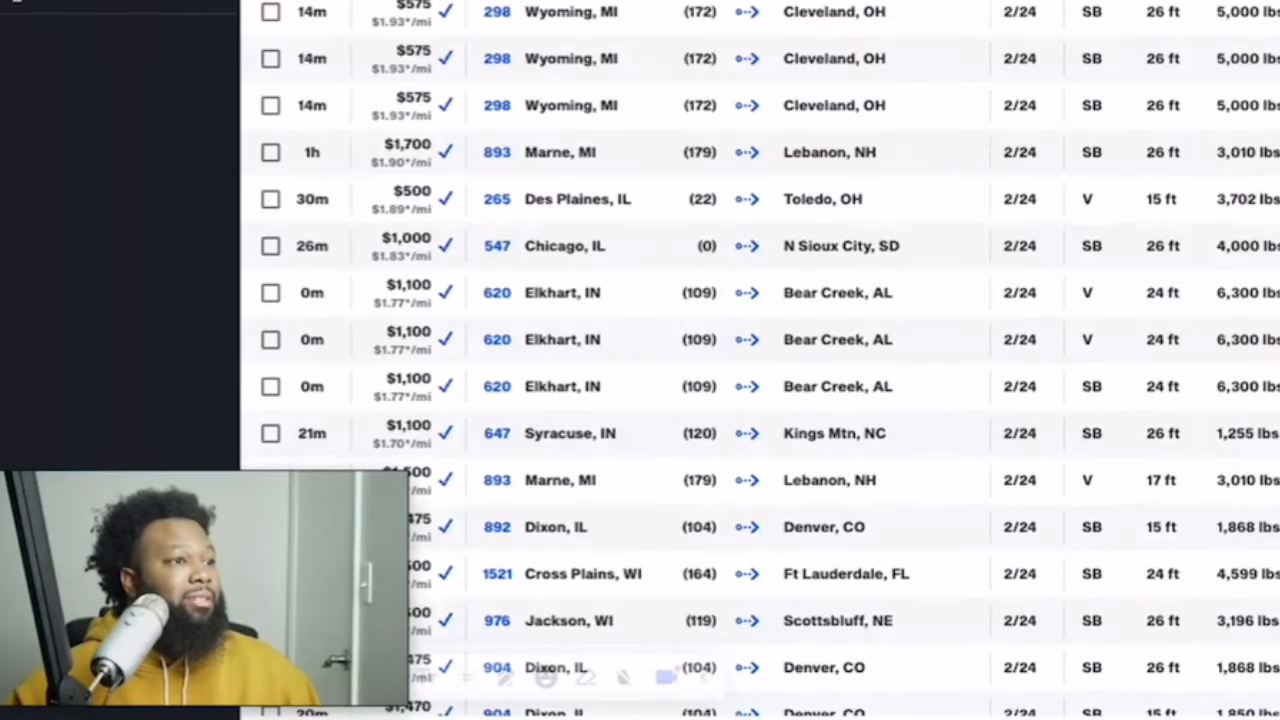
Step: Look through the following Chicago-area loads and check the Wyoming, MI to Cleveland, OH load
scroll(760, 360, down, 1)
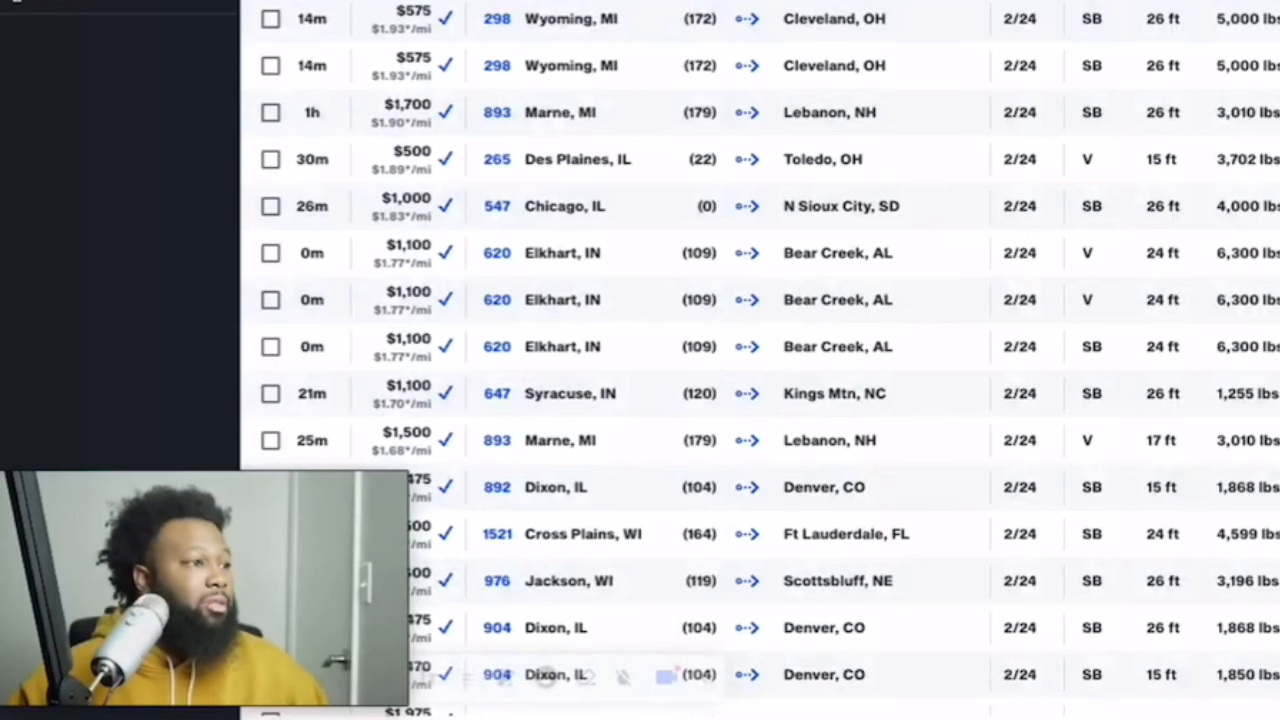
scroll(760, 360, down, 2)
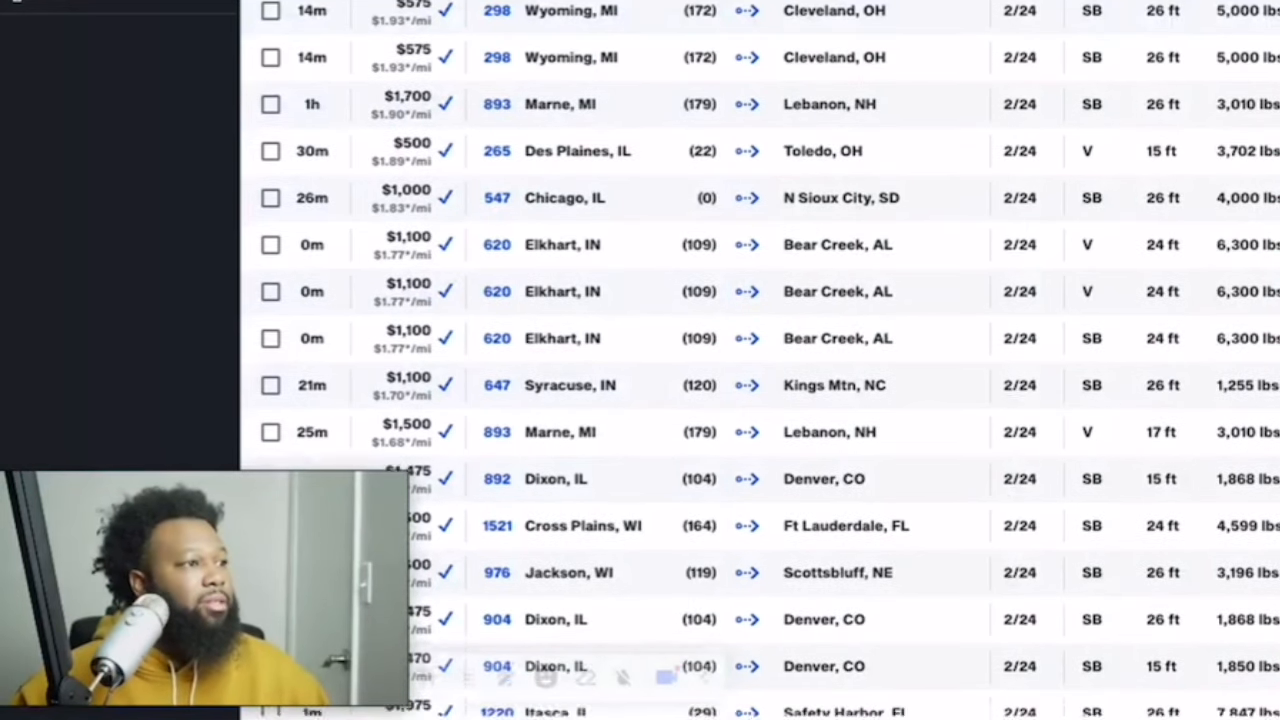
scroll(578, 34, down, 1)
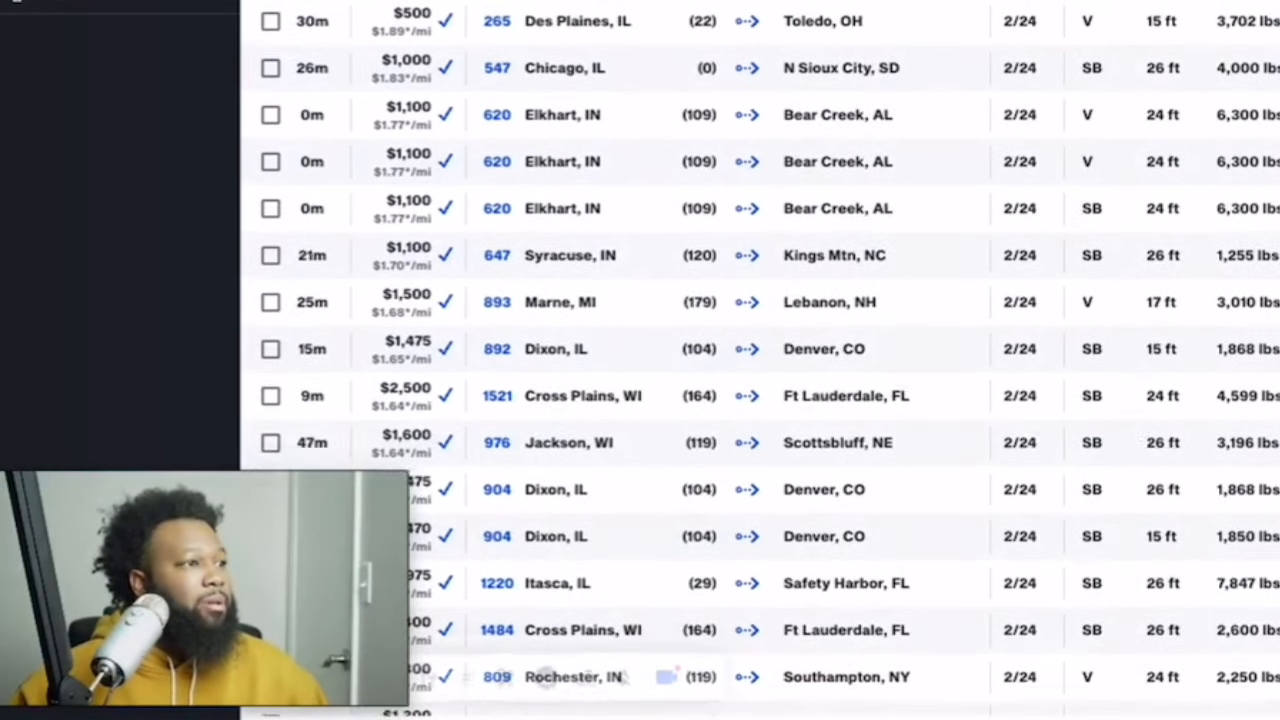
scroll(576, 30, up, 1)
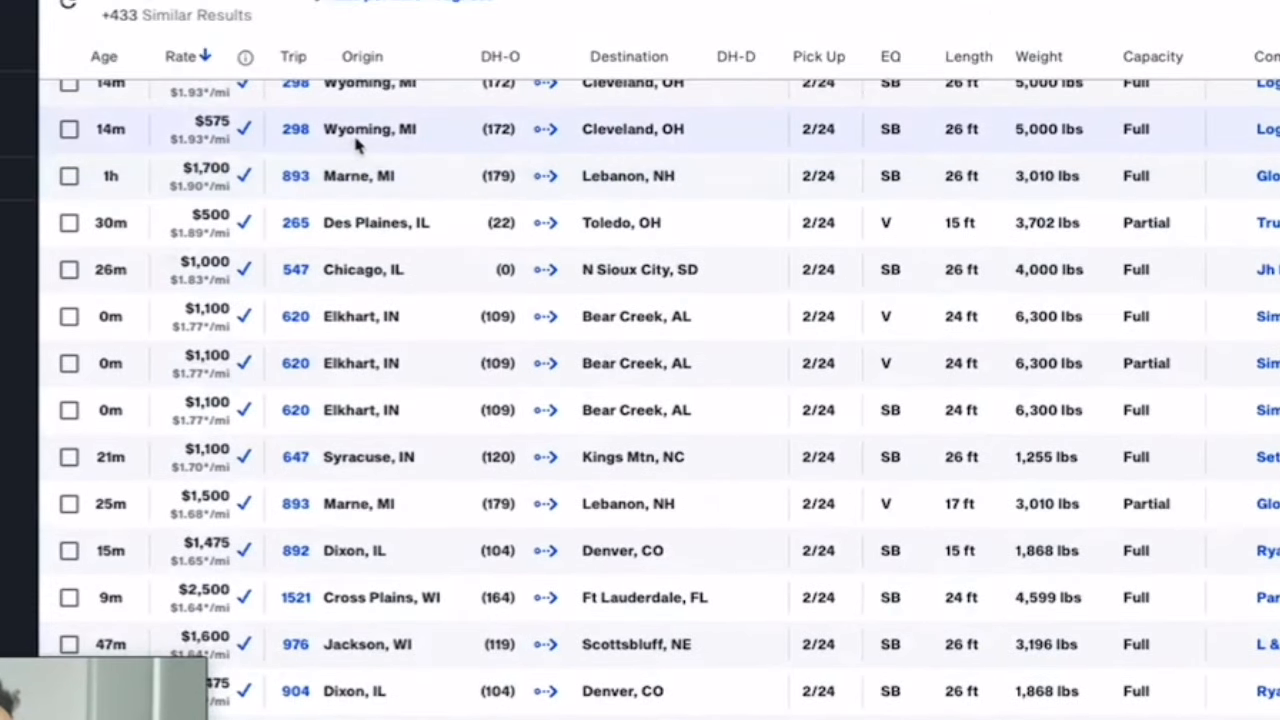
click(357, 134)
scroll(393, 157, up, 1)
click(391, 204)
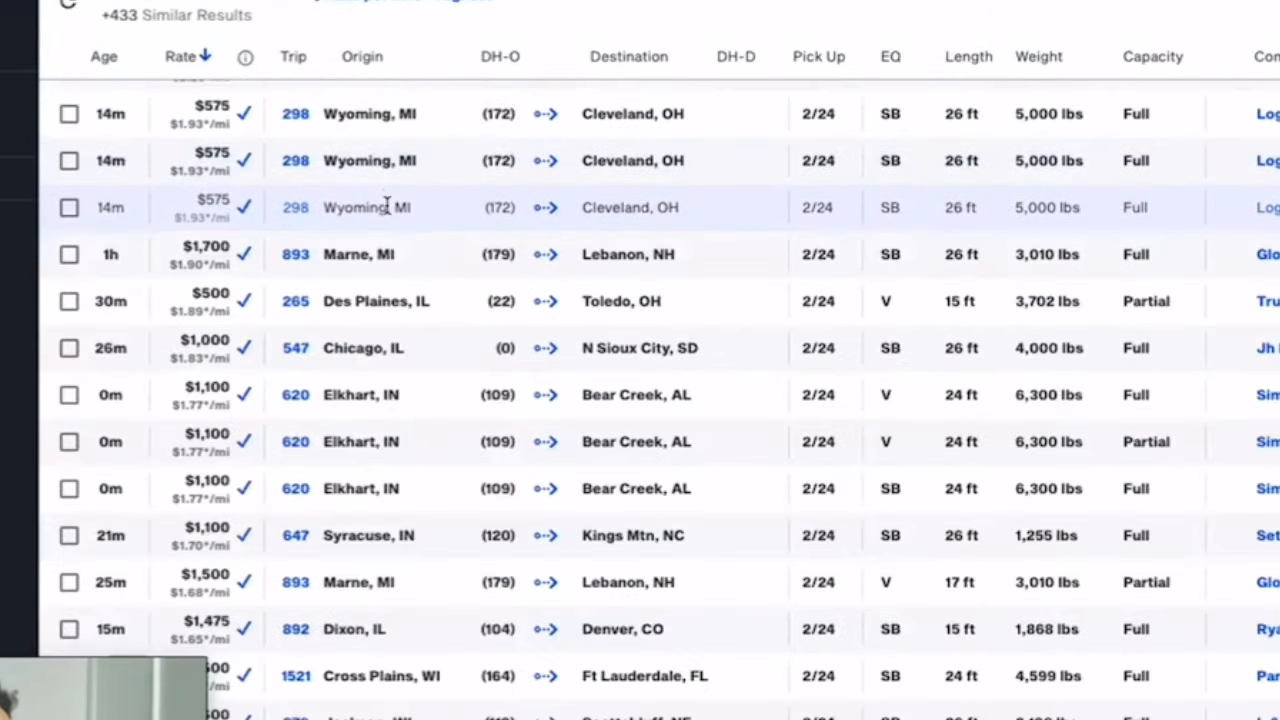
Step: Compare the rates per mile, routes and deadhead distances of the remaining Chicago-area loads with those at the top
scroll(389, 204, down, 2)
scroll(387, 204, down, 1)
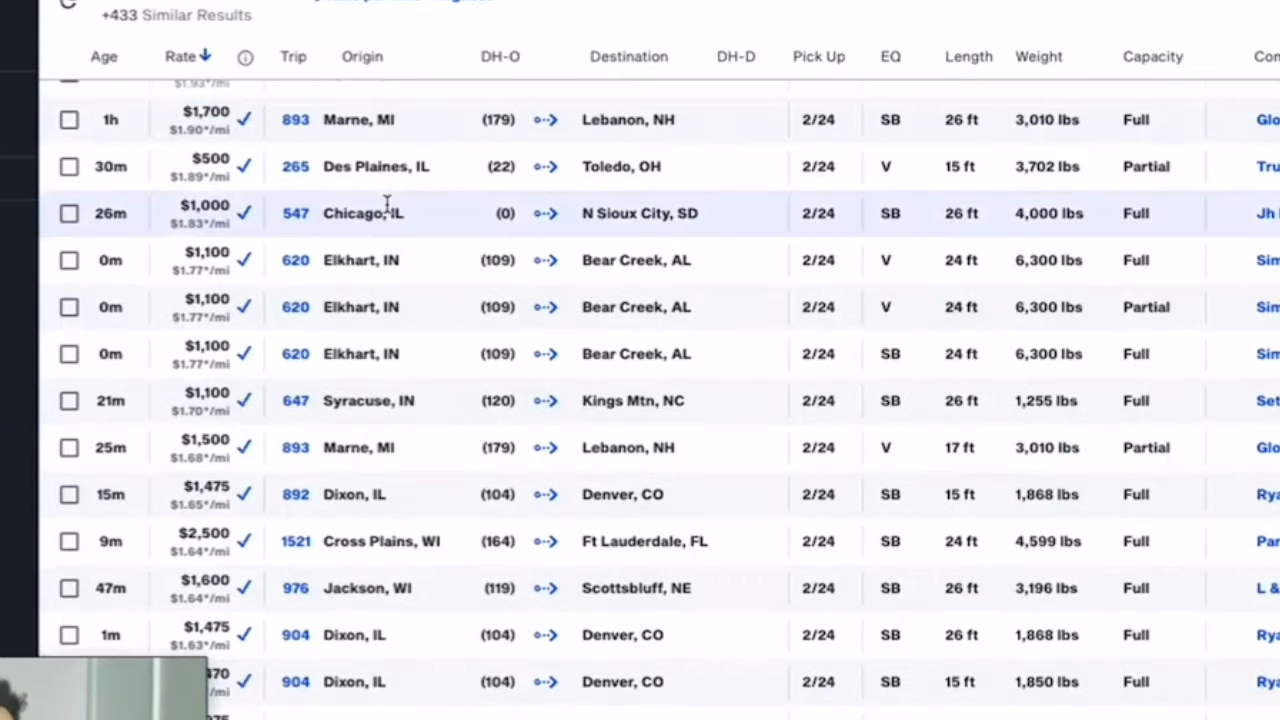
scroll(388, 258, down, 3)
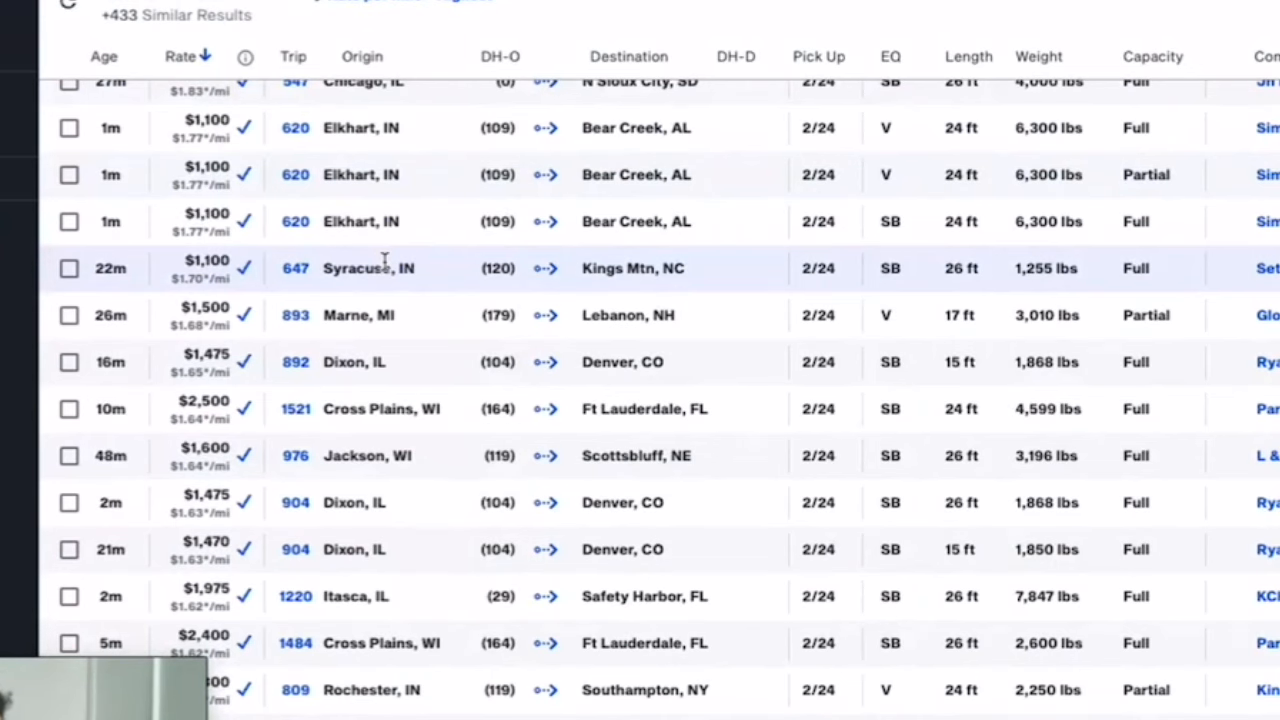
scroll(372, 257, down, 1)
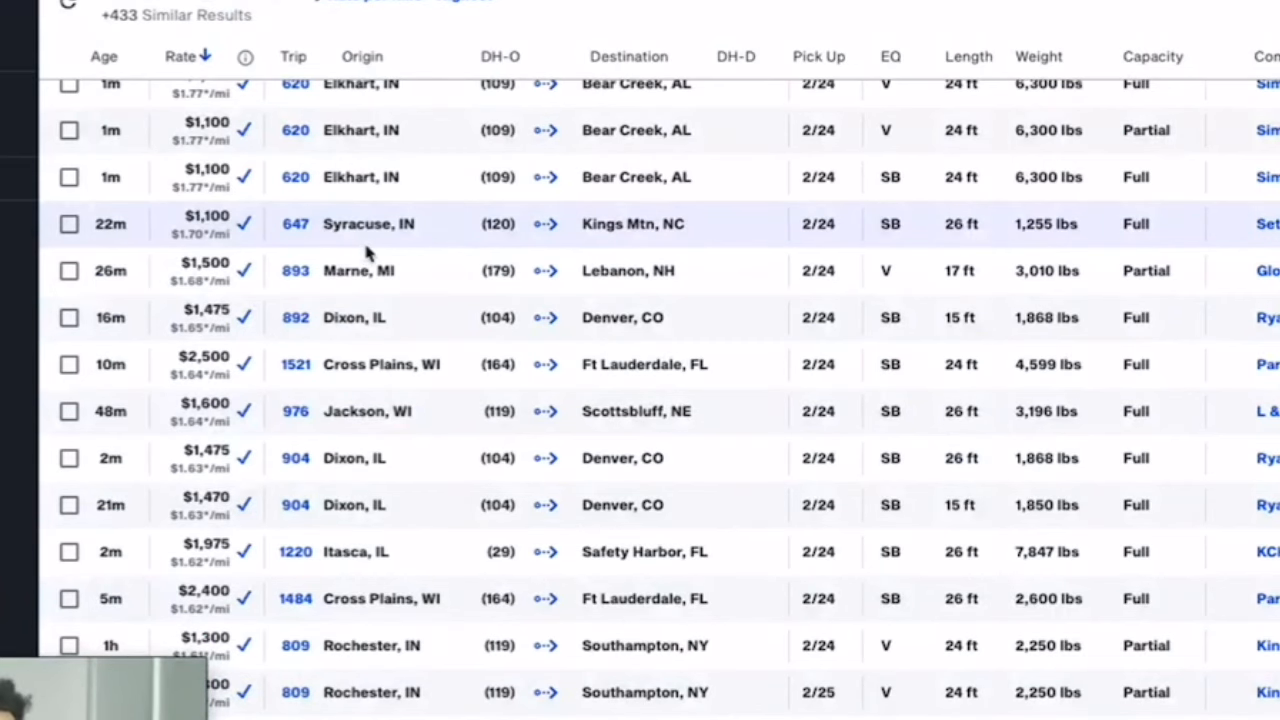
scroll(368, 253, up, 10)
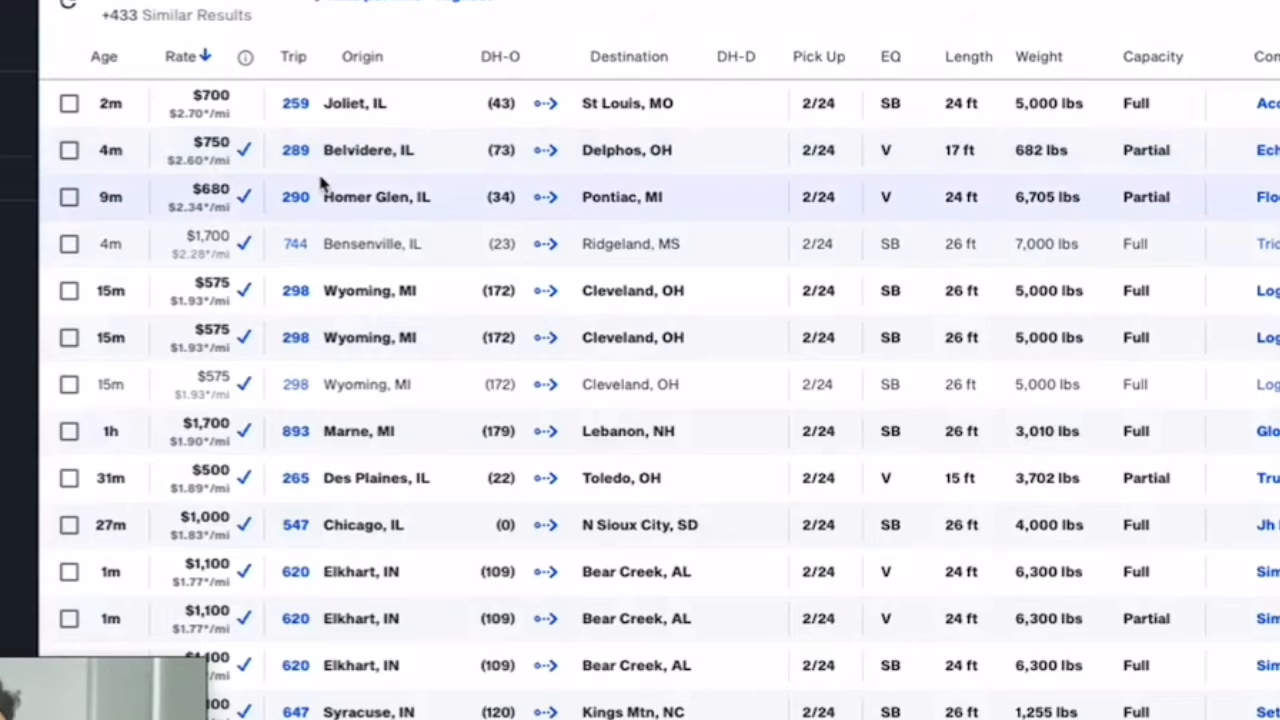
scroll(320, 183, down, 15)
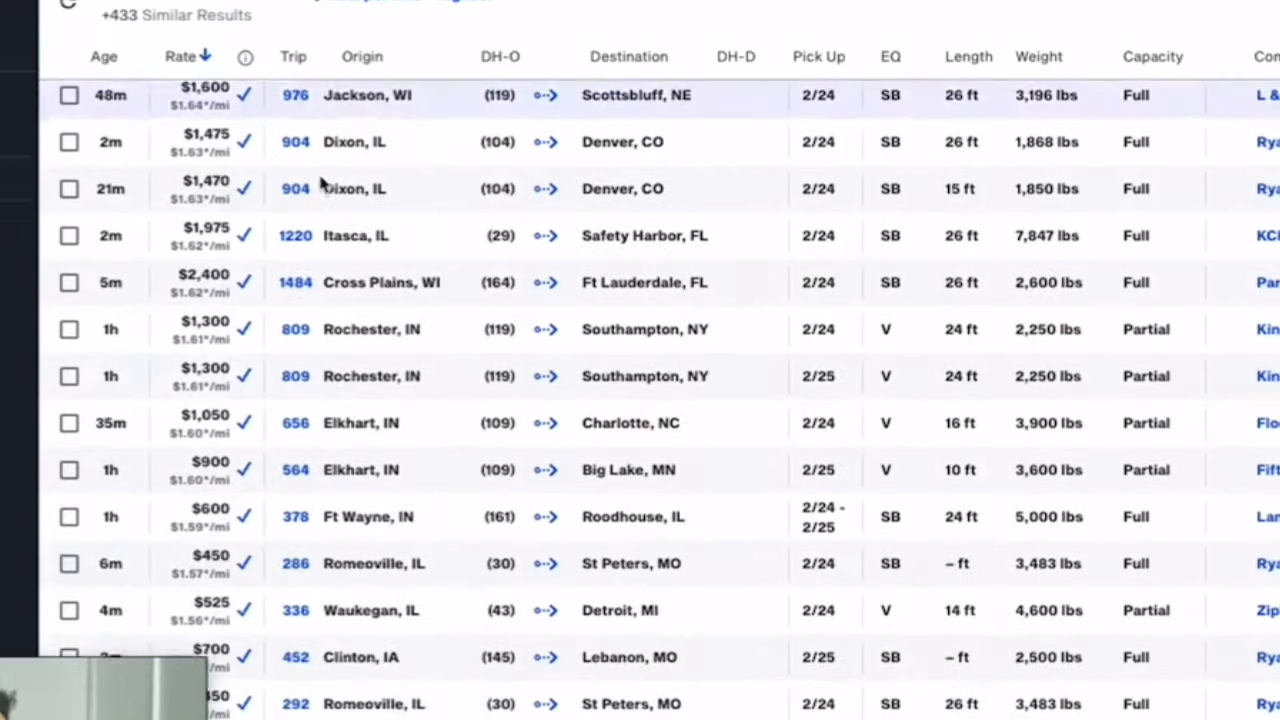
scroll(320, 183, up, 15)
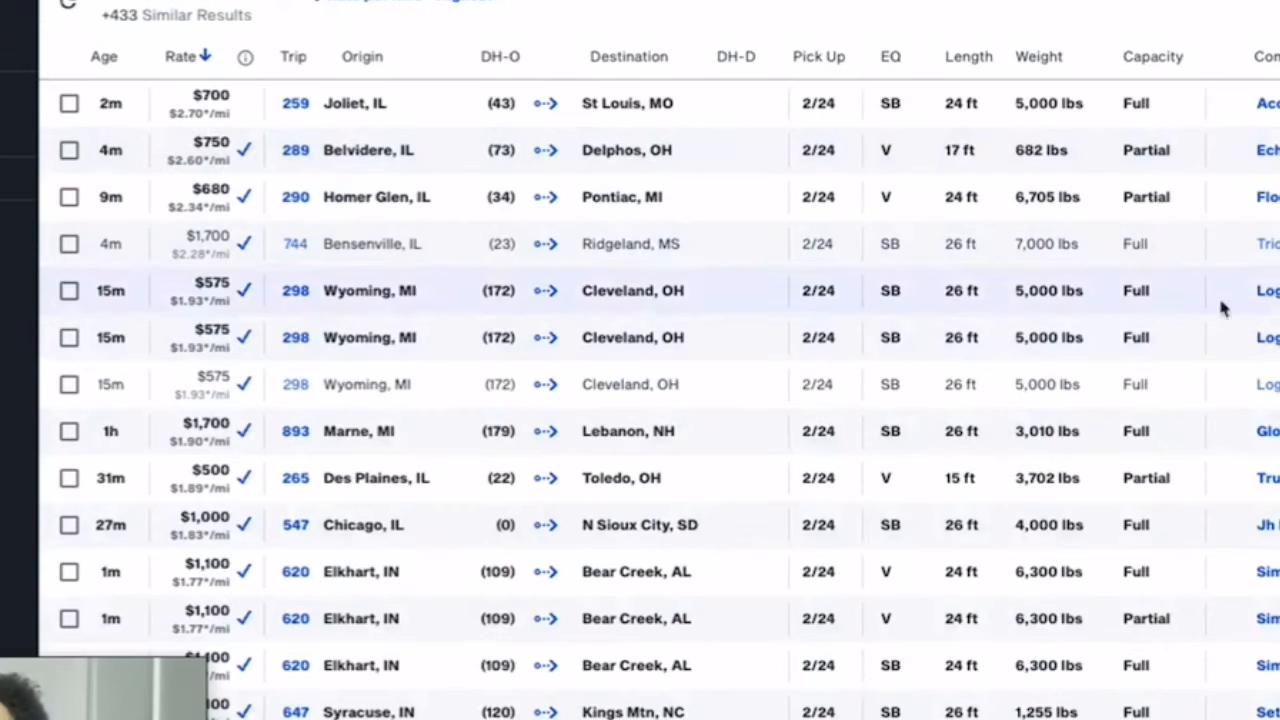
Step: Replace the search origin with Seattle, WA, keeping the results sorted by Rate per mile - Highest
text(seat)
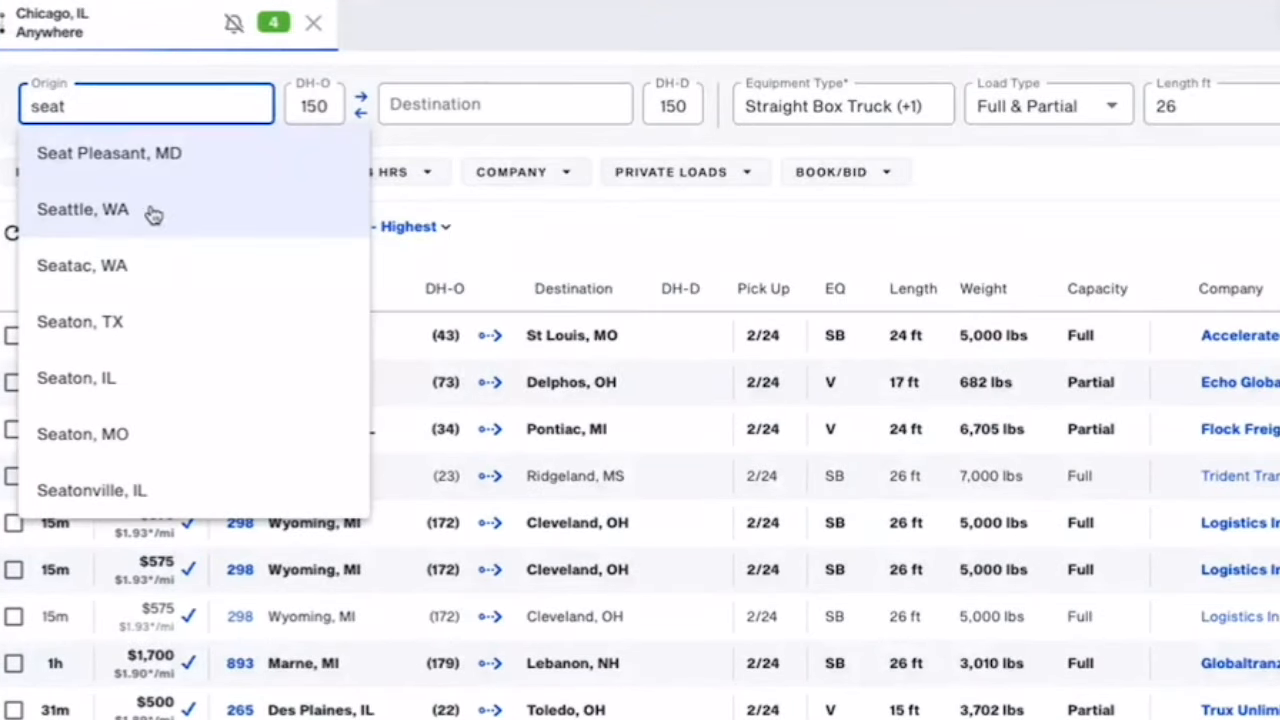
click(152, 215)
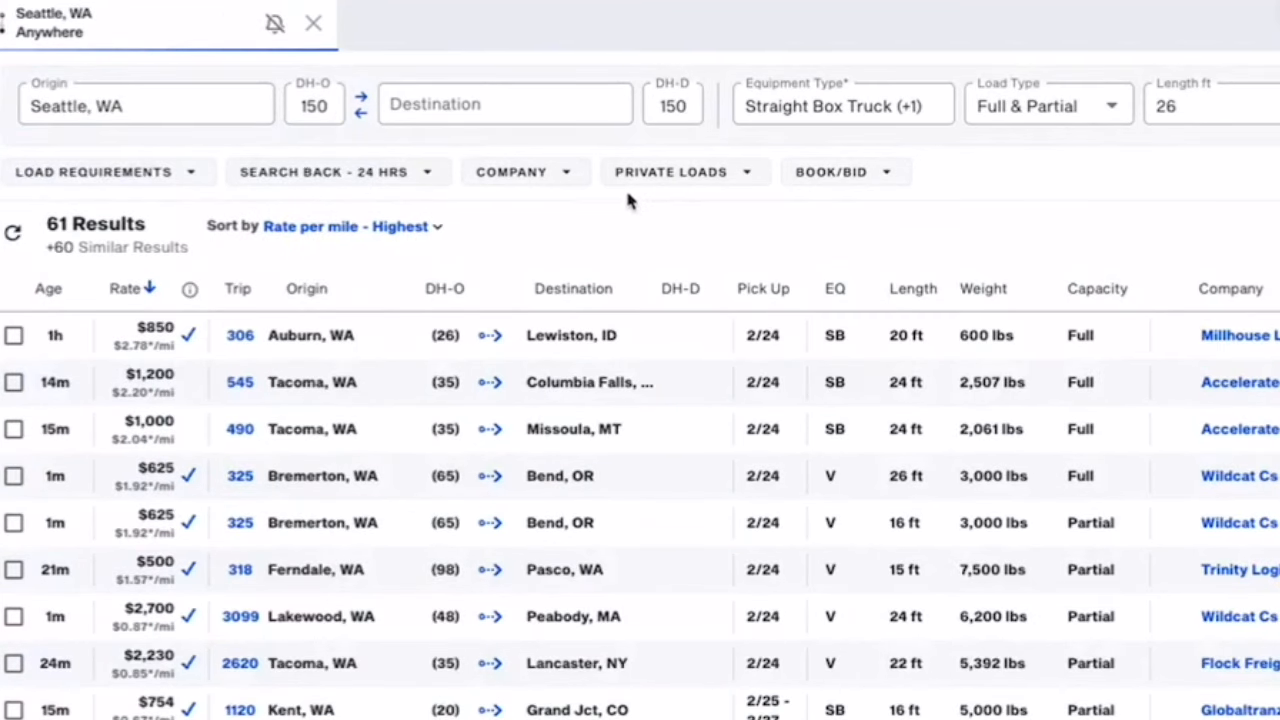
click(147, 289)
click(512, 240)
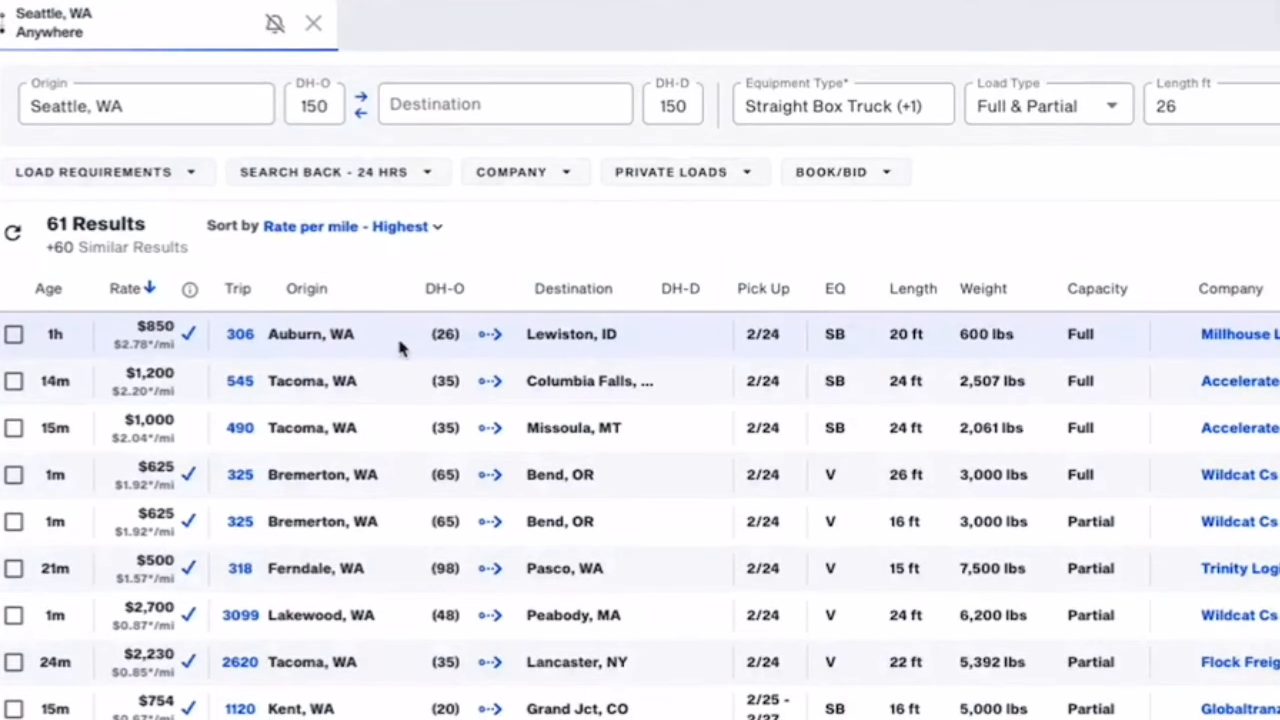
Step: Compare the rates per mile, destinations and lengths of the Seattle-area loads throughout the list
scroll(400, 347, down, 8)
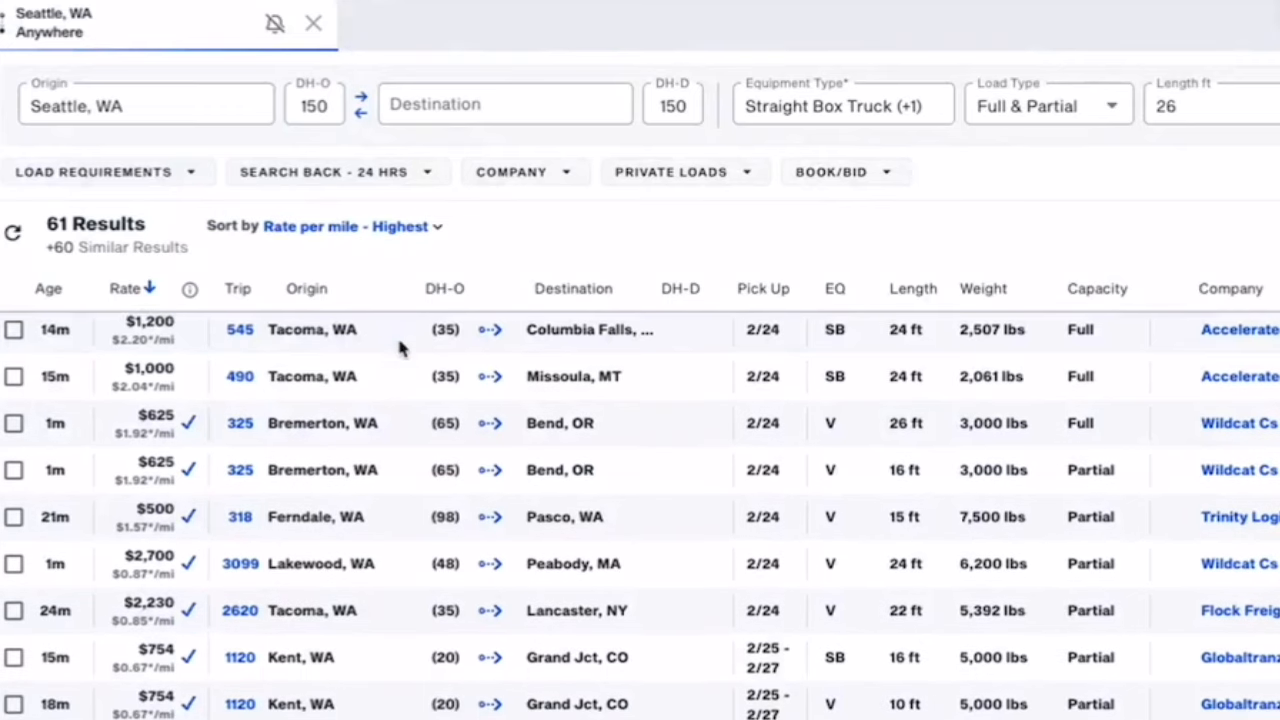
scroll(253, 553, down, 5)
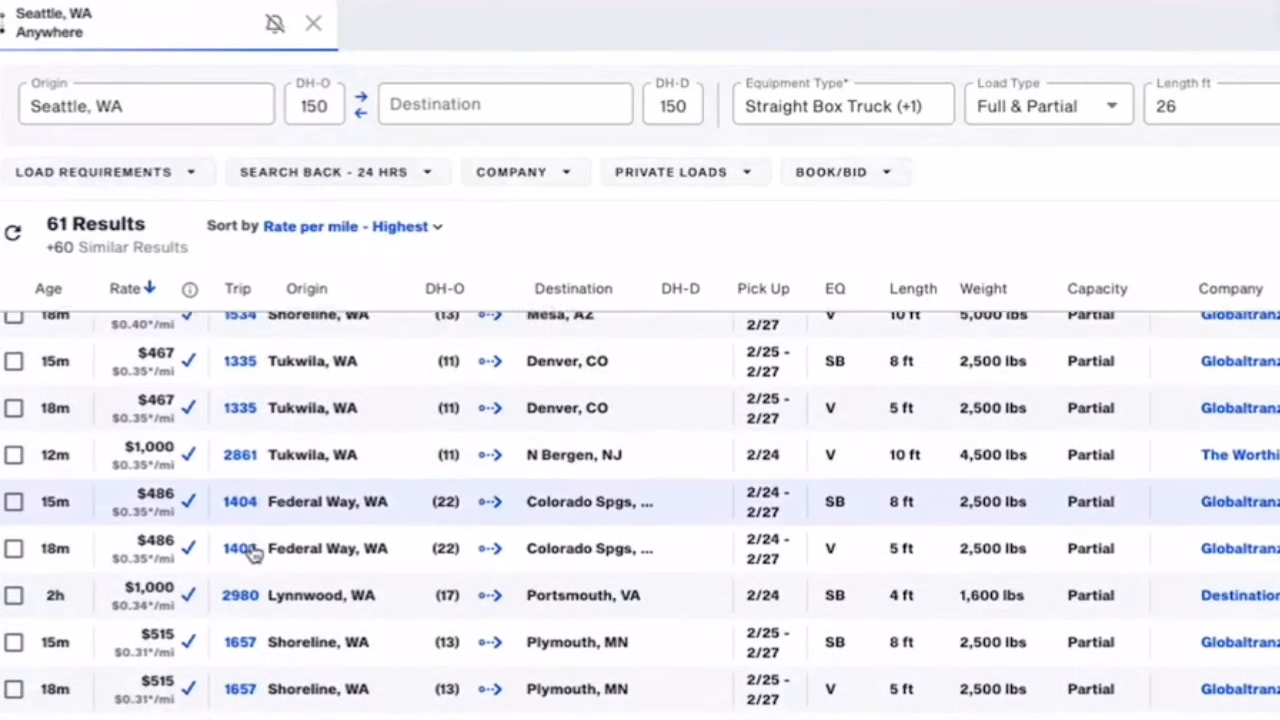
scroll(180, 567, down, 4)
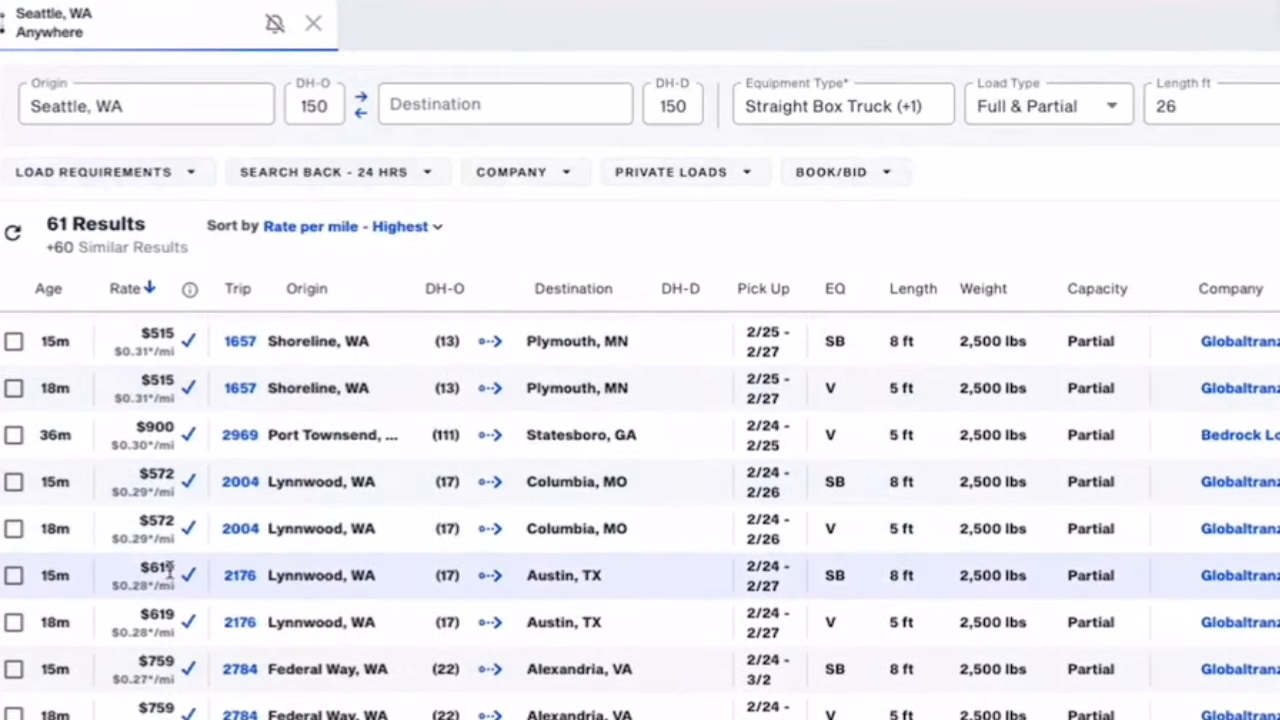
scroll(165, 522, up, 1)
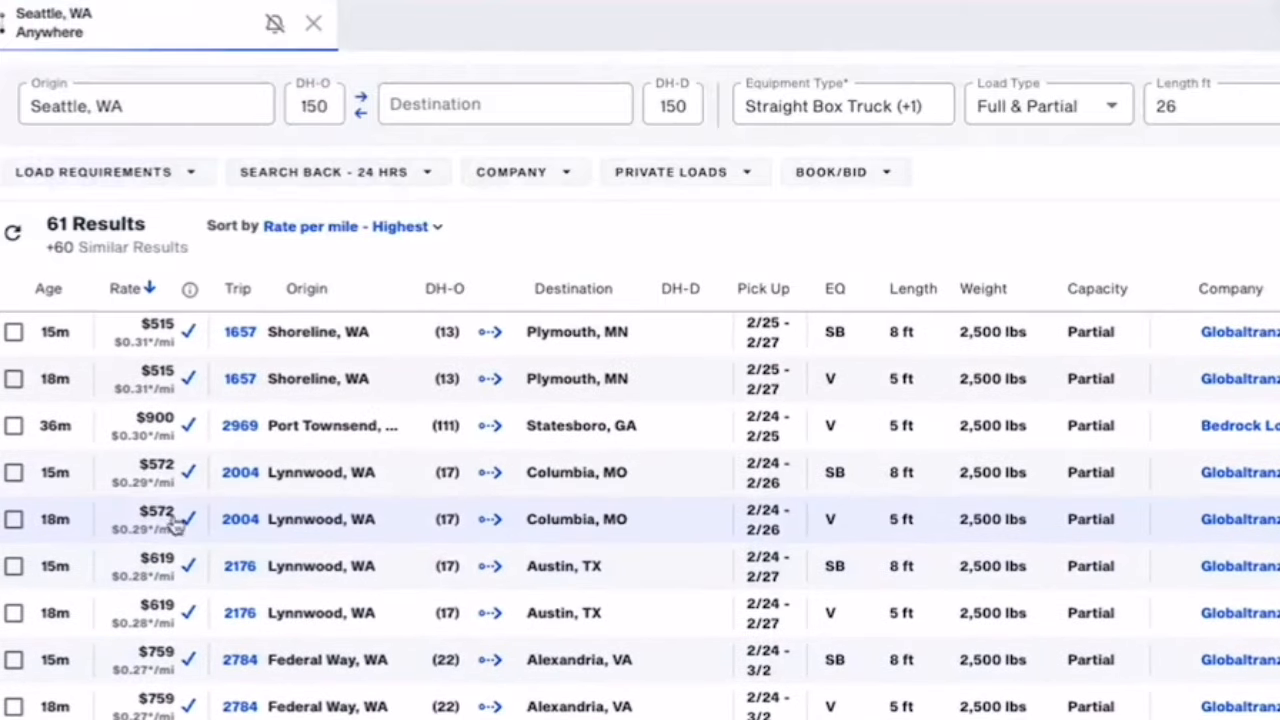
scroll(600, 515, up, 4)
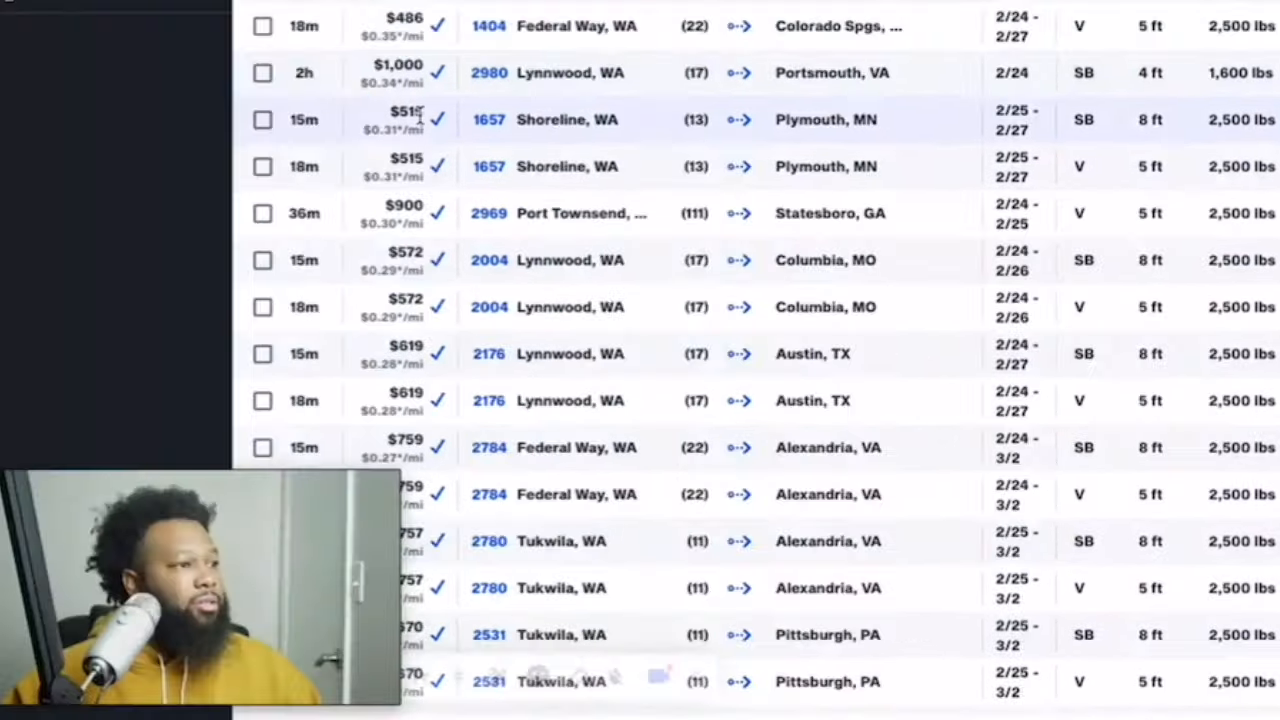
scroll(142, 507, up, 3)
scroll(400, 90, up, 3)
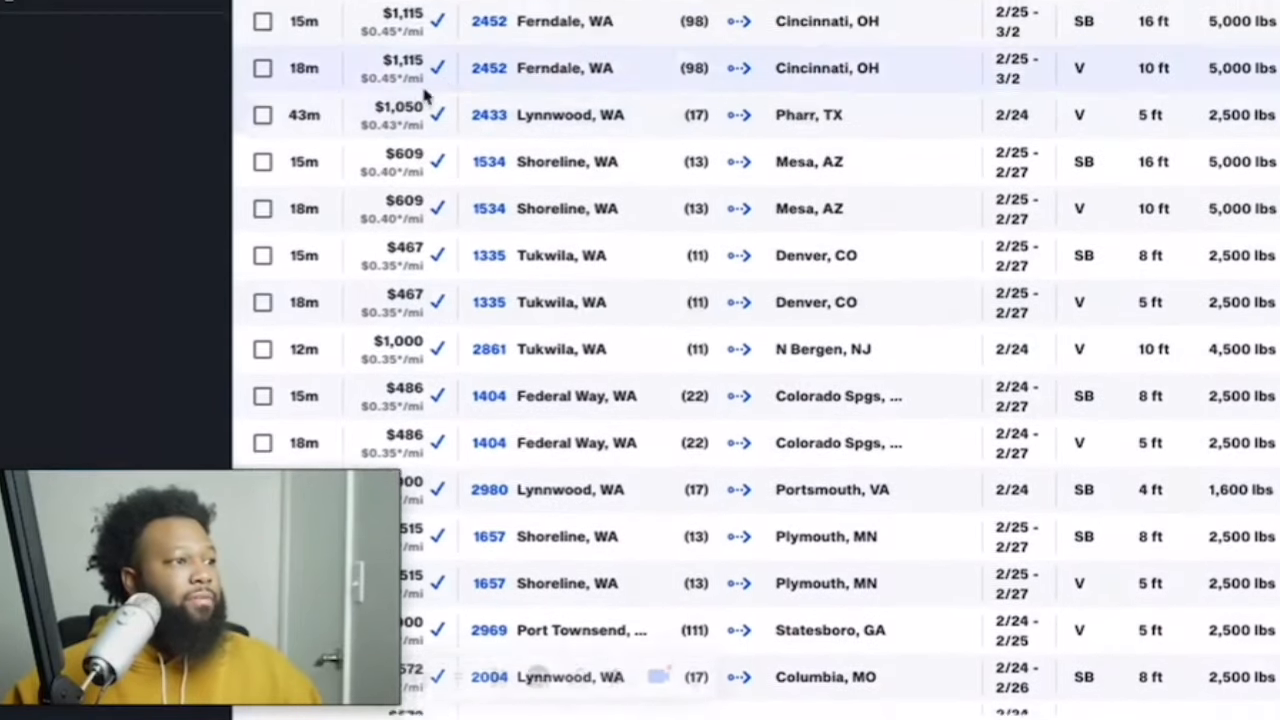
scroll(480, 128, down, 3)
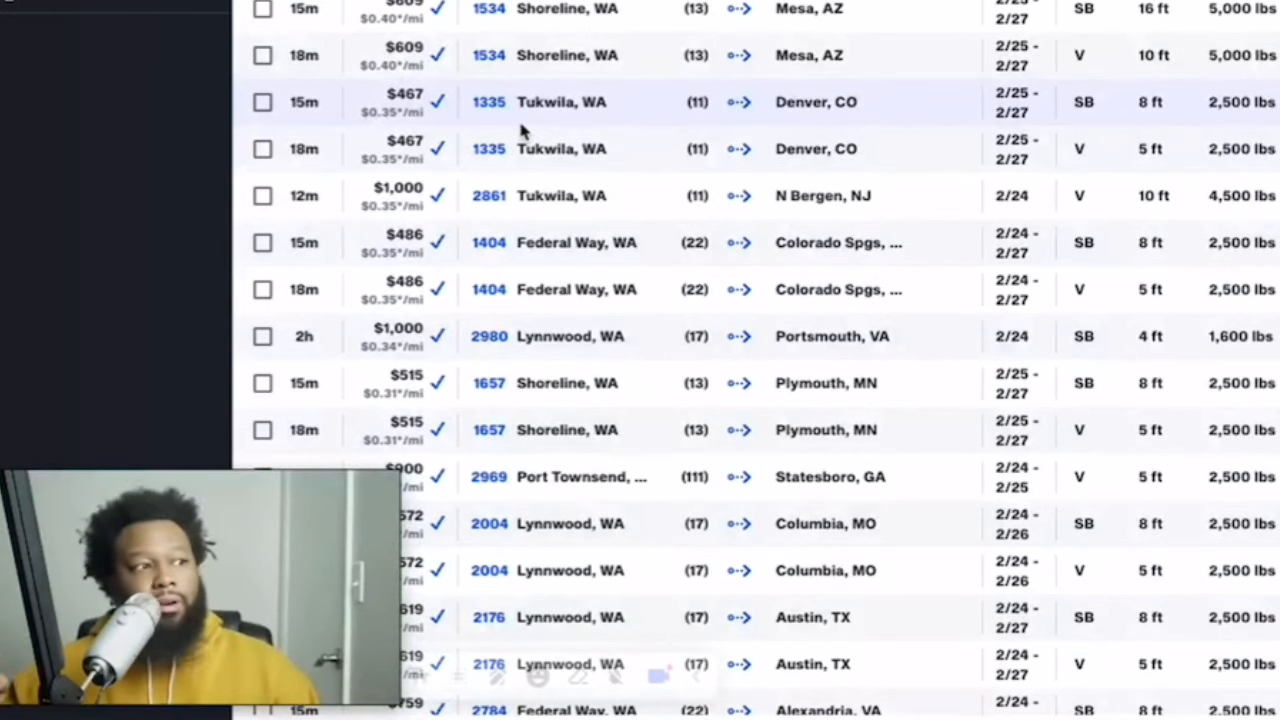
scroll(520, 130, up, 7)
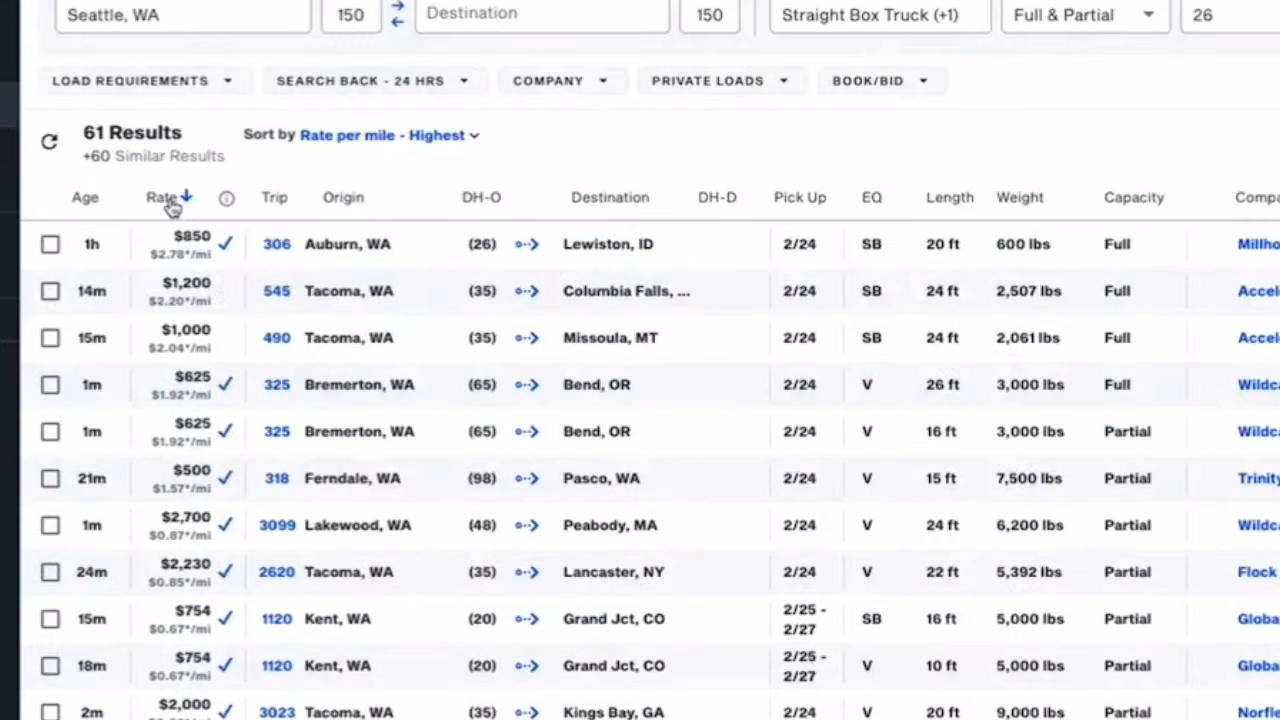
Step: Sort the Seattle results by Rate - Highest
click(183, 199)
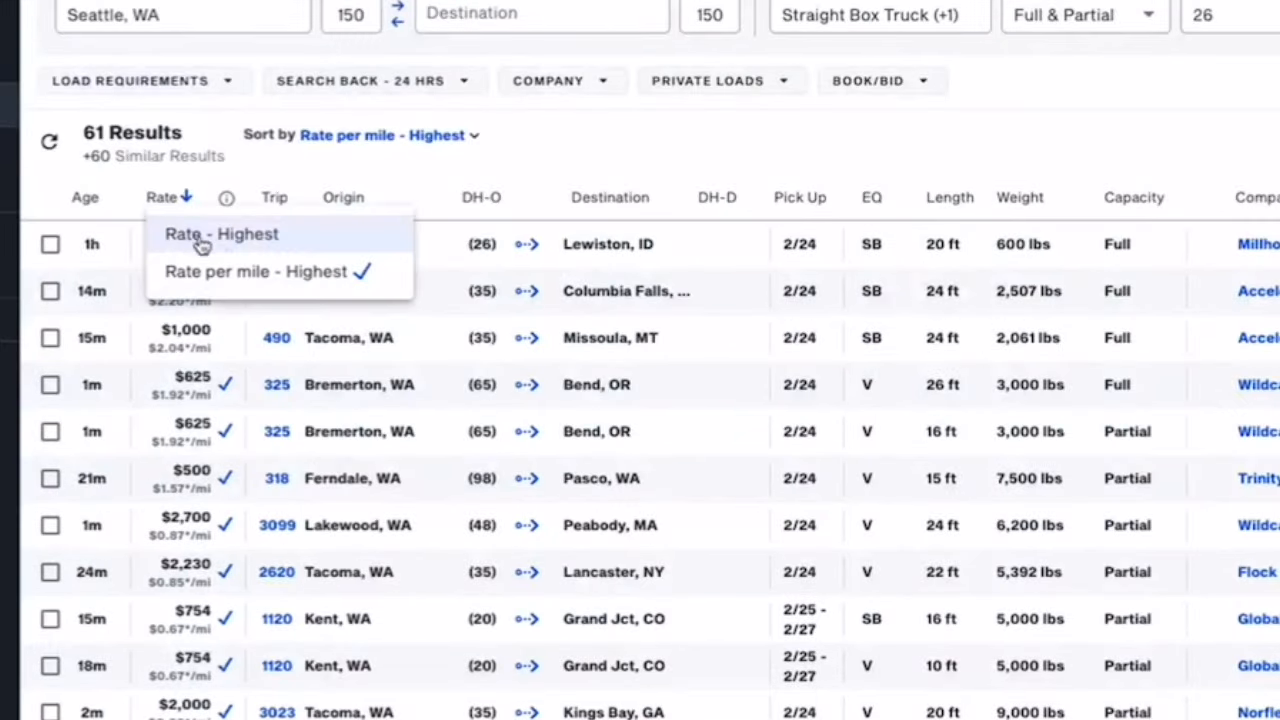
click(232, 272)
click(183, 198)
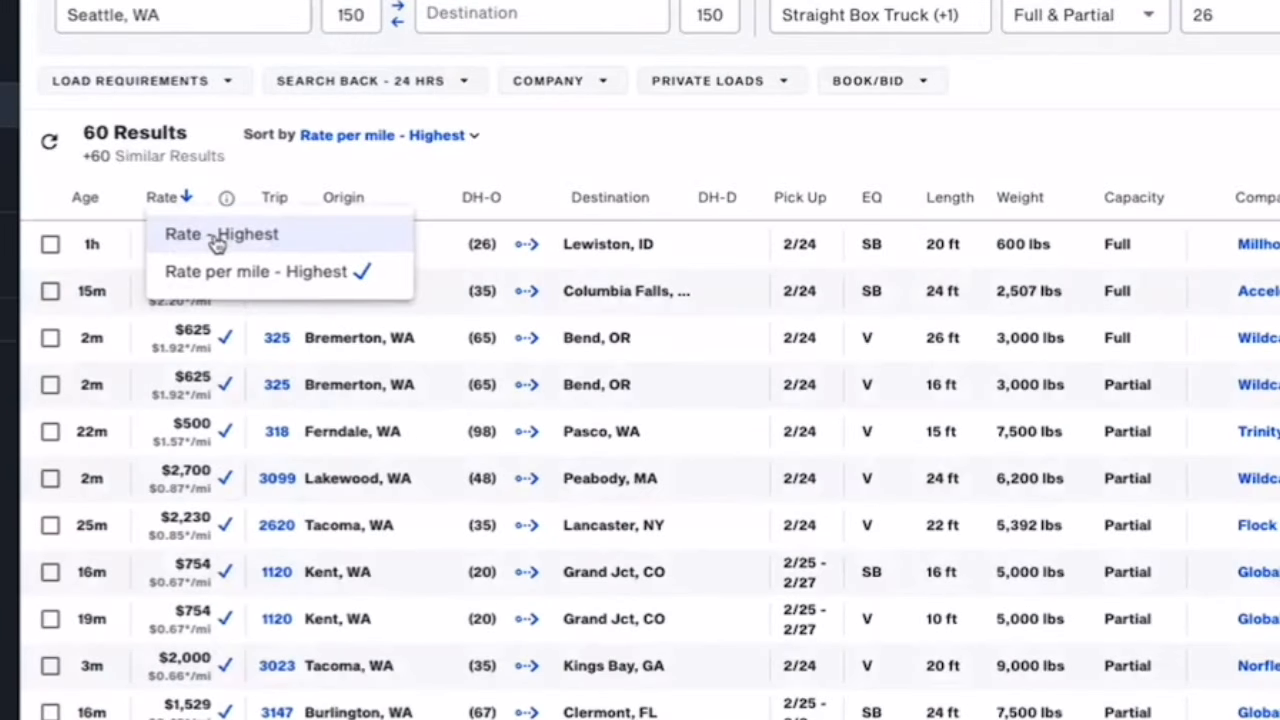
click(217, 238)
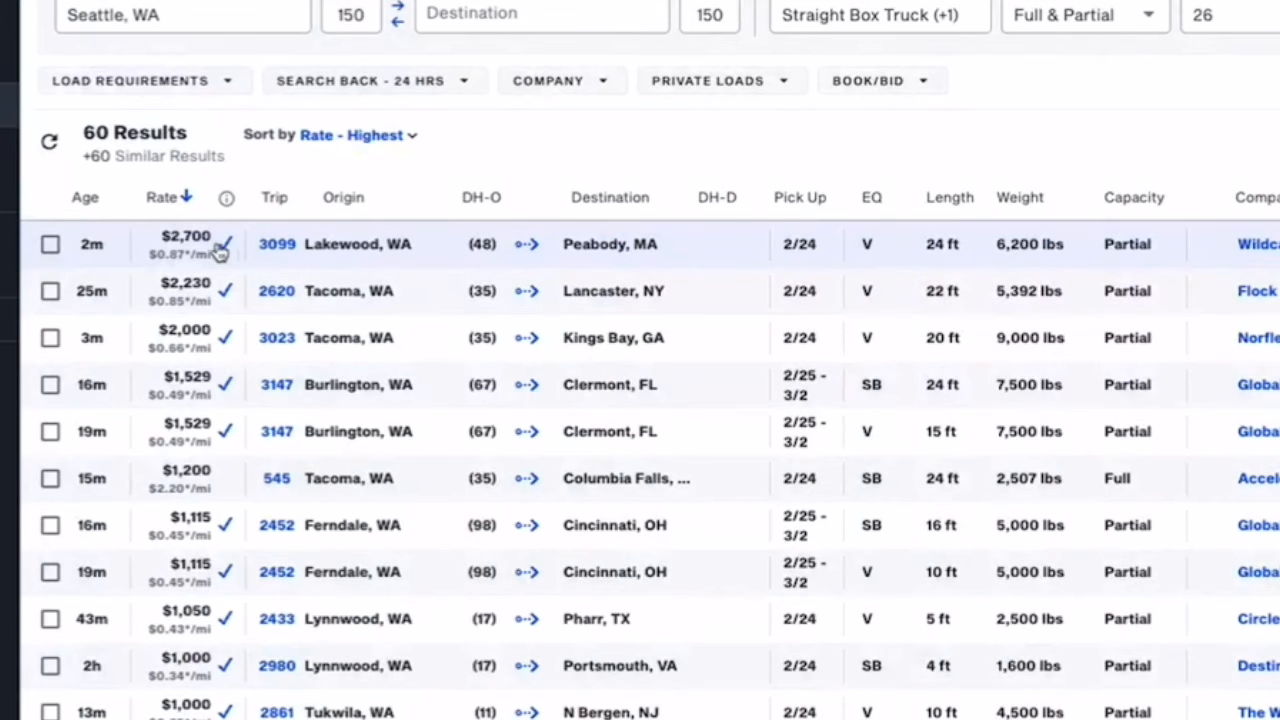
Step: Review the Lakewood, WA to Peabody, MA load's details and highlight its rate per mile
click(166, 245)
click(174, 254)
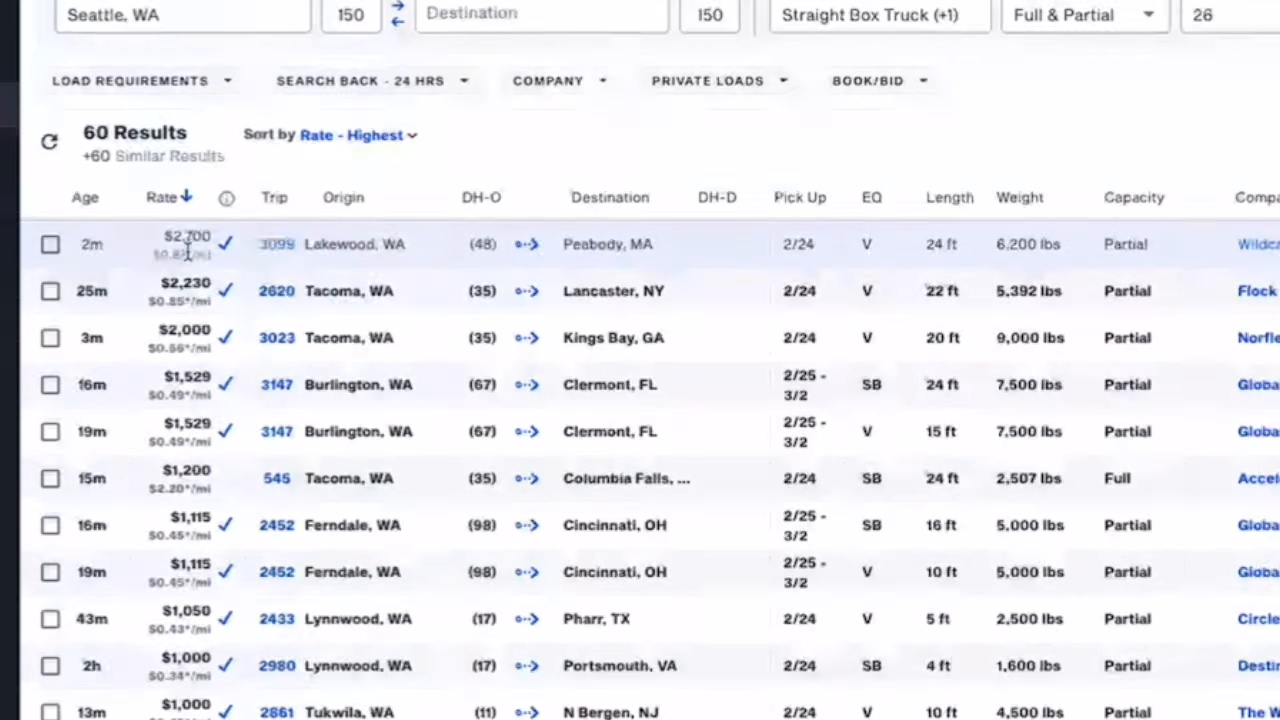
drag(164, 254, 193, 257)
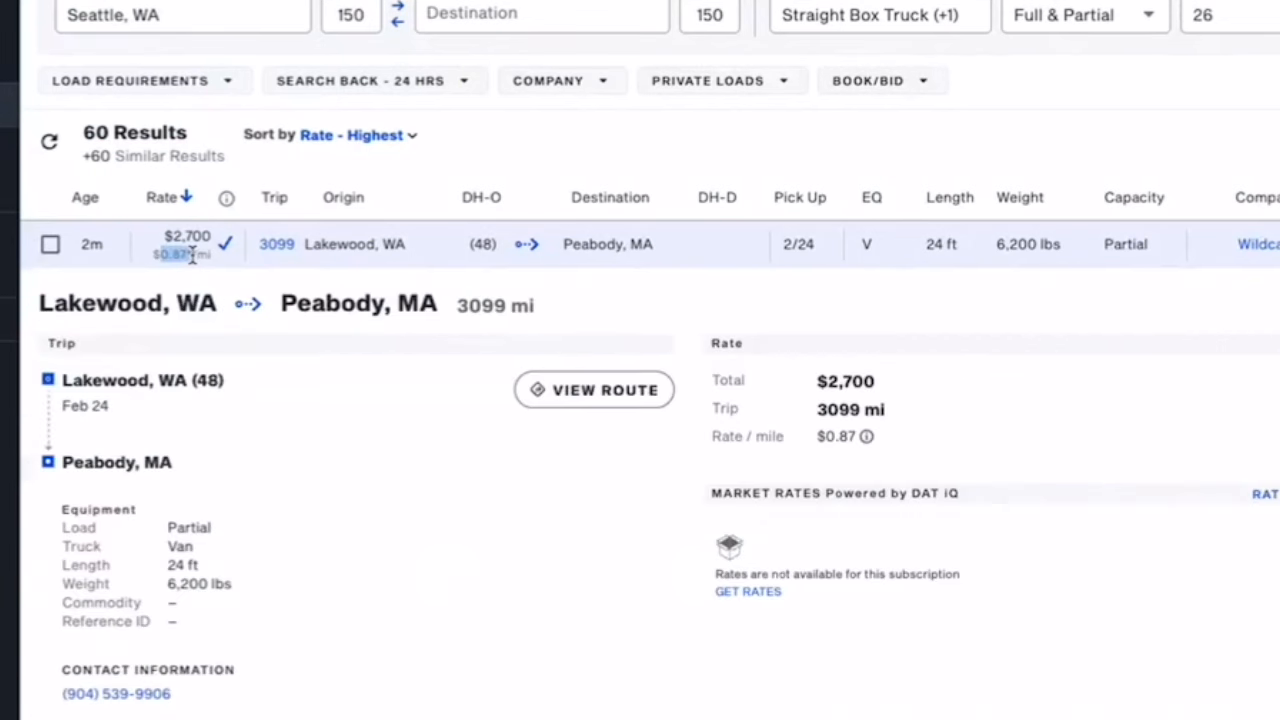
click(193, 255)
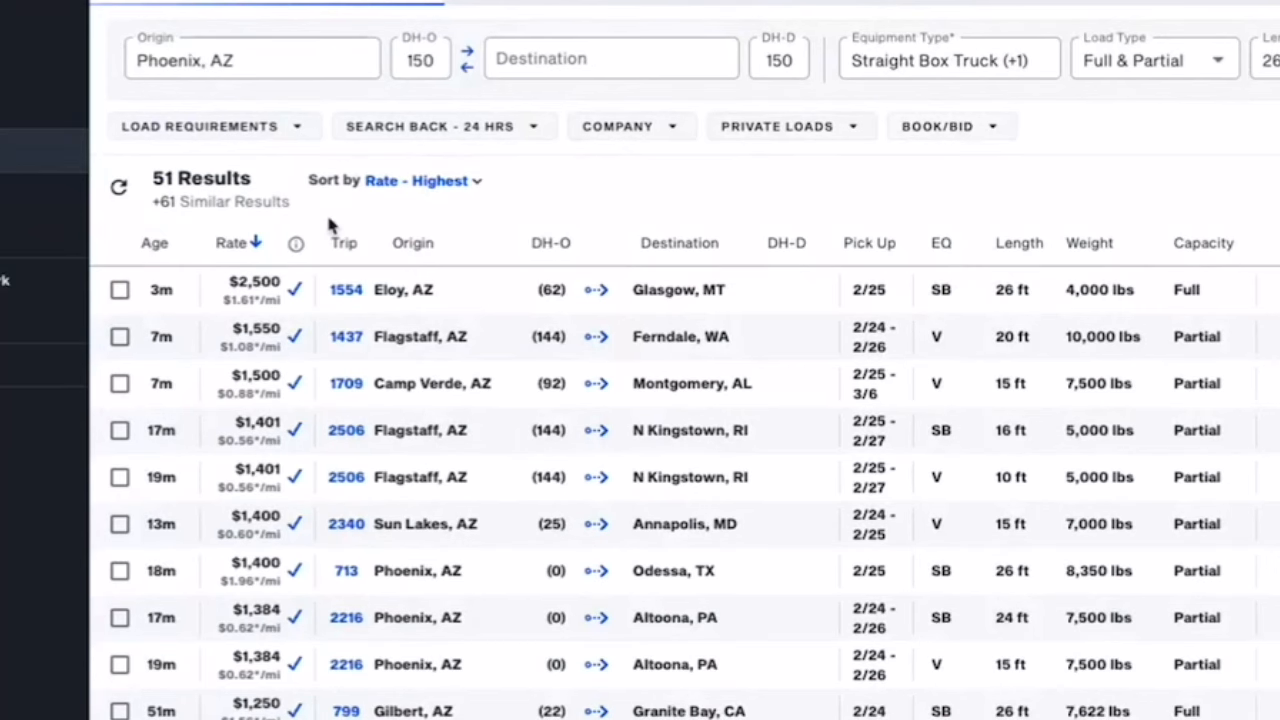
Step: Sort the Phoenix results by Rate per mile - Highest
click(248, 243)
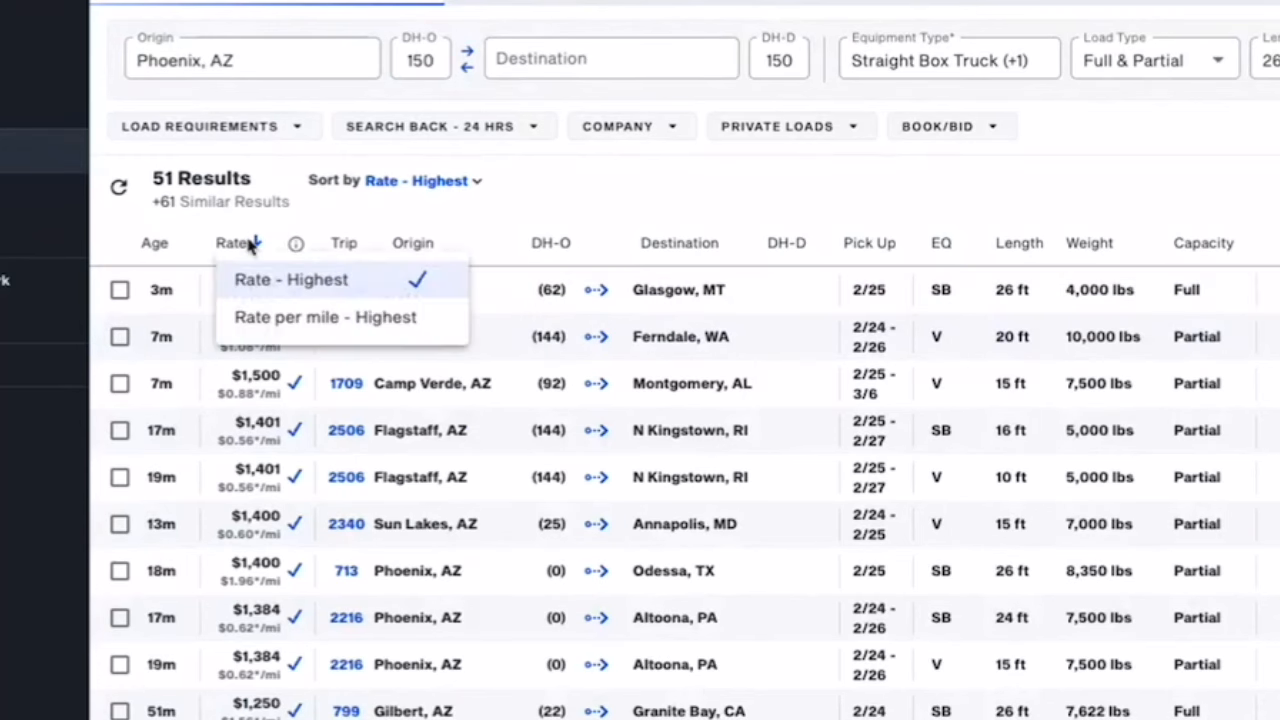
click(280, 318)
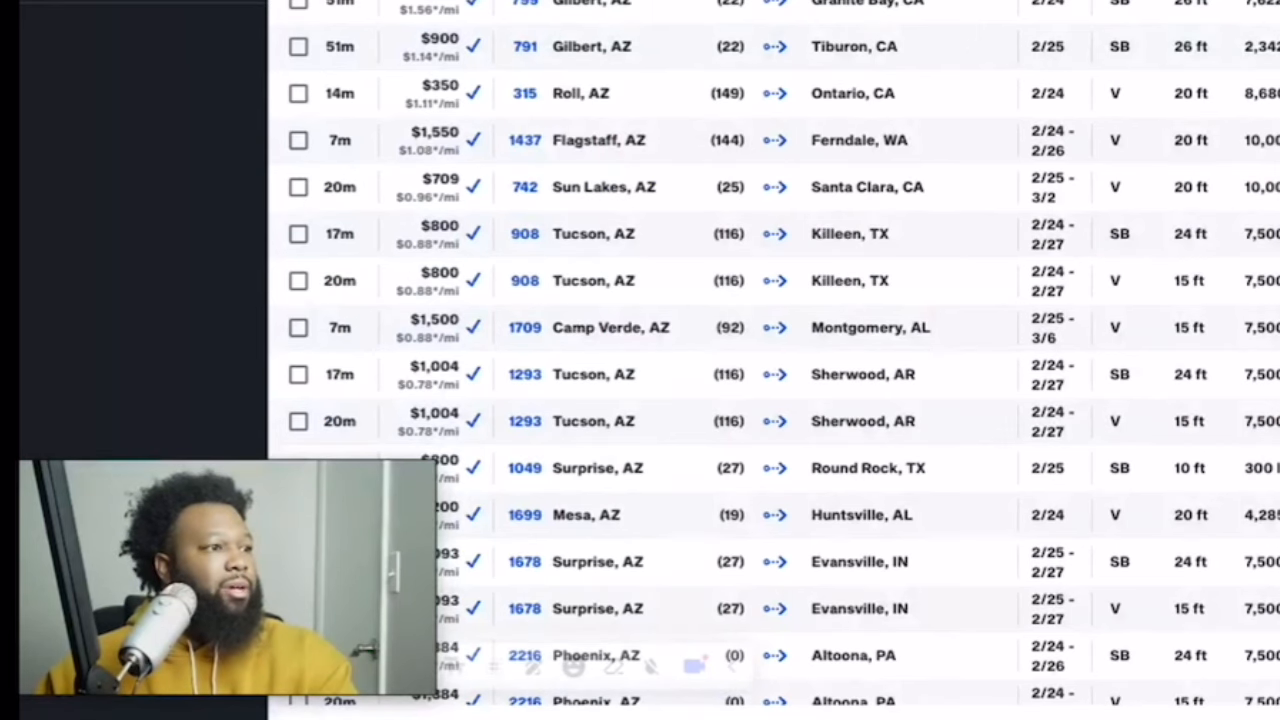
Step: Compare the rates per mile, destinations, equipment types and lengths of the Phoenix-area loads throughout the list
scroll(604, 42, down, 2)
scroll(604, 42, up, 2)
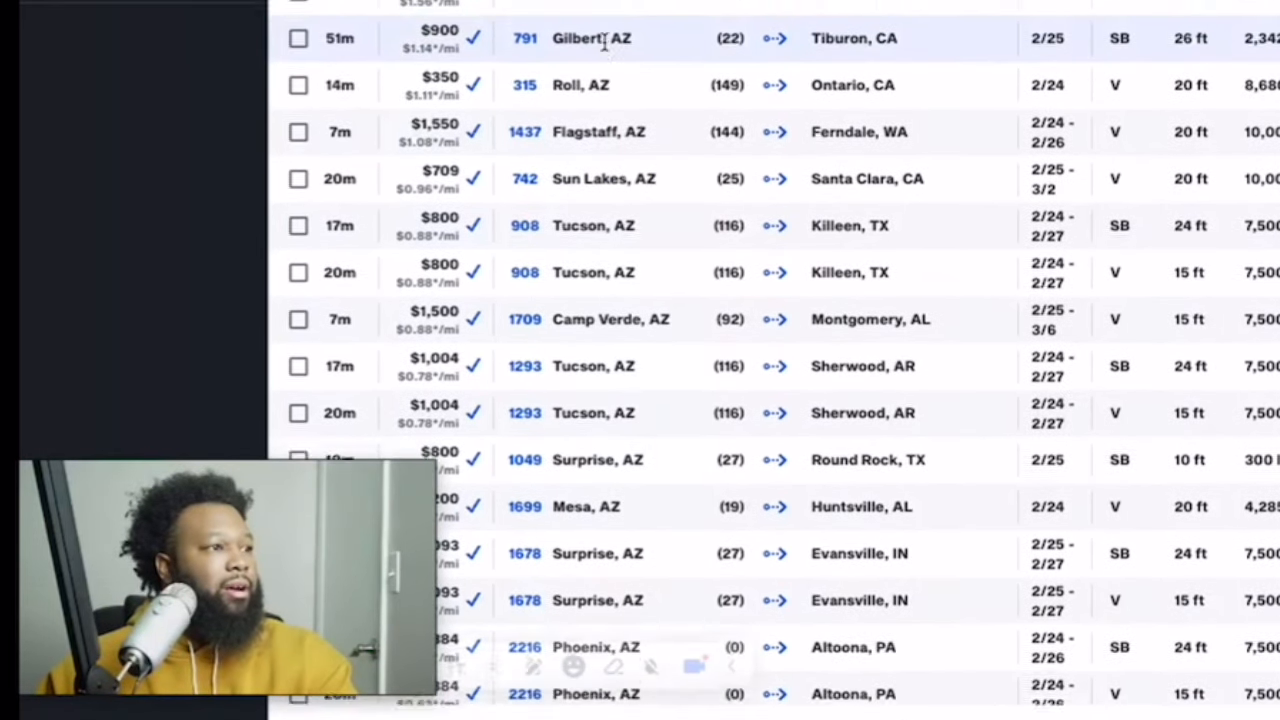
scroll(604, 42, down, 3)
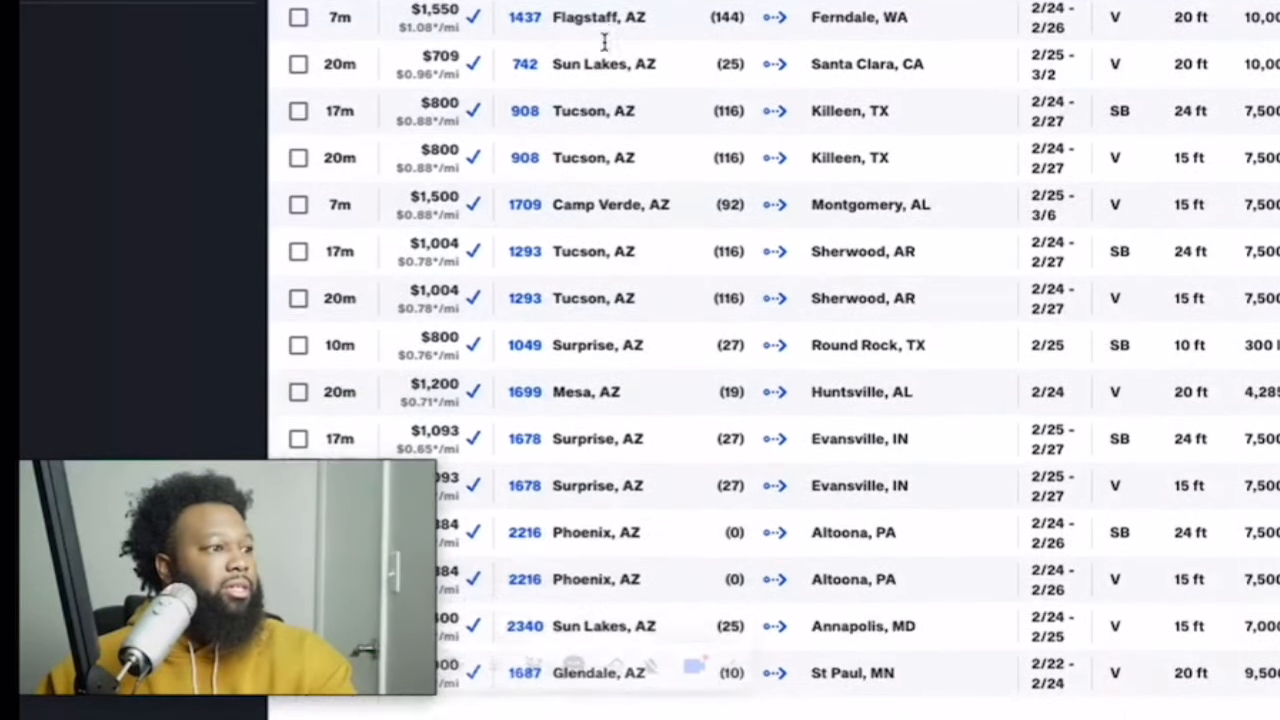
scroll(604, 42, down, 7)
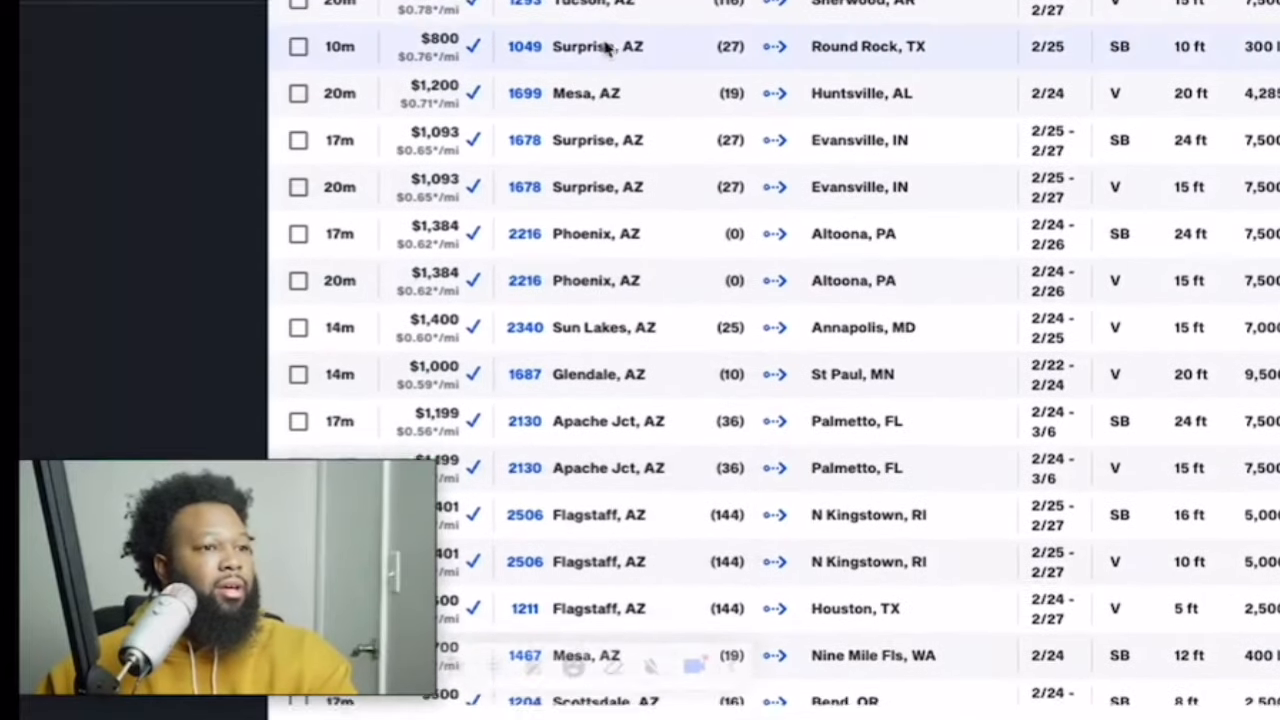
scroll(650, 40, down, 2)
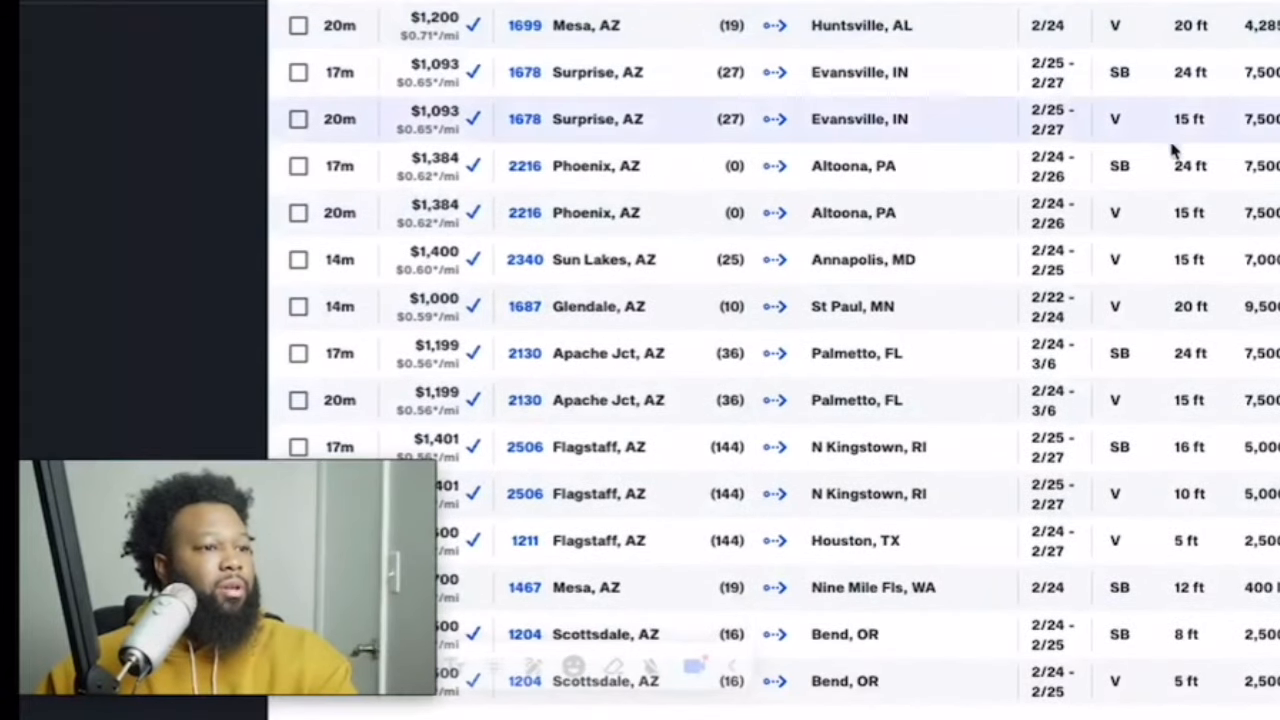
scroll(1143, 86, down, 5)
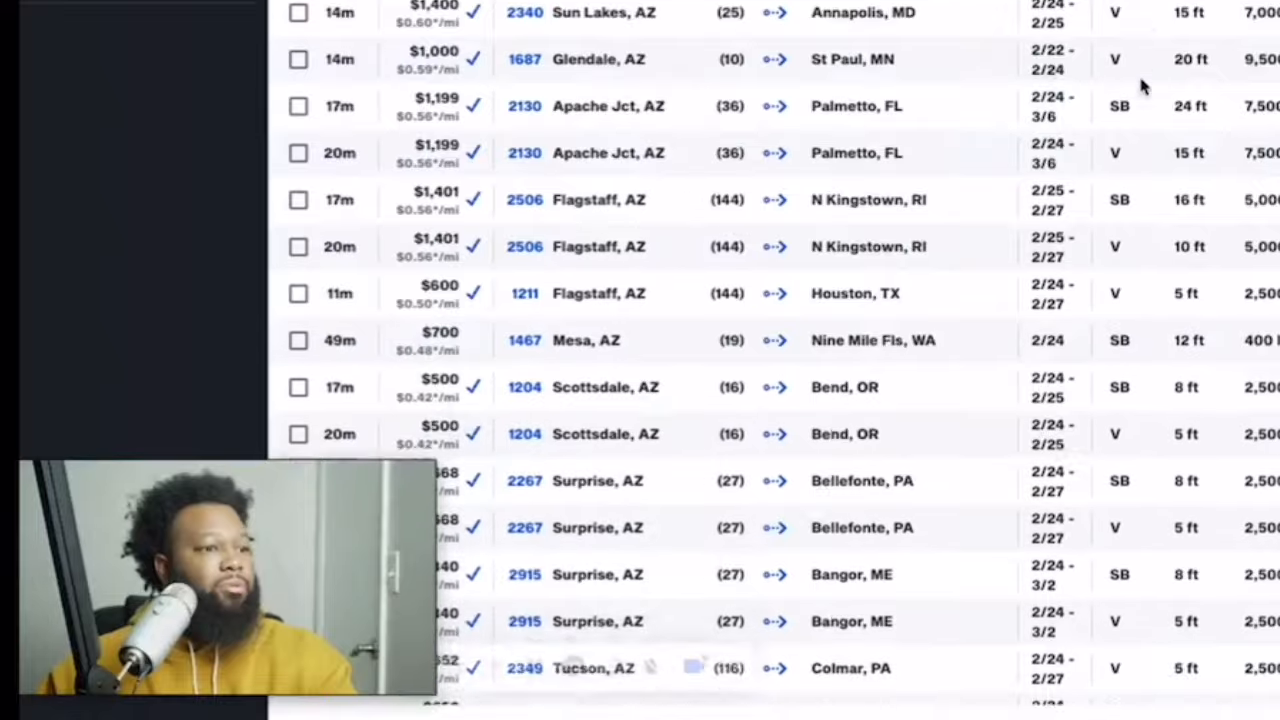
scroll(1140, 80, down, 11)
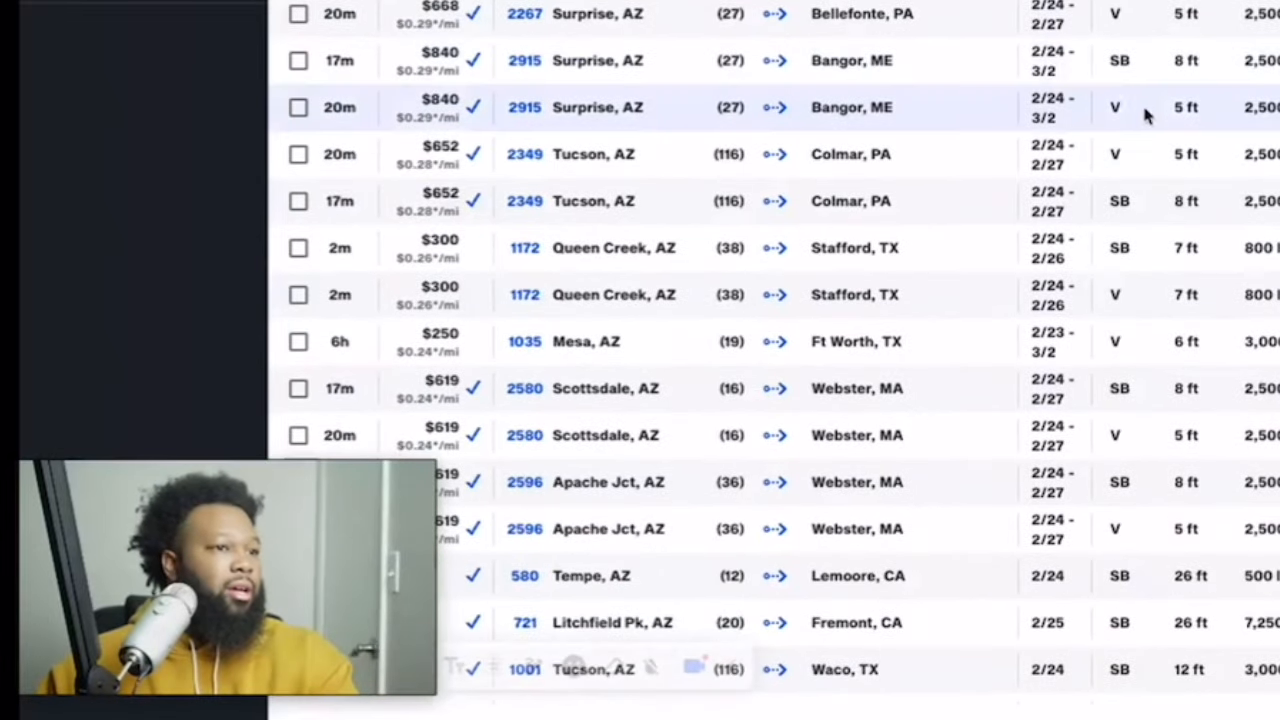
scroll(1145, 115, down, 4)
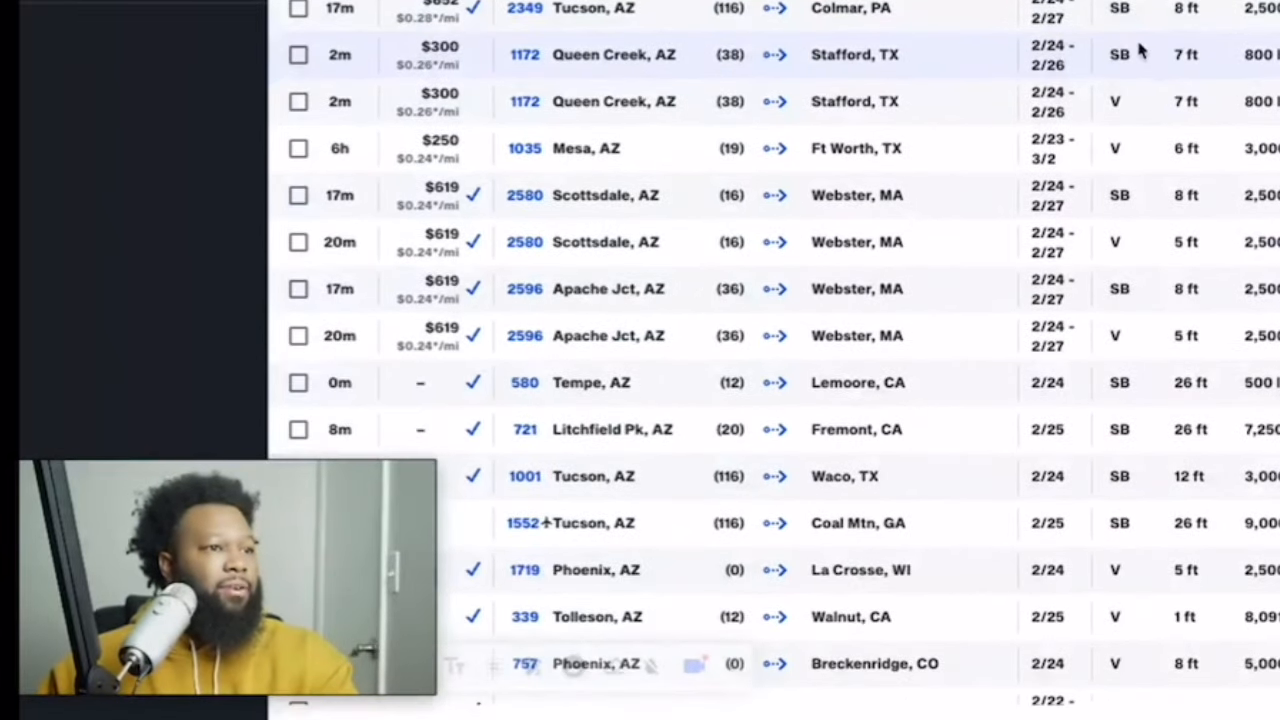
scroll(1140, 52, up, 9)
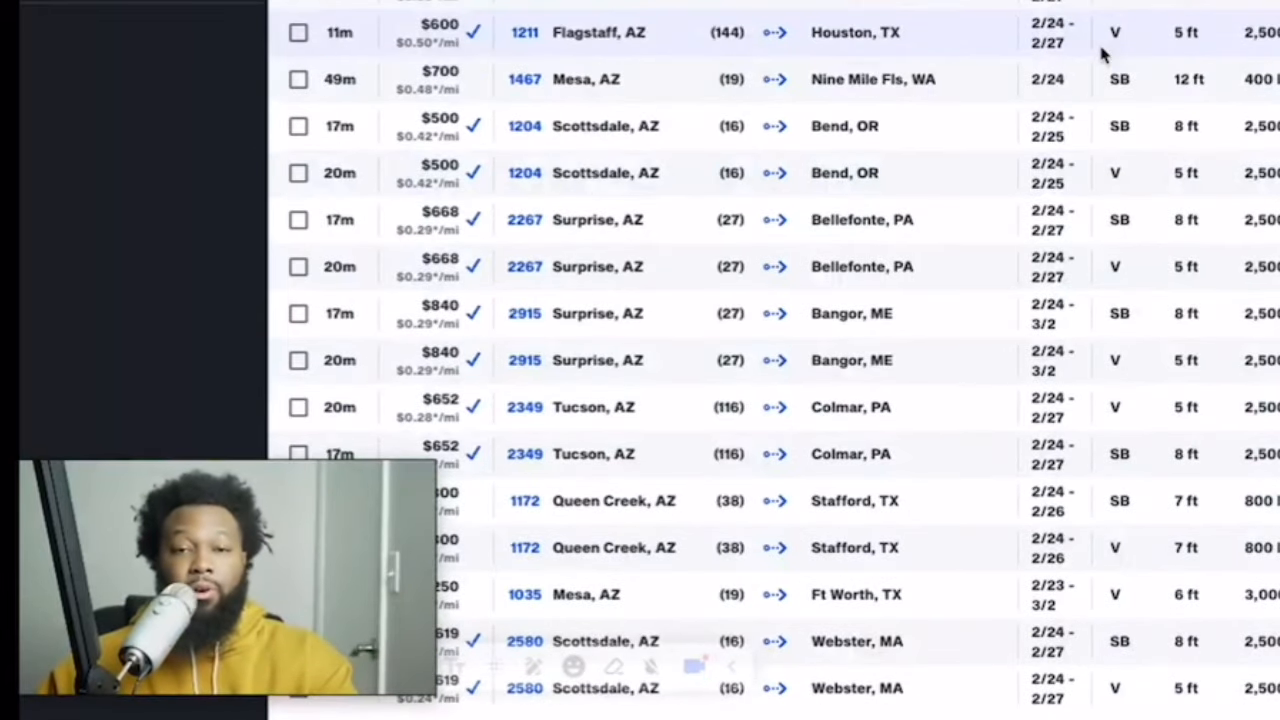
scroll(1103, 55, up, 20)
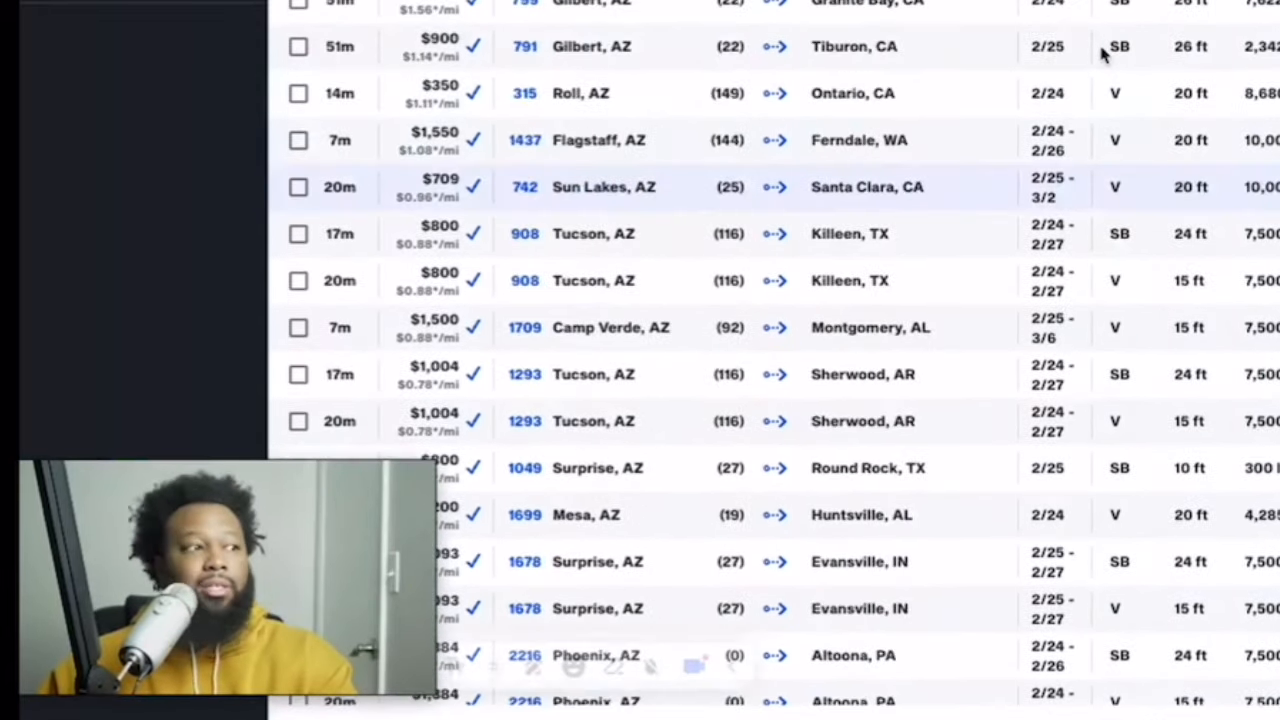